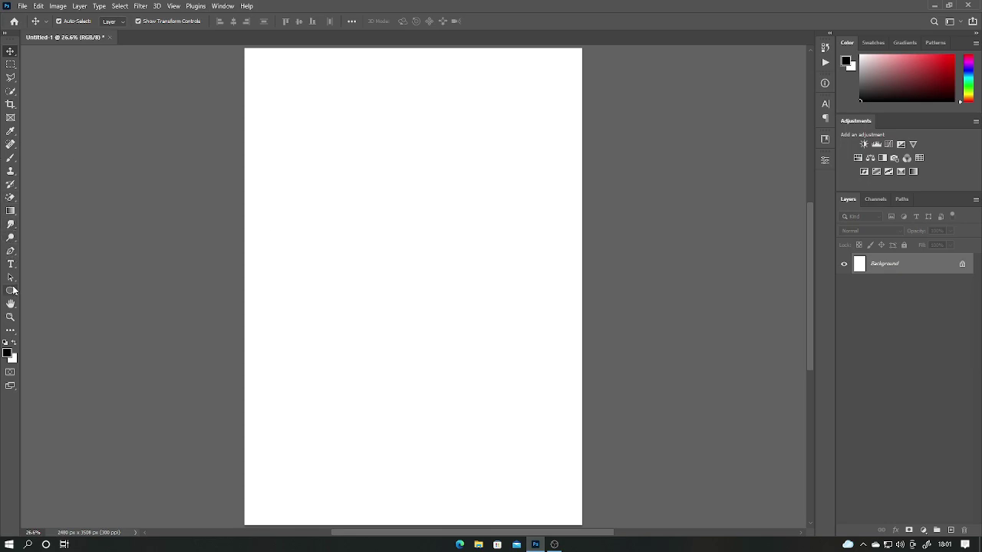
Step: Draw a large circle with the Ellipse Tool, filled solid black with no stroke
left_click(10, 290)
left_click(47, 300)
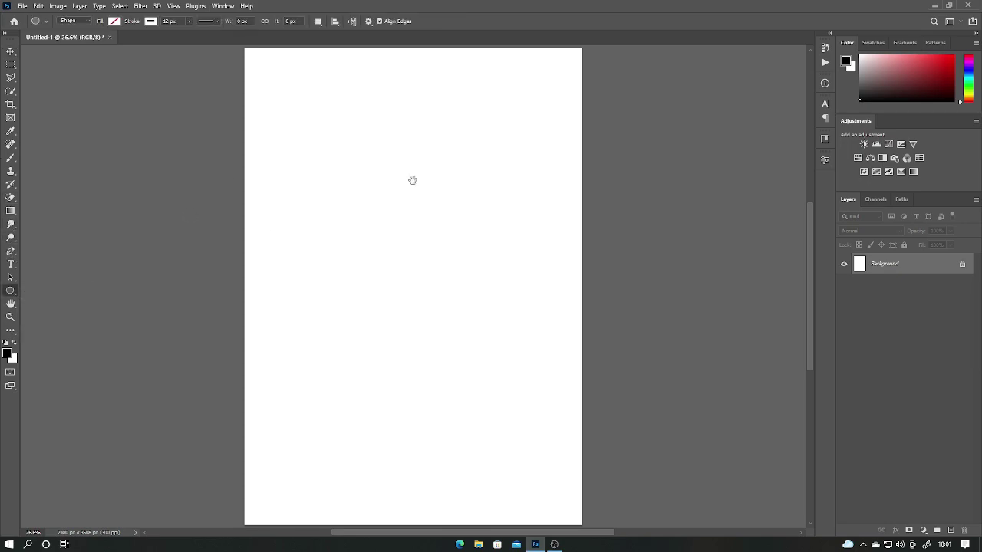
left_click_drag(412, 180, 421, 260)
left_click_drag(223, 88, 805, 452)
left_click(707, 277)
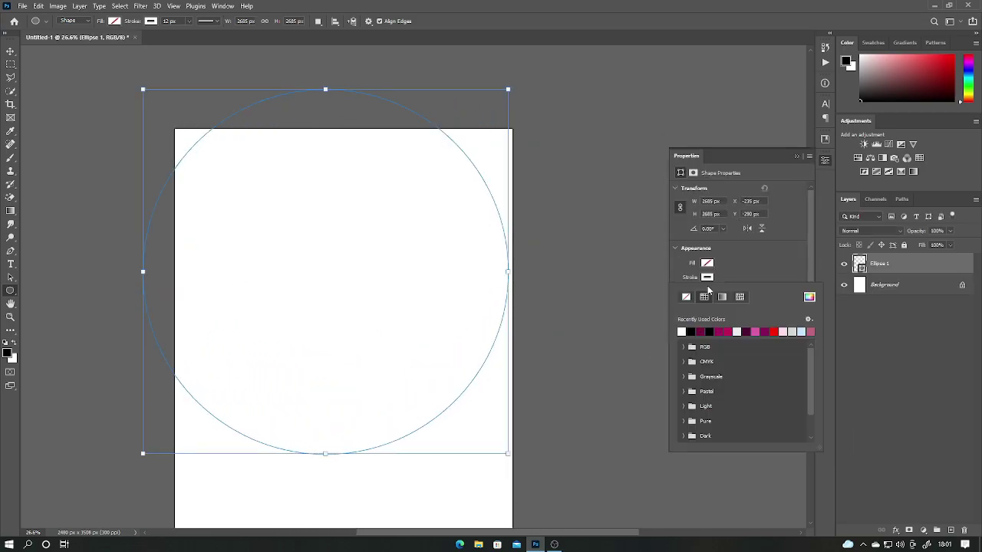
left_click(707, 277)
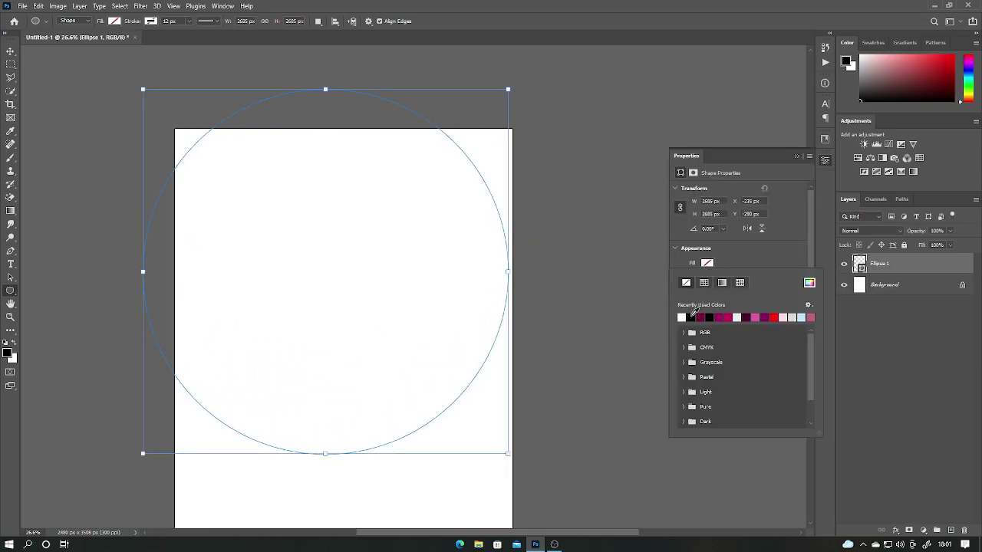
left_click(691, 316)
Step: Enlarge the circle and centre it over the page top so it overflows the edge
left_click(10, 51)
mouse_move(278, 212)
left_mouse_down()
mouse_move(310, 193)
mouse_move(287, 158)
left_mouse_up()
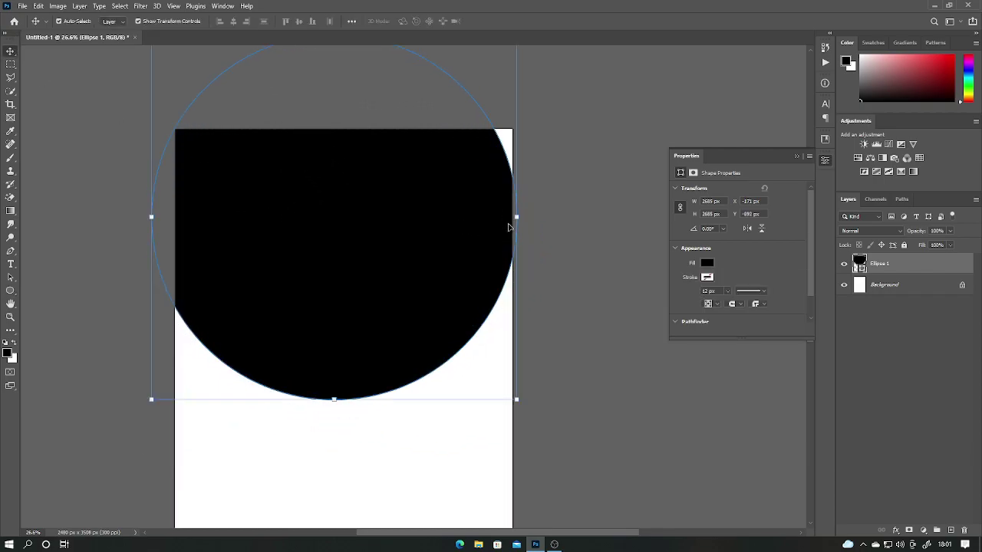
left_click_drag(516, 217, 534, 217)
left_click(505, 22)
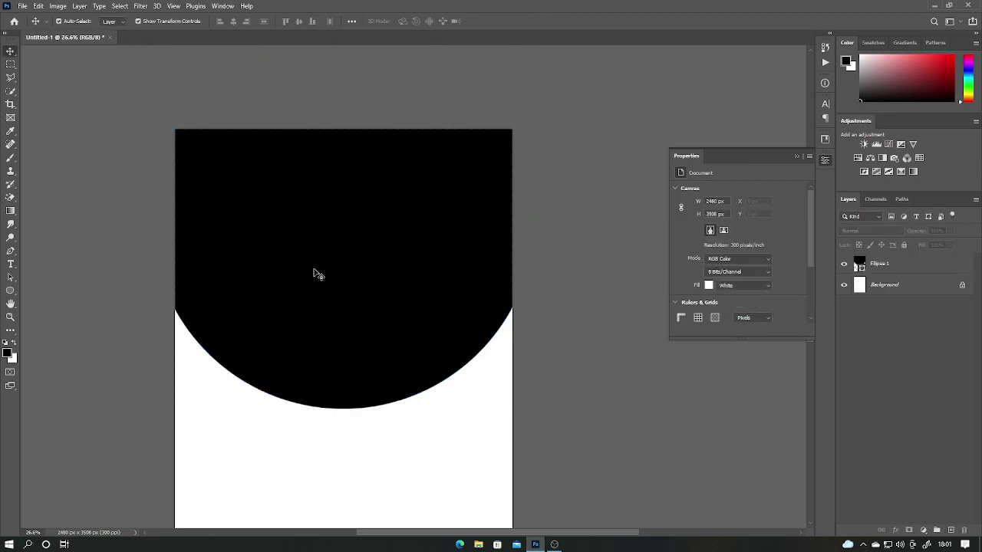
mouse_move(392, 288)
left_mouse_down()
mouse_move(451, 237)
mouse_move(447, 228)
mouse_move(465, 263)
left_mouse_up()
scroll(511, 274, "down", 5)
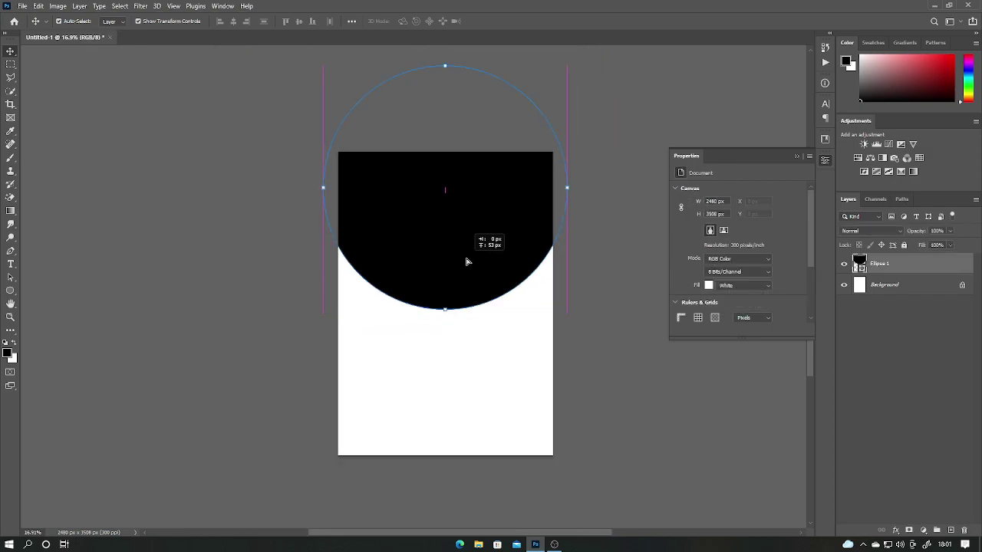
left_click(796, 157)
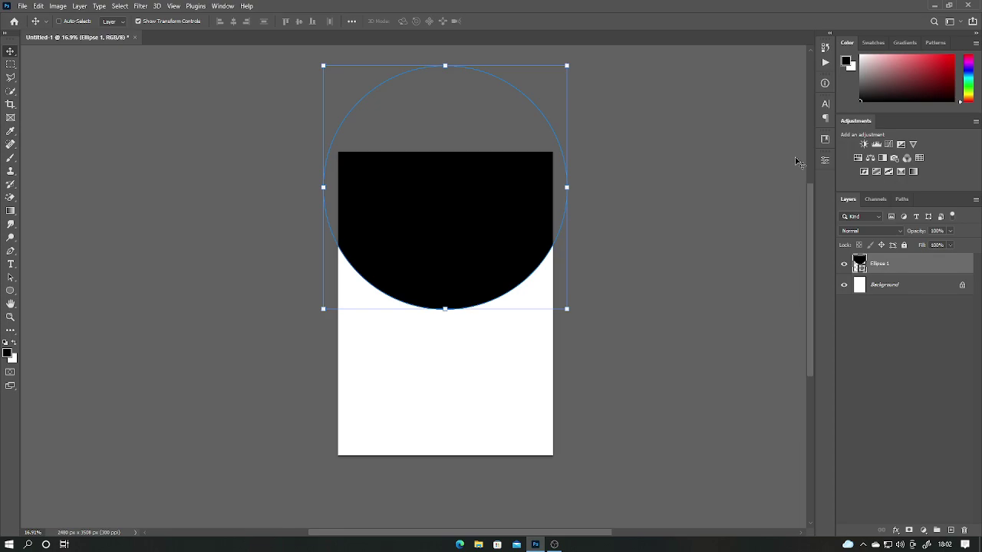
left_click(721, 267)
scroll(702, 266, "up", 2)
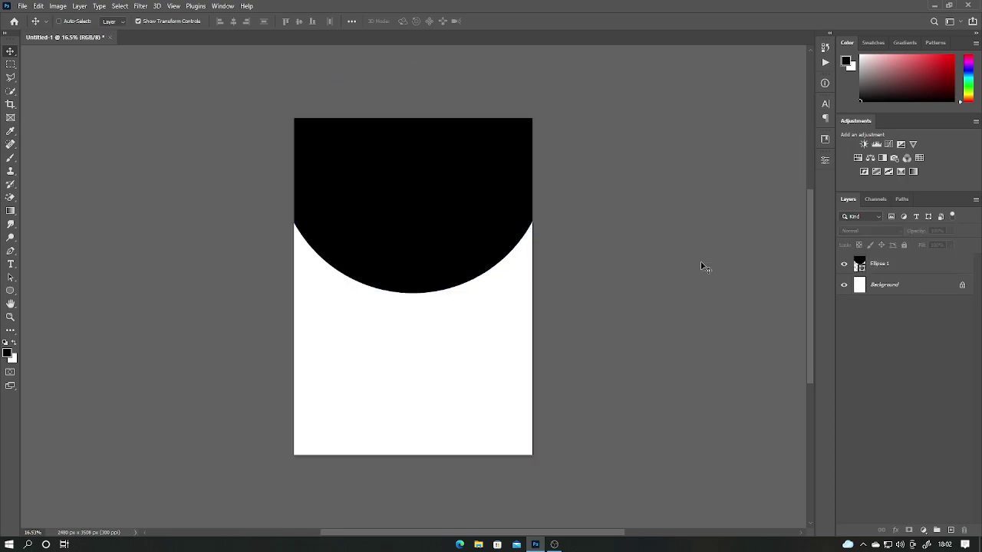
scroll(702, 266, "up", 3)
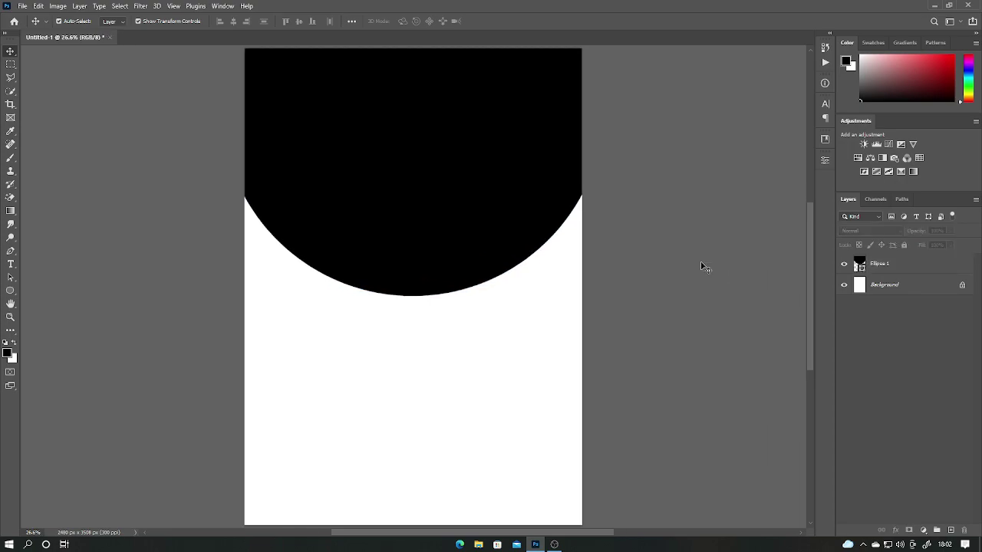
Step: Place Embedded the main image photo from G:\business Flyer
left_click(21, 6)
left_click(54, 217)
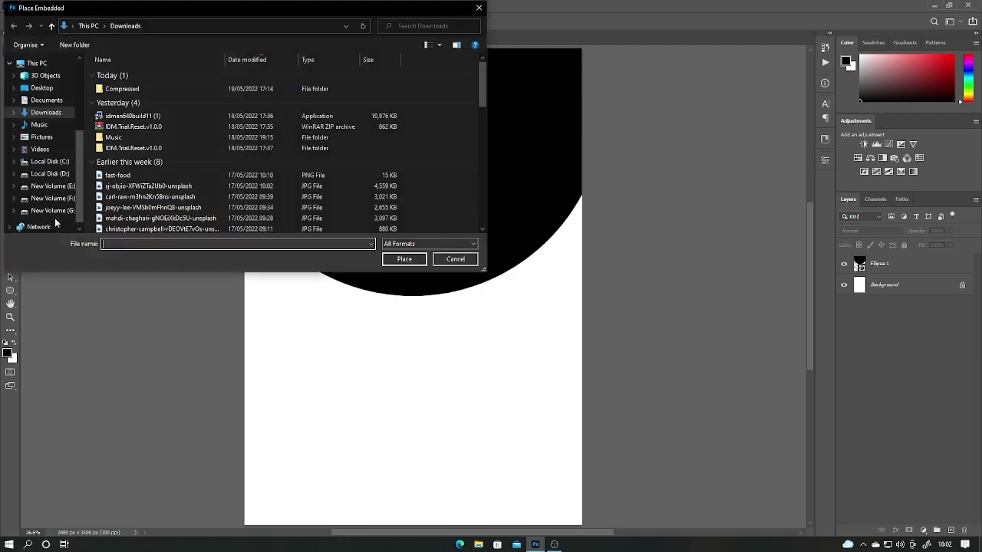
left_click(55, 199)
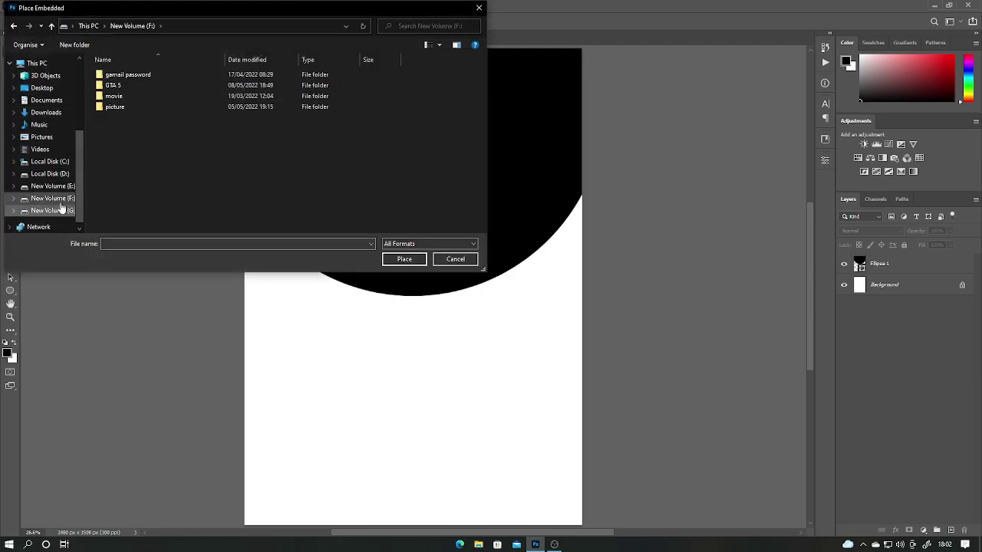
left_click(55, 211)
double_click(136, 75)
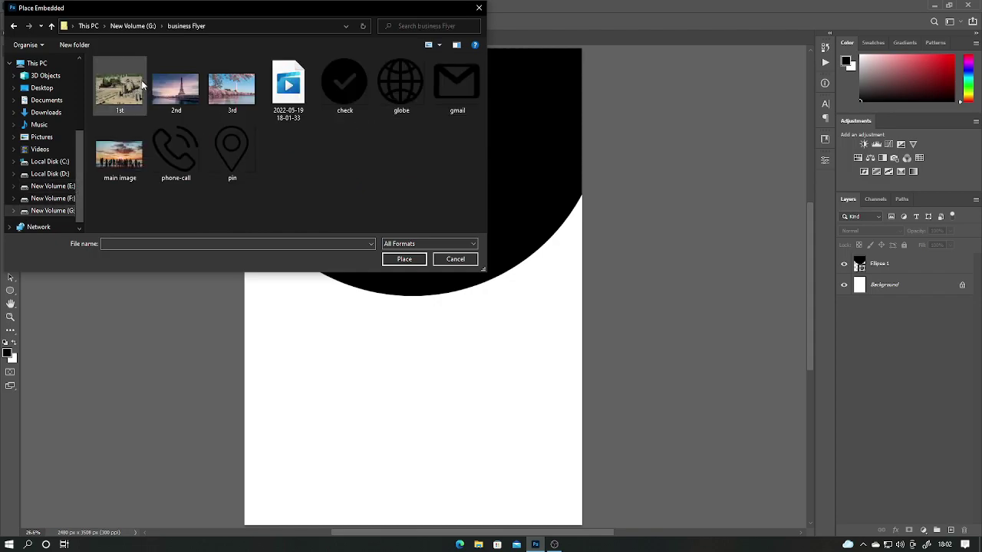
double_click(128, 165)
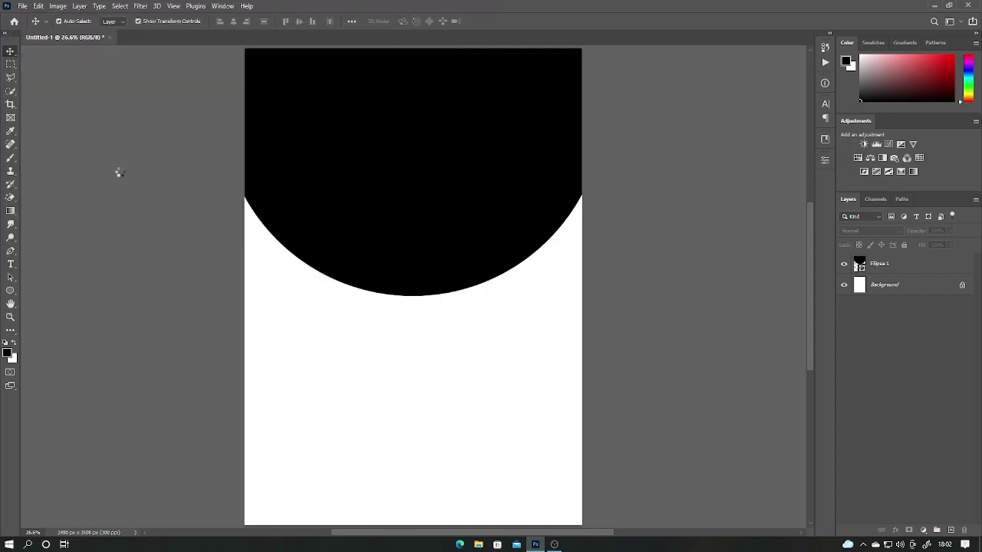
Step: Move the photo to the page top and stretch it taller to cover the circle
mouse_move(459, 254)
left_mouse_down()
mouse_move(470, 169)
mouse_move(461, 120)
left_mouse_up()
key("Return")
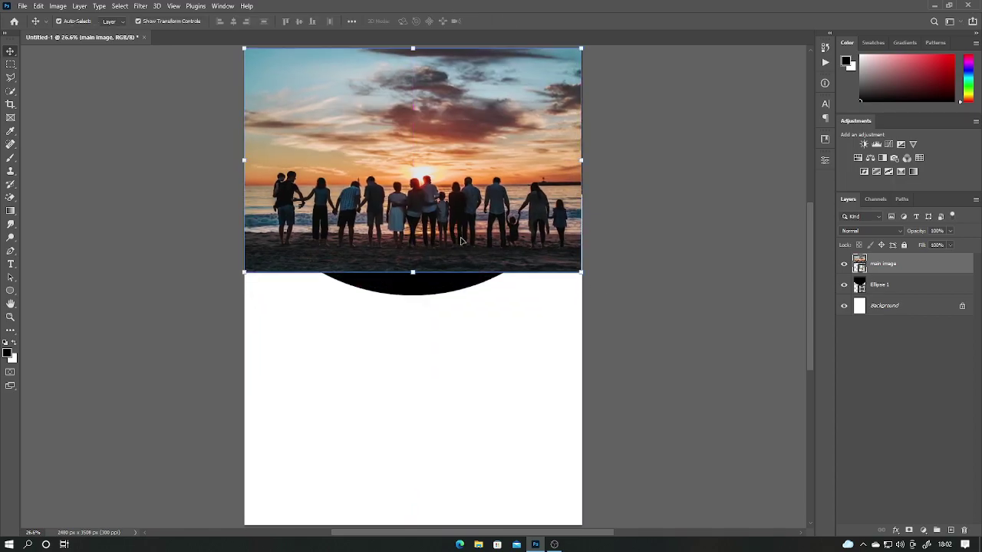
left_click_drag(417, 271, 416, 296)
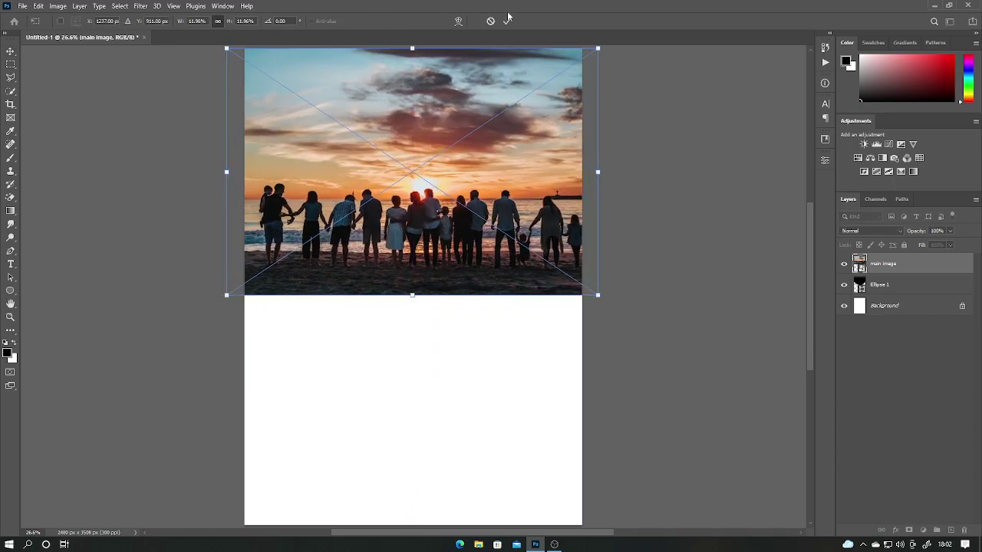
Step: Rasterize the main image layer and clip it inside the circle with a clipping mask
right_click(921, 273)
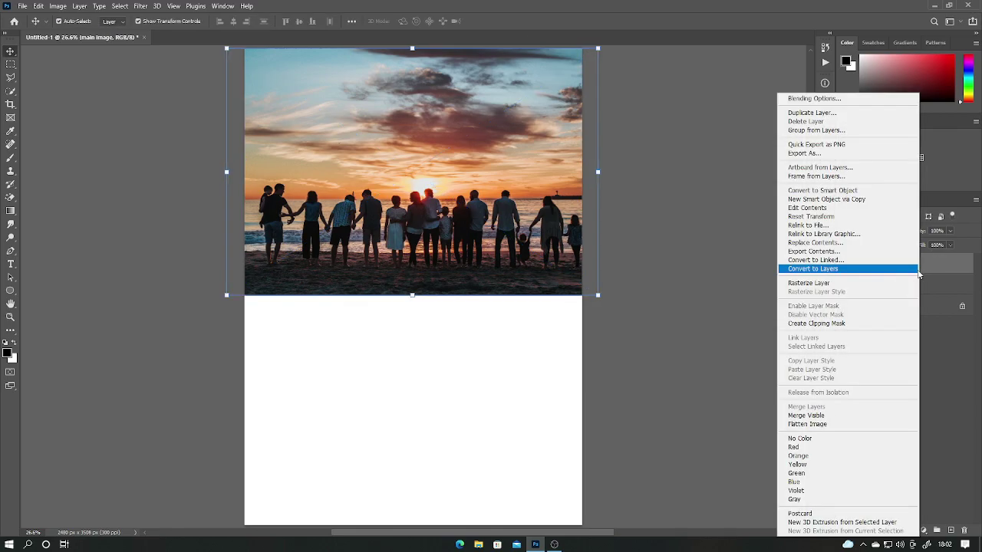
left_click(863, 281)
right_click(908, 268)
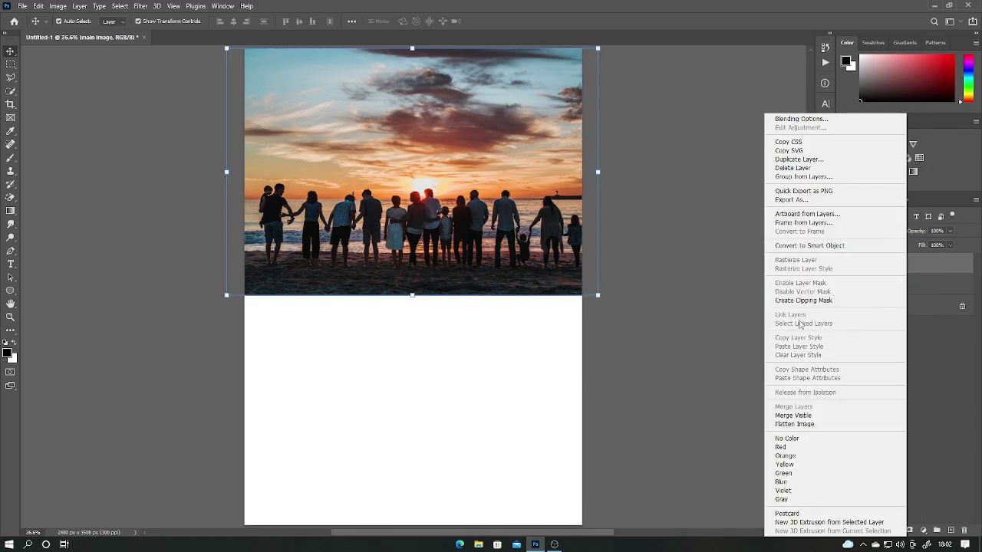
left_click(801, 298)
Step: Duplicate Ellipse 1 as a layer named gradiant and stack it above main image
left_click(920, 365)
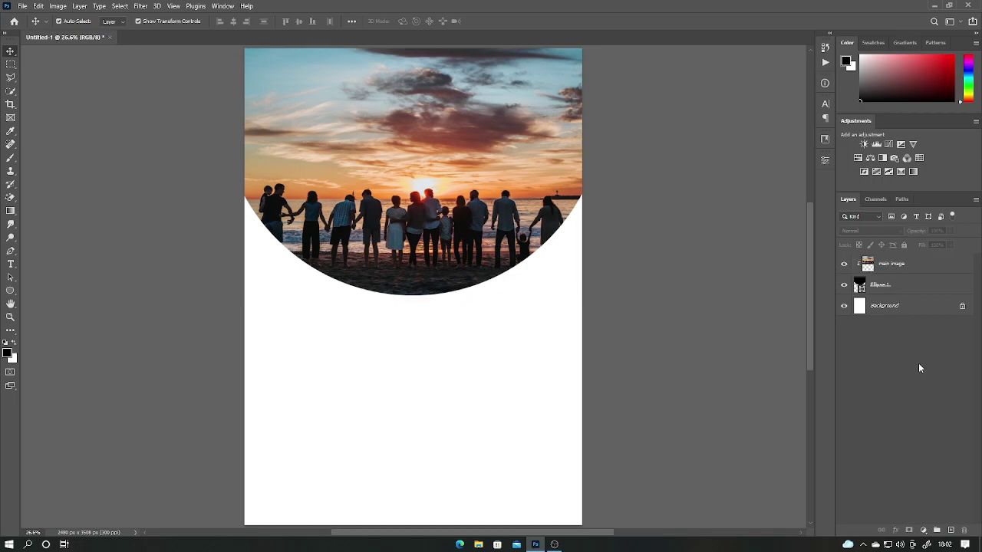
right_click(906, 286)
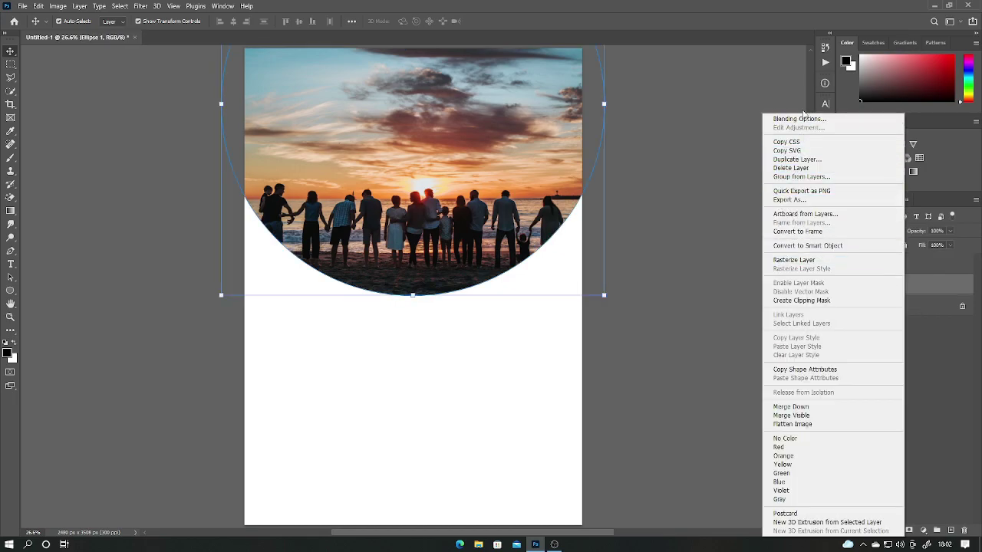
left_click(797, 158)
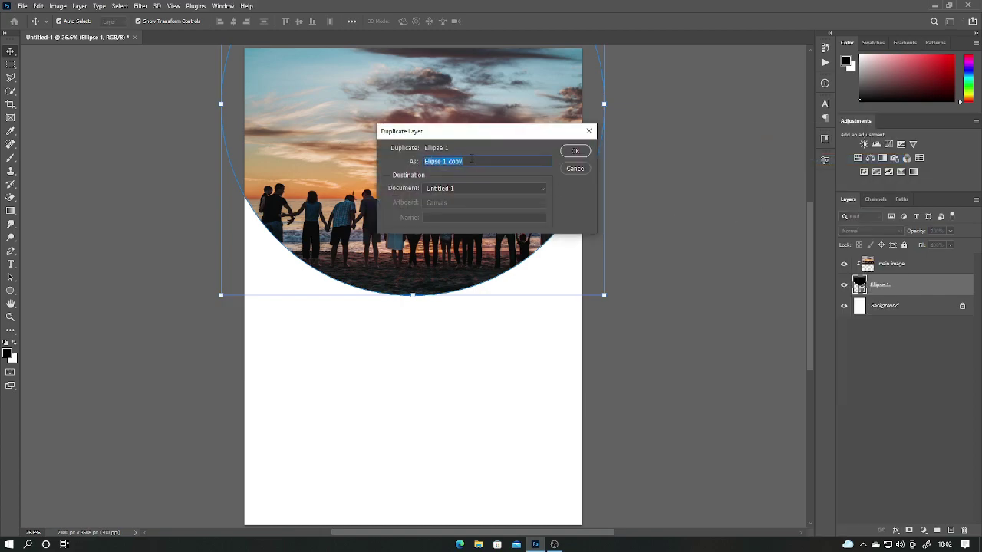
type("gradiant")
key("Return")
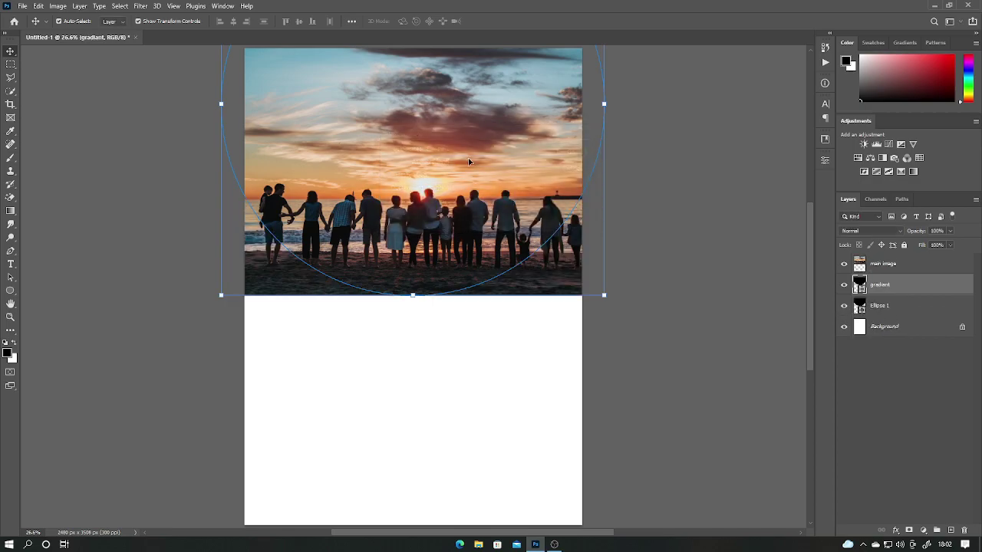
left_click_drag(904, 292, 908, 261)
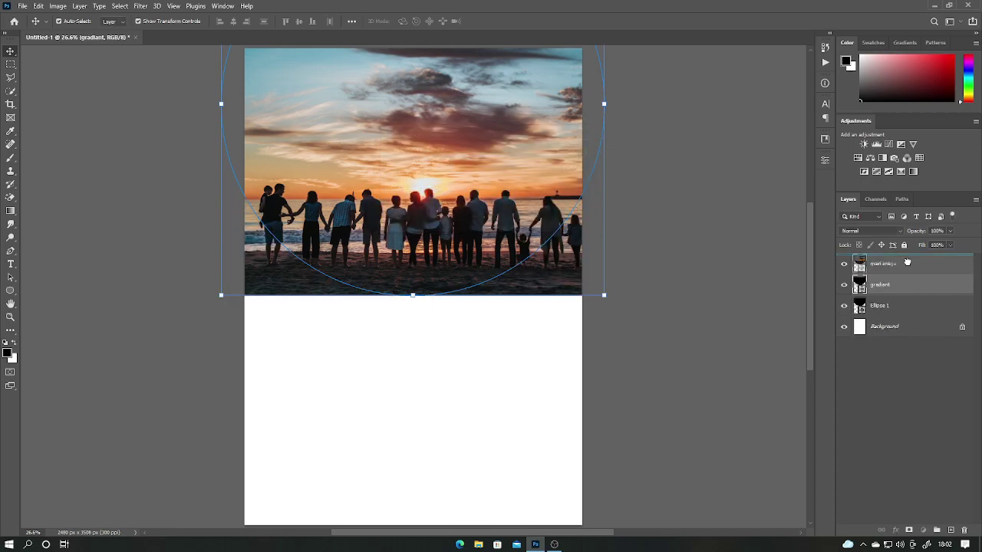
left_click(903, 295, "alt")
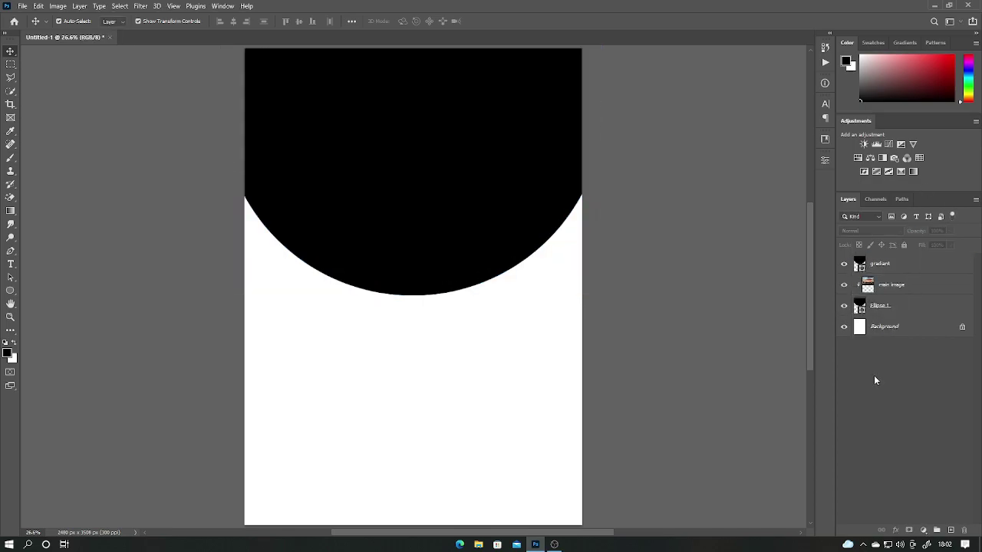
left_click(961, 265)
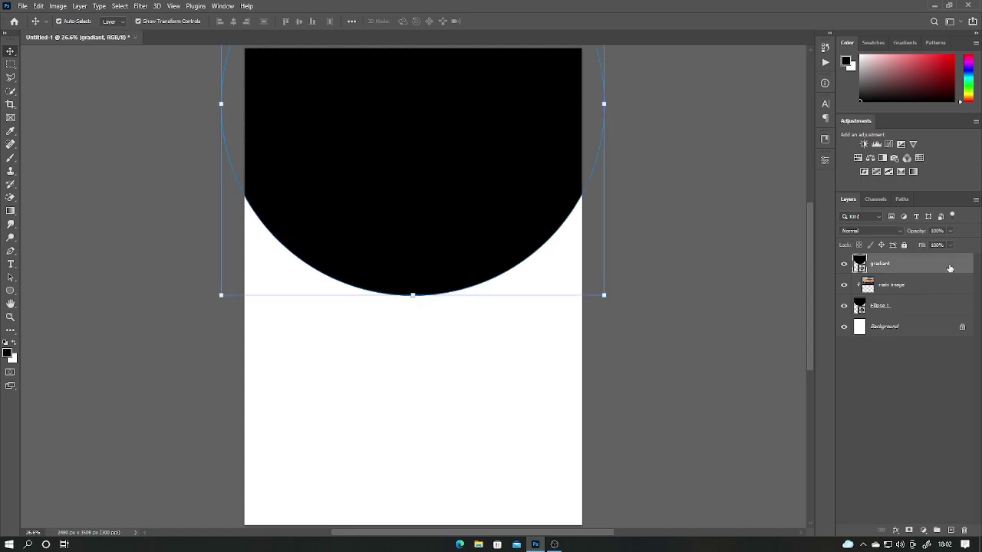
Step: Add a Gradient Overlay to the gradiant layer with the left stop colour e25dad
double_click(949, 268)
left_click(602, 392)
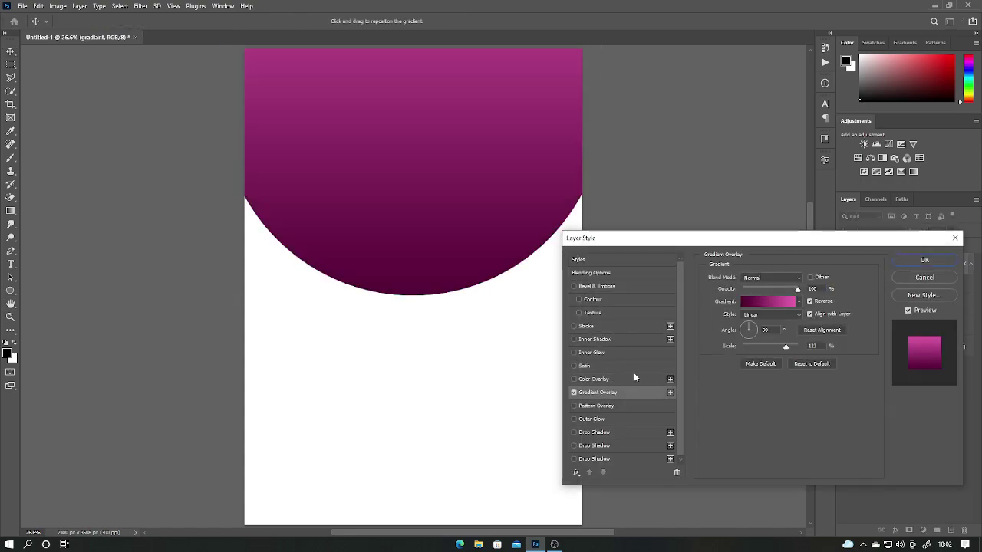
left_click(774, 300)
double_click(699, 299)
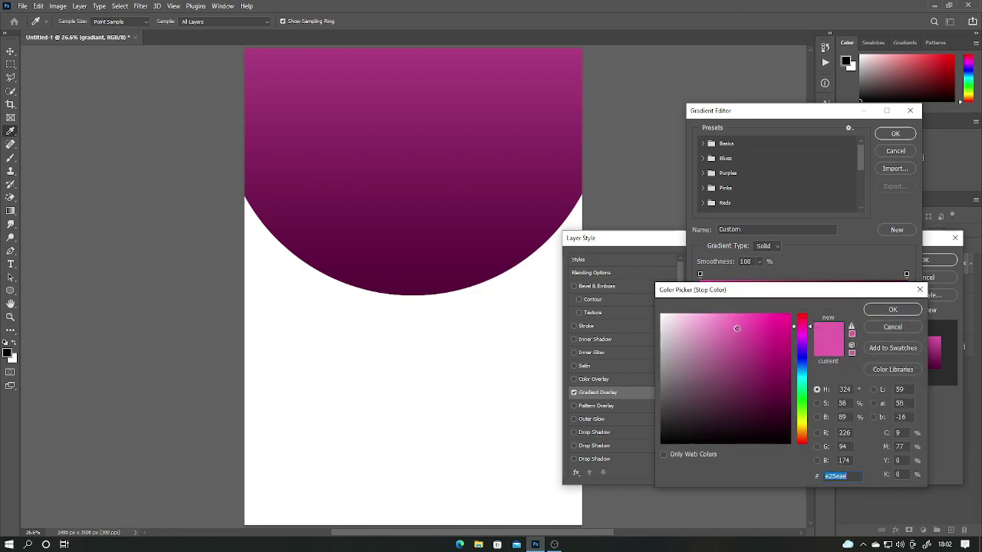
type("e25dad")
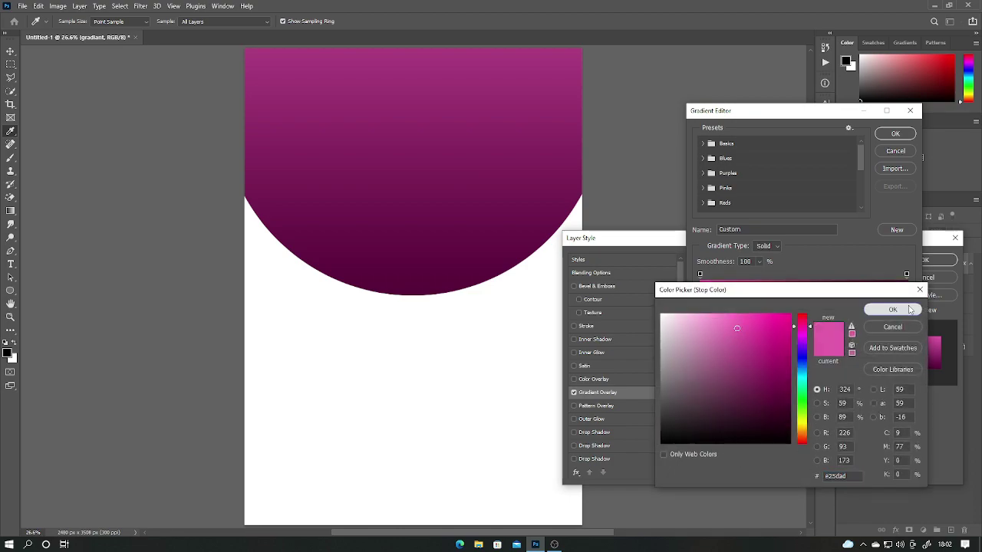
left_click(904, 309)
Step: Set the dark end stop to 4e0334, apply the style, and lower opacity to about 71%
double_click(907, 299)
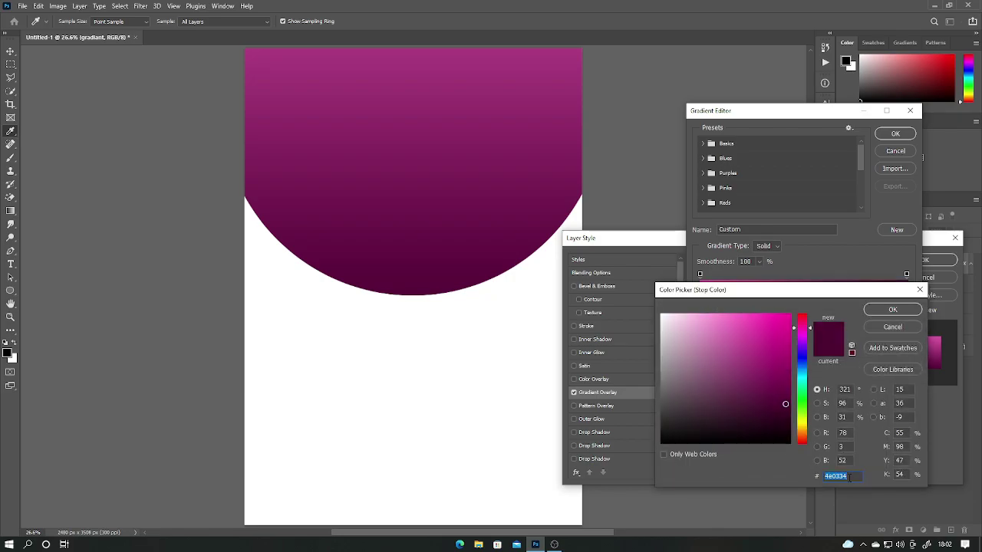
left_click(901, 310)
left_click(895, 134)
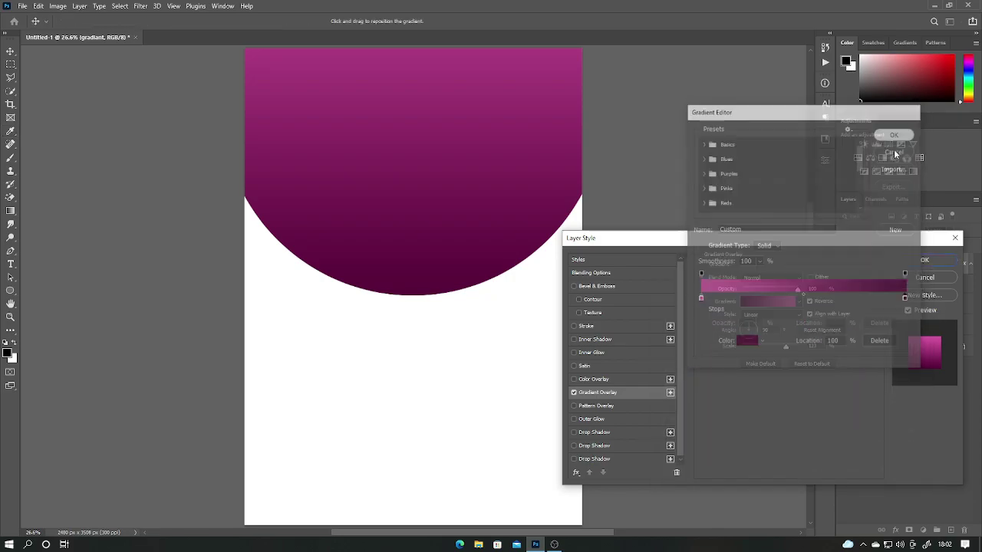
left_click(917, 260)
left_click_drag(924, 233, 913, 240)
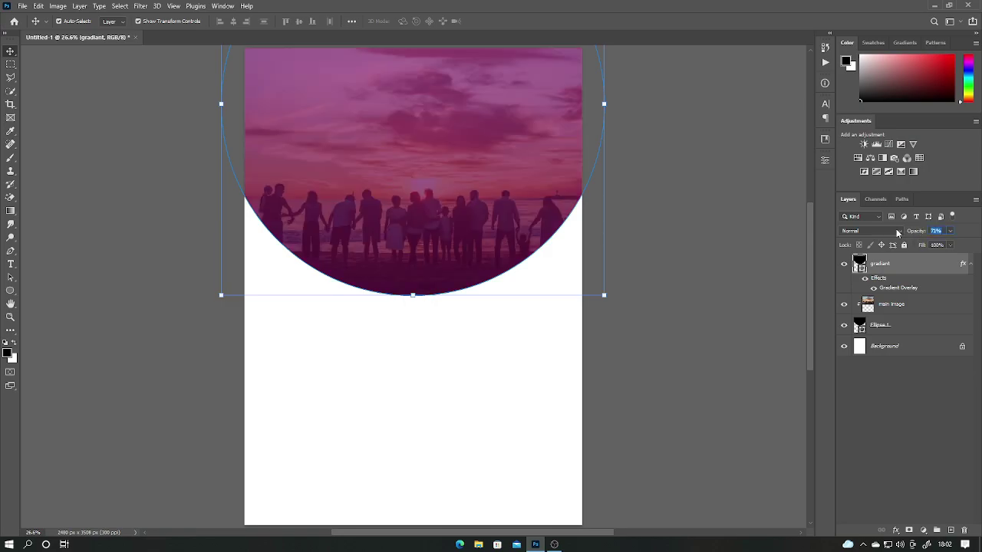
Step: Try opacities 70 and 85, settling the gradiant layer at 80%
type("70")
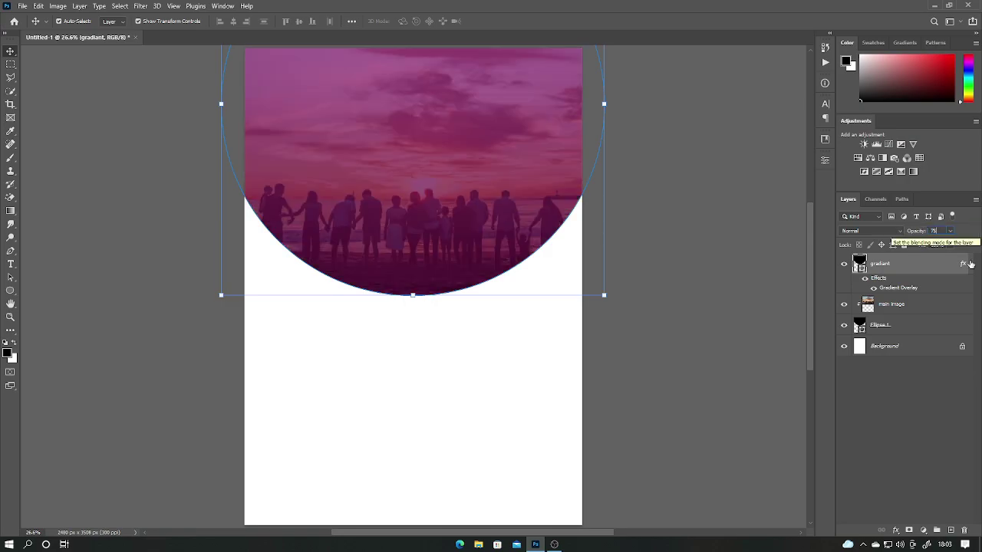
left_click(927, 431)
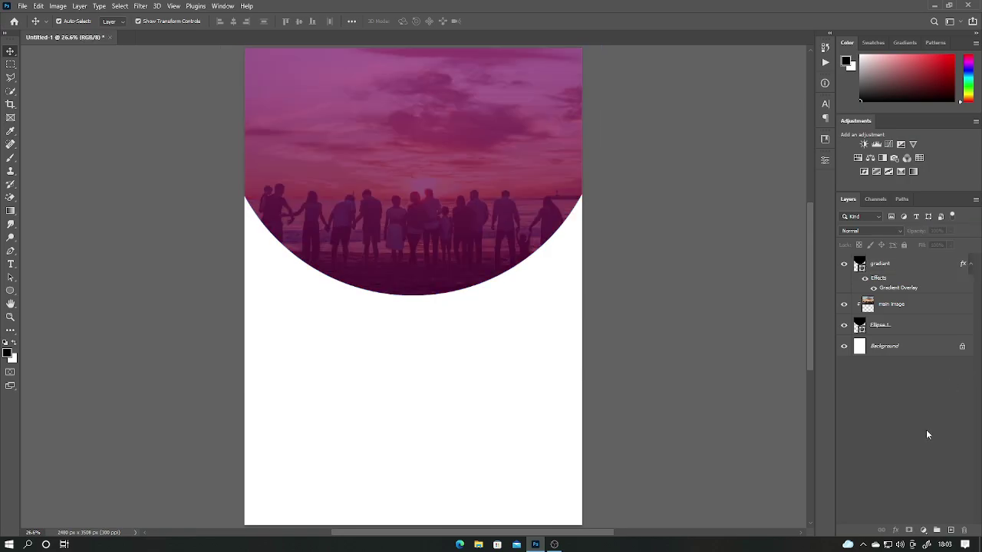
left_click(895, 267)
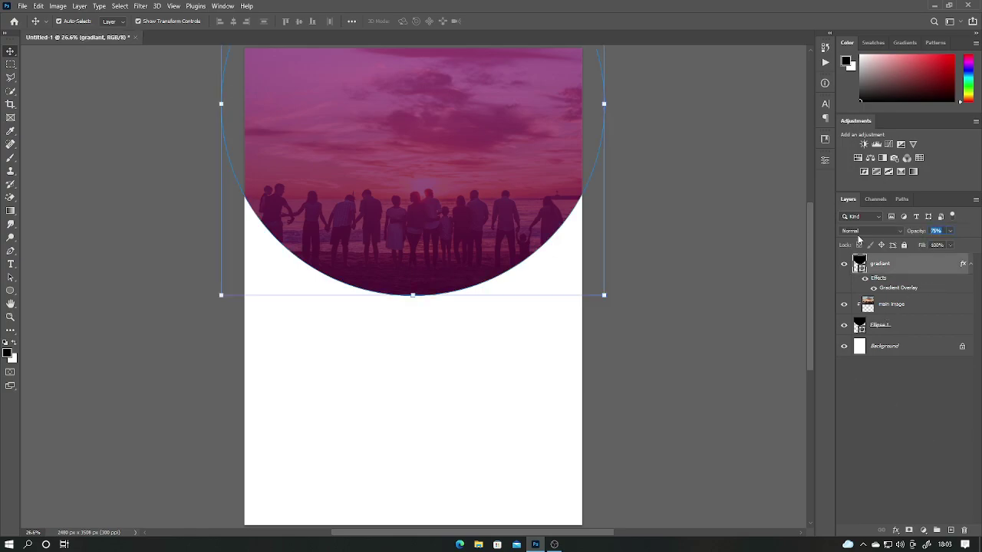
type("85")
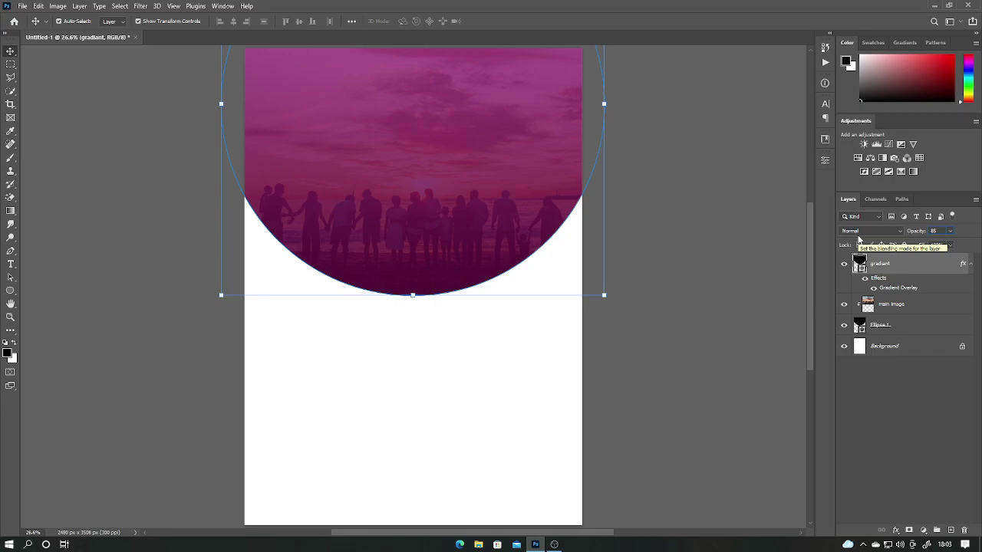
key("Return")
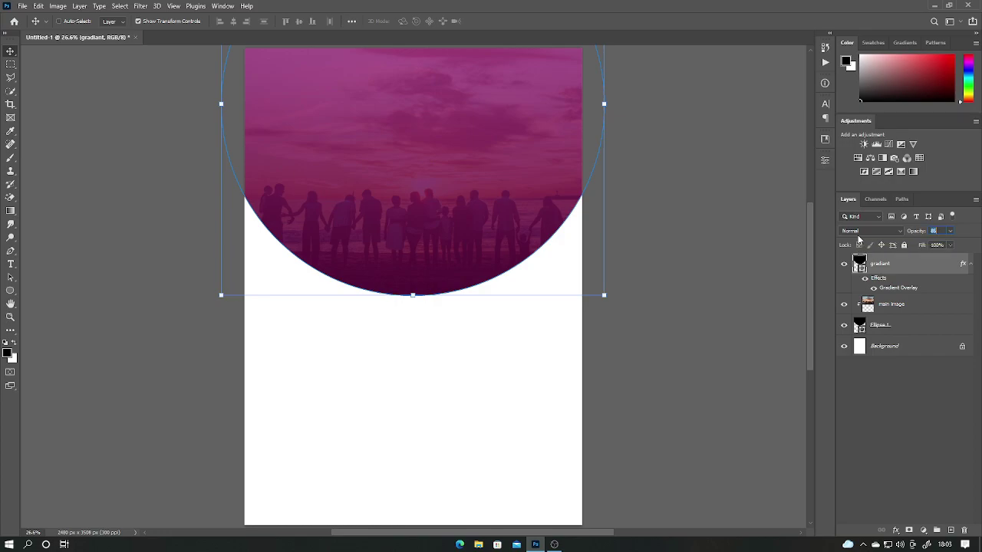
type("80")
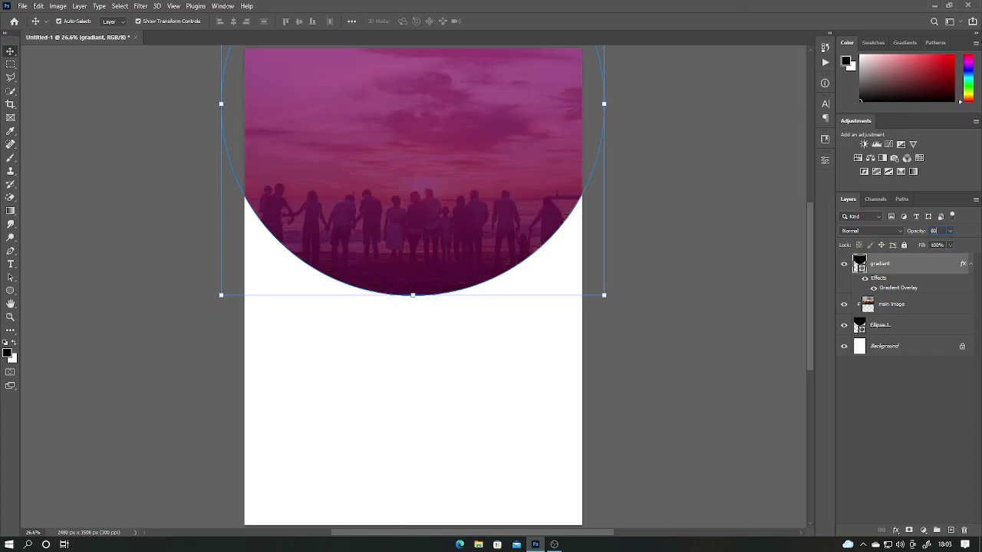
left_click(900, 460)
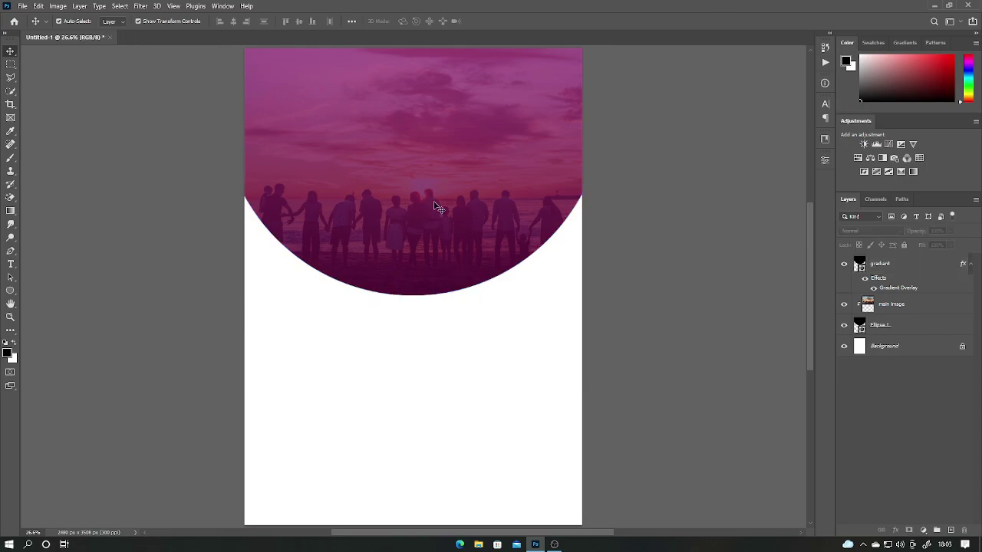
Step: Start a new empty text layer near the circle's top, clearing the placeholder text
left_click_drag(440, 201, 474, 255)
key("t")
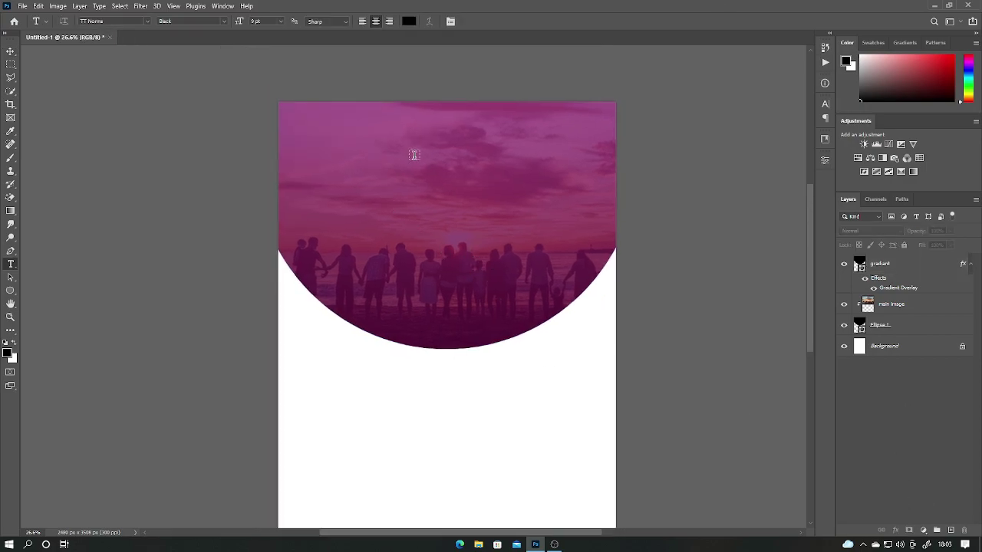
left_click(418, 140)
key("BackSpace")
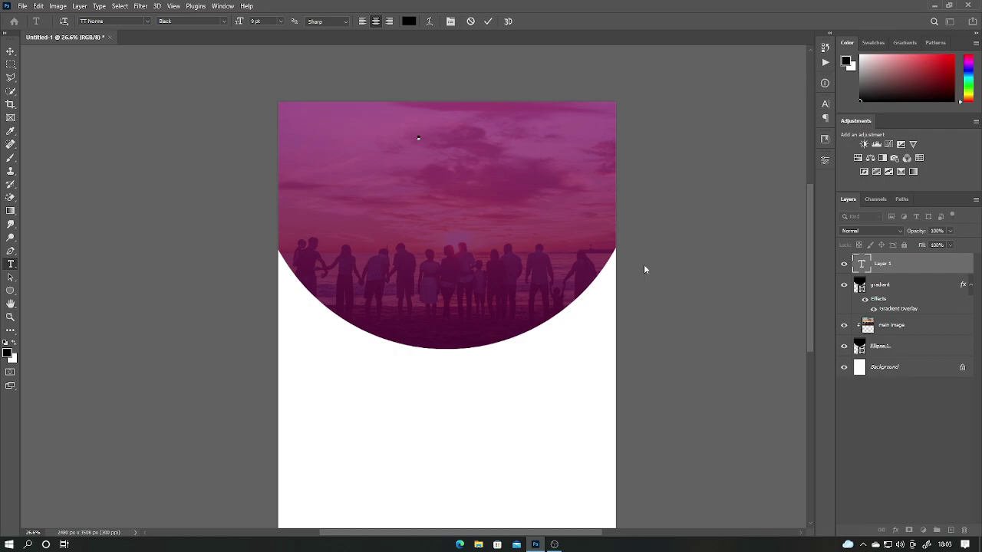
Step: Type the heading TRAVEL and set it in Bold
type("TRAVEL")
key("ctrl+a")
left_click(825, 104)
left_click(764, 119)
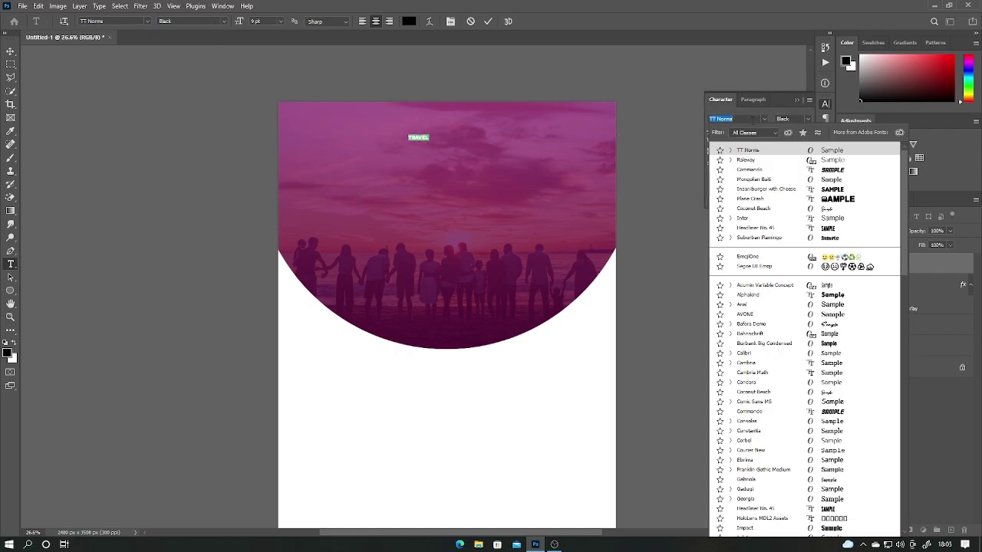
left_click(811, 121)
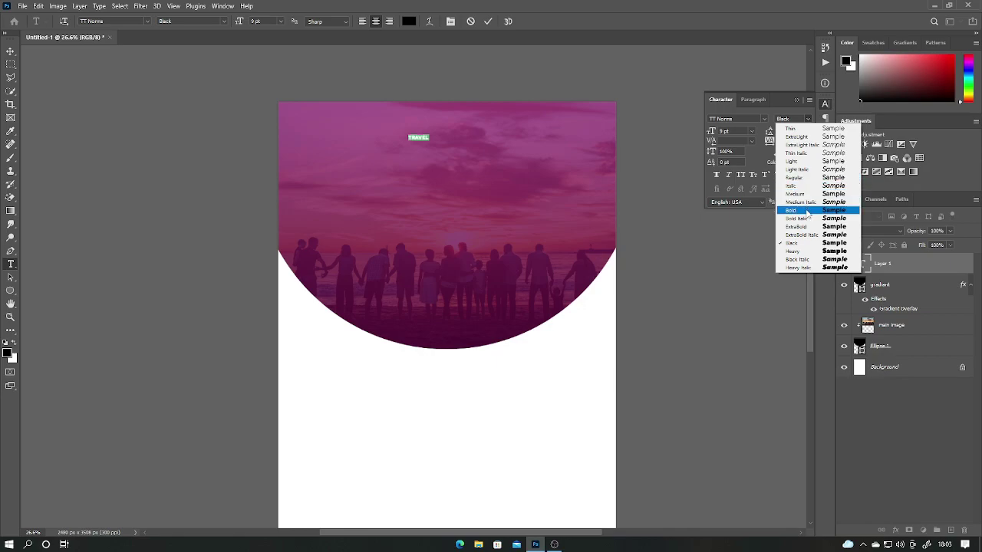
left_click(809, 211)
left_click(488, 21)
Step: Scale TRAVEL up to about 521% and colour it white
key("ctrl+t")
mouse_move(429, 142)
left_mouse_down()
mouse_move(533, 154)
mouse_move(465, 128)
left_mouse_up()
key("Return")
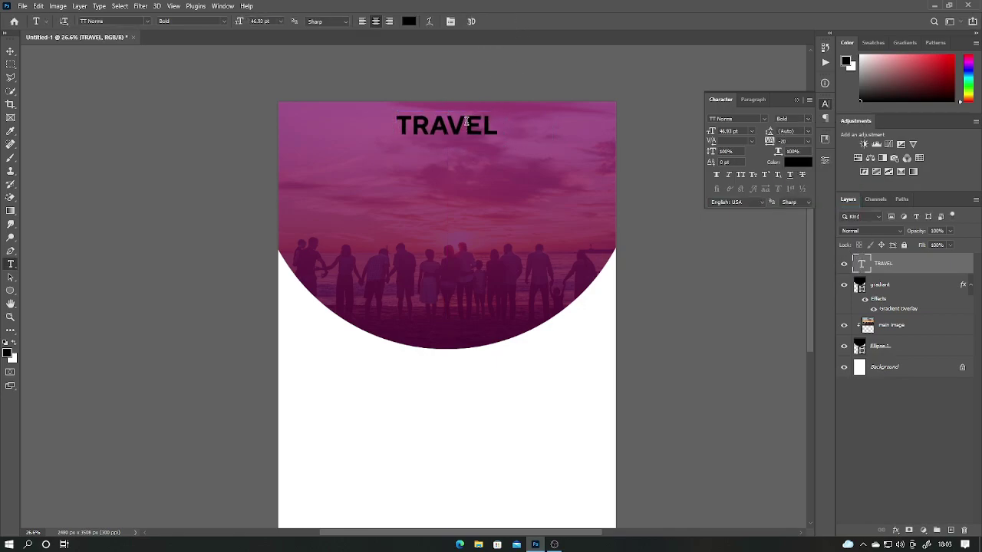
left_click(797, 162)
left_click(664, 316)
left_click(892, 307)
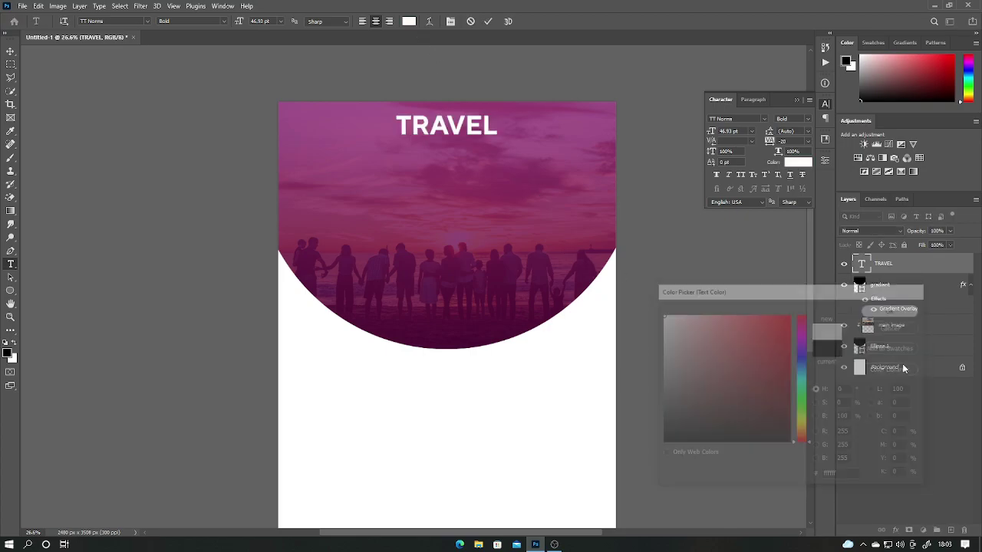
left_click(488, 20)
Step: Centre TRAVEL at the top of the circle and change its weight to Medium
key("v")
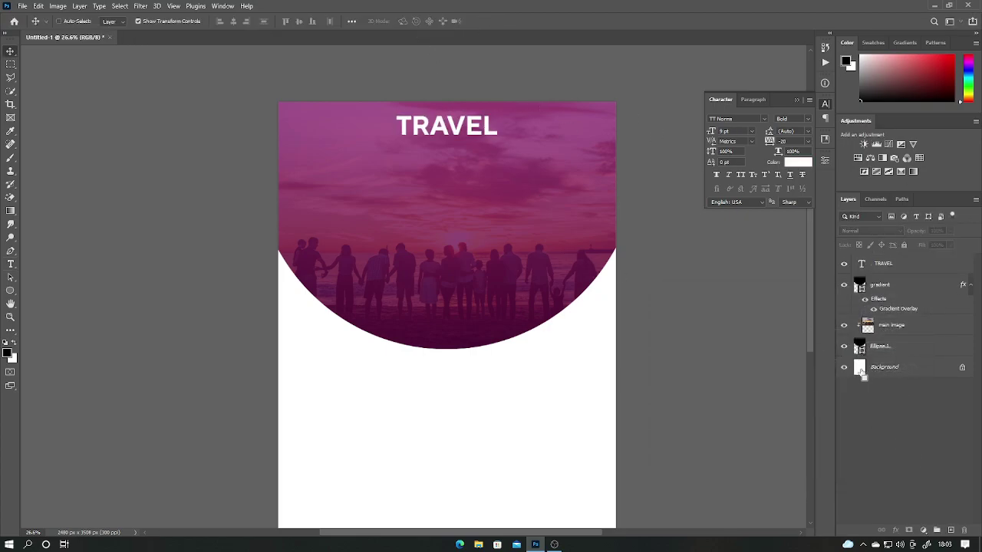
mouse_move(455, 130)
left_mouse_down()
mouse_move(441, 153)
mouse_move(461, 131)
left_mouse_up()
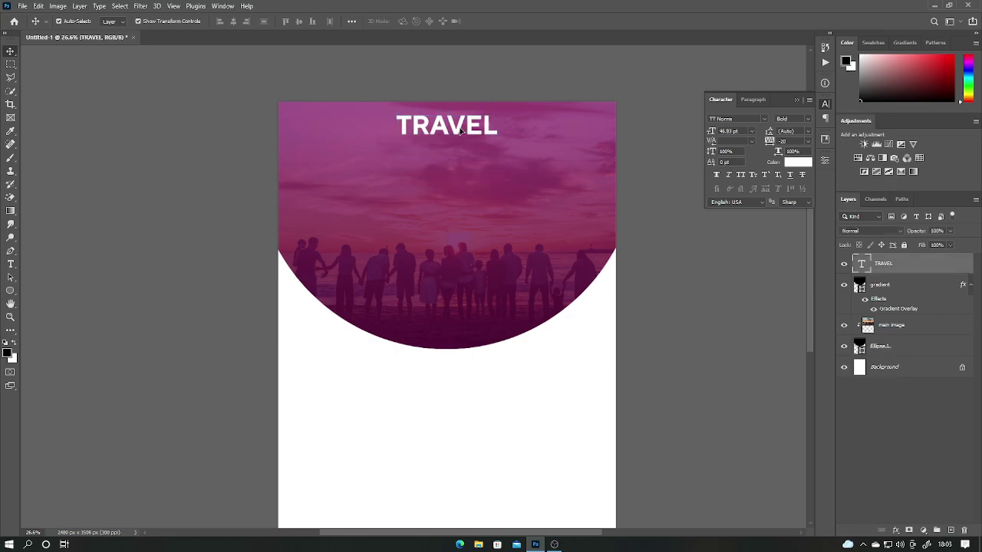
double_click(461, 130)
left_click(807, 118)
left_click(797, 192)
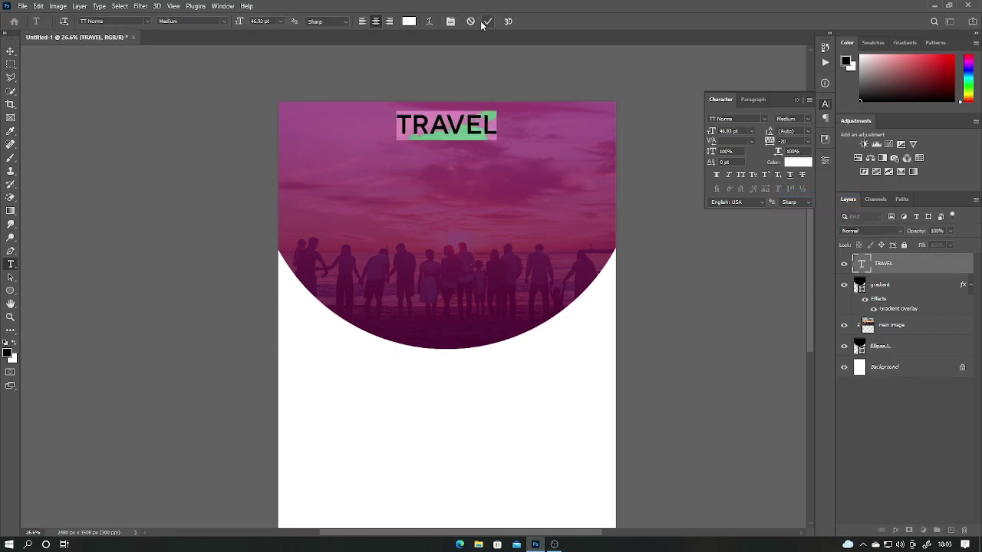
left_click(488, 20)
Step: Duplicate TRAVEL as an ExtraBold THE WORLD line set just beneath it
left_click_drag(463, 125, 462, 167)
double_click(463, 163)
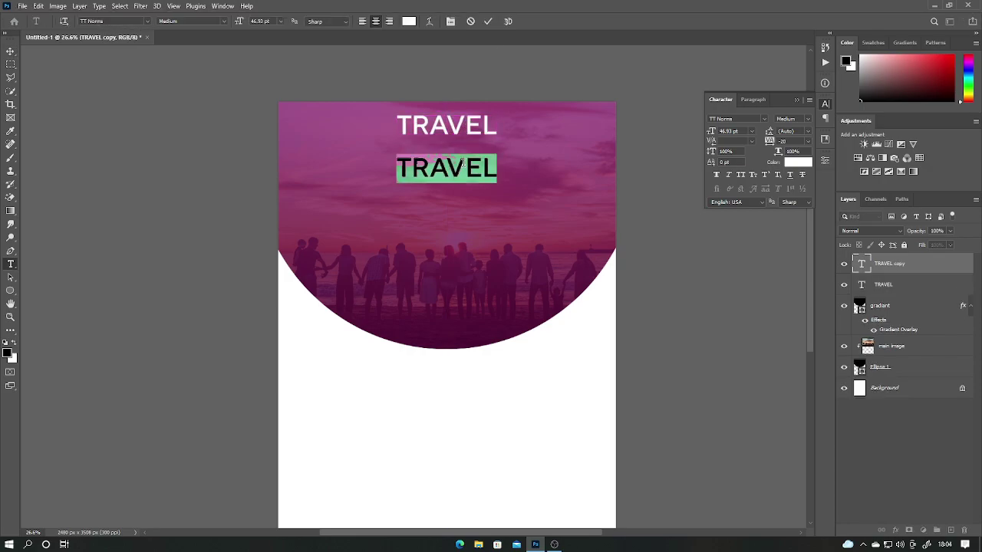
type("THE WORLD")
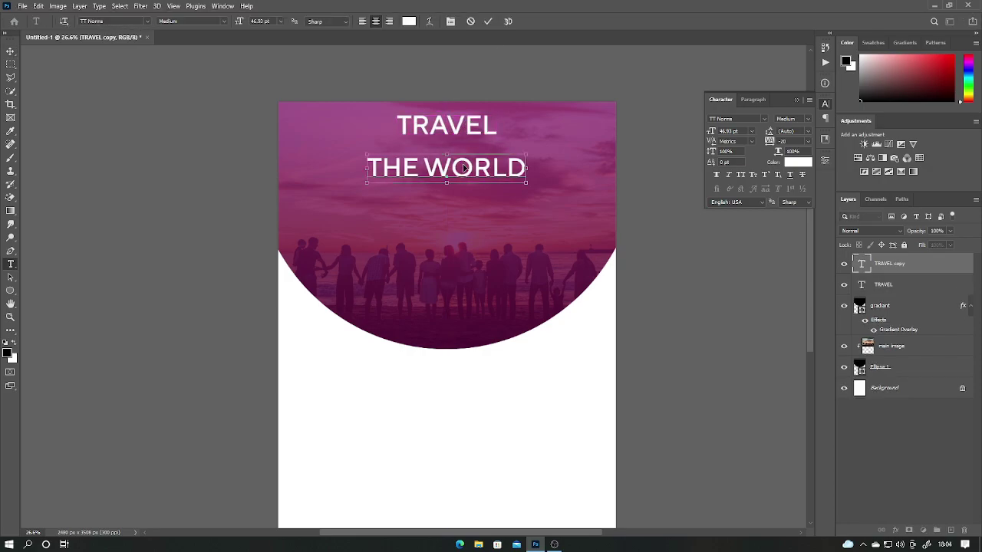
key("ctrl+a")
left_click(806, 119)
left_click(806, 225)
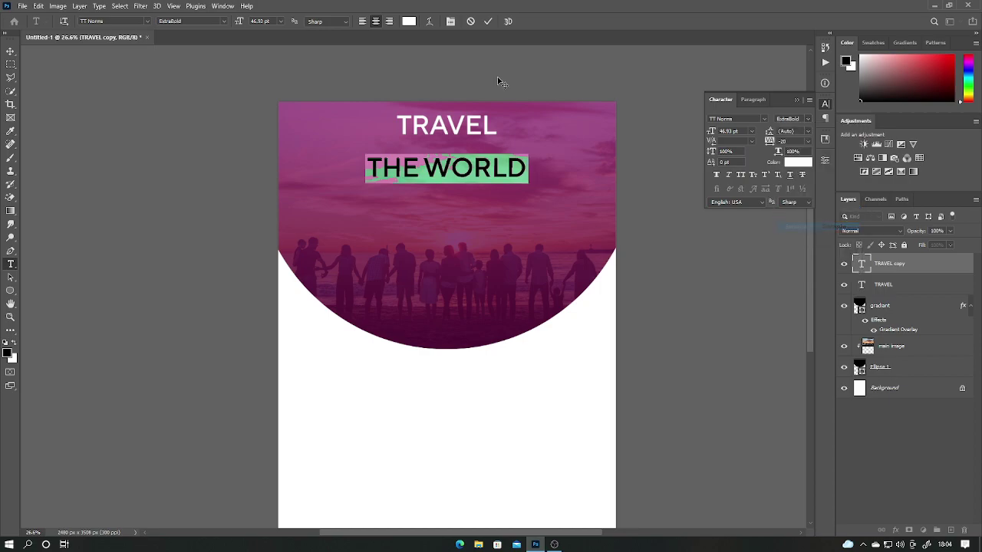
left_click(488, 20)
left_click(11, 51)
left_click_drag(470, 172, 470, 153)
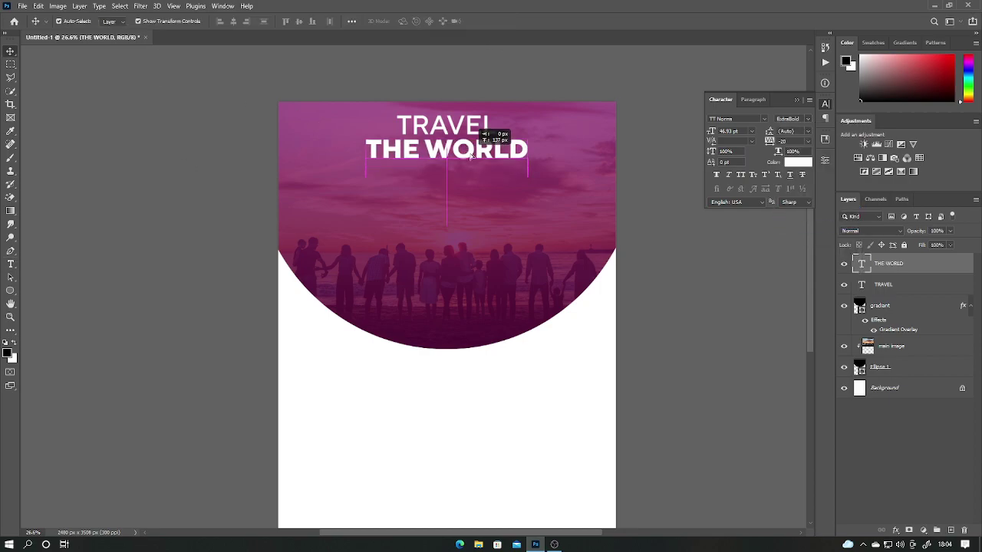
Step: Draw a white horizontal rule under THE WORLD with the Pen Tool
left_click(12, 251)
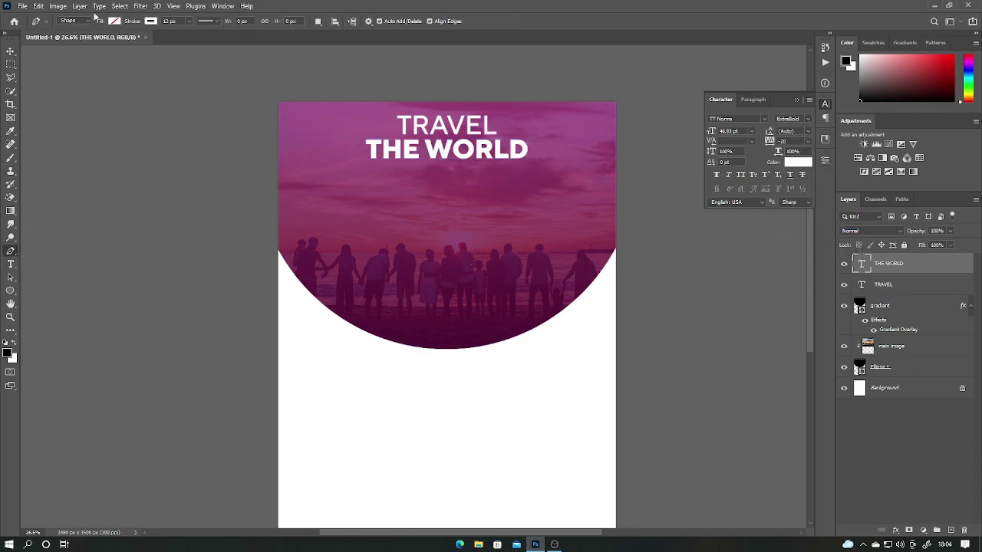
left_click(218, 21)
left_click(245, 129)
left_click(246, 147)
left_click(209, 128)
left_click(207, 148)
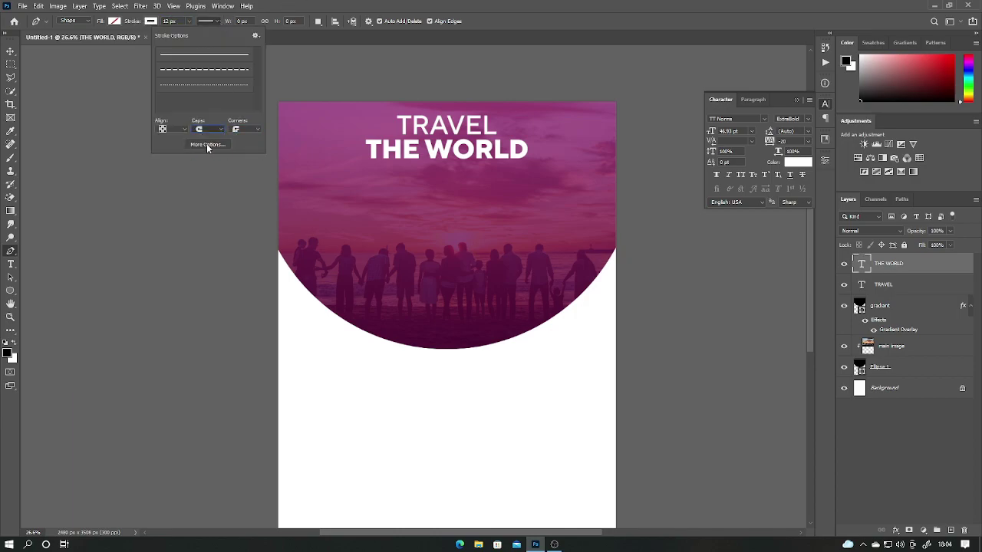
left_click(173, 129)
left_click(170, 143)
left_click(404, 165)
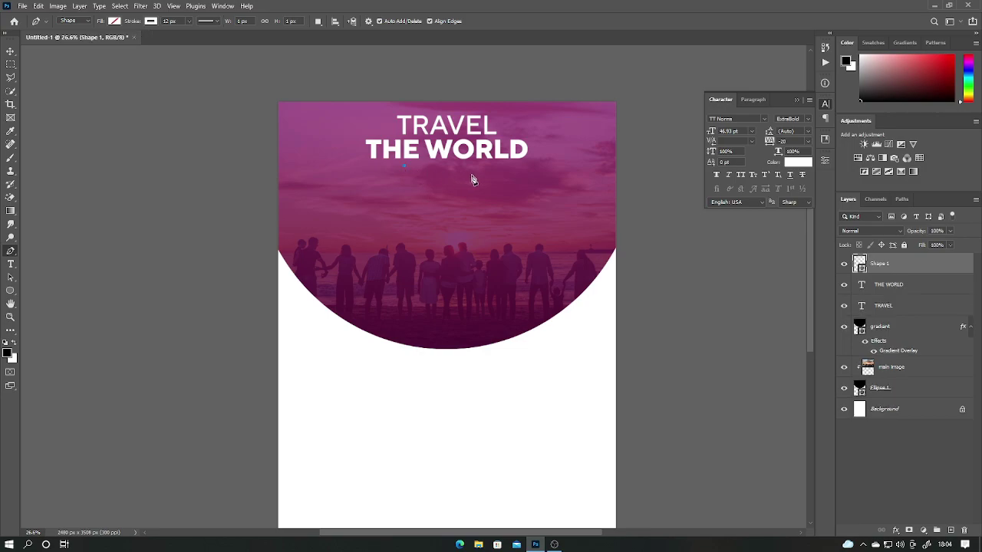
left_click(483, 165, "shift")
Step: Create a paragraph text box of placeholder text over the photo
key("v")
left_click(860, 285, "ctrl")
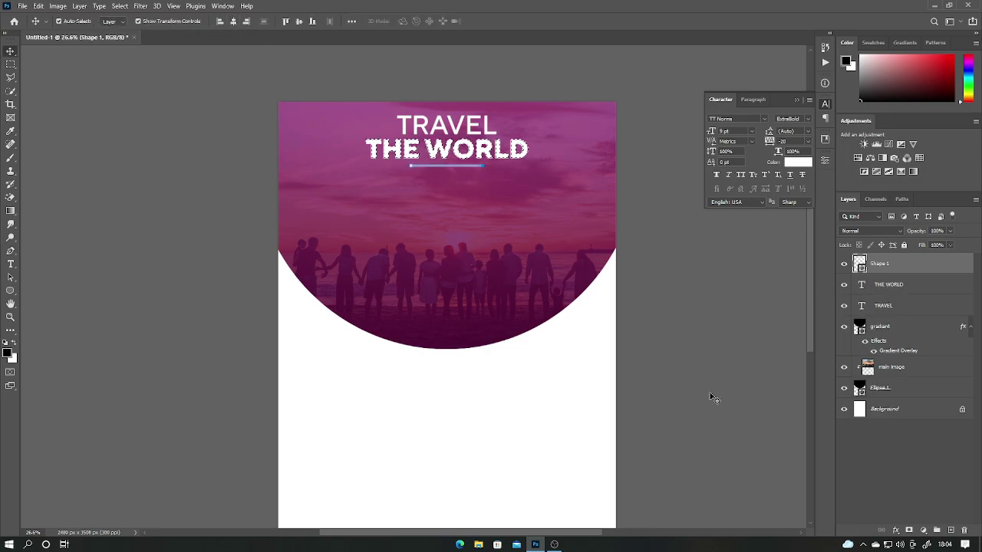
key("ctrl+d")
left_click(671, 399)
key("t")
left_click_drag(382, 205, 554, 240)
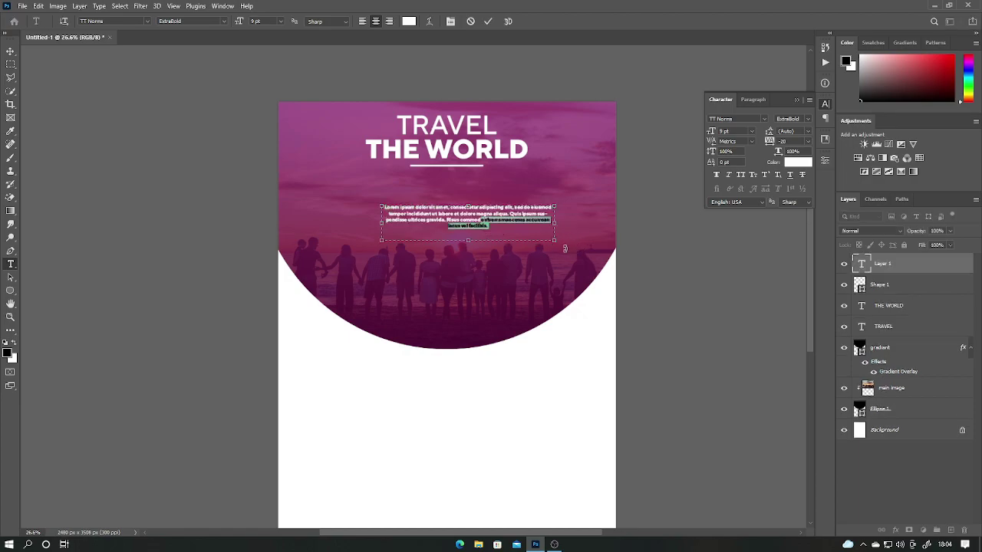
key("Delete")
Step: Set the paragraph in Medium weight and enlarge its box slightly
key("ctrl+a")
left_click(789, 119)
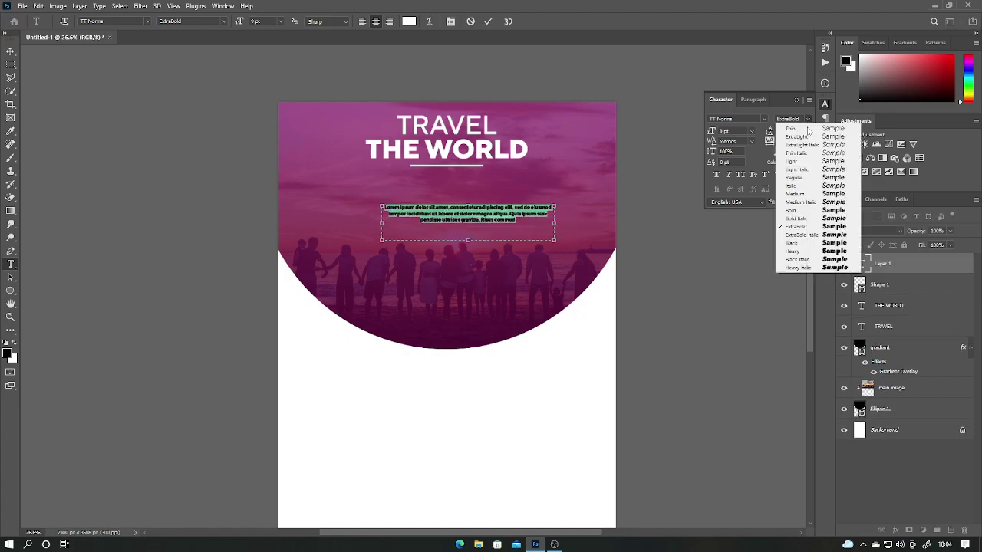
left_click(798, 195)
left_click(488, 20)
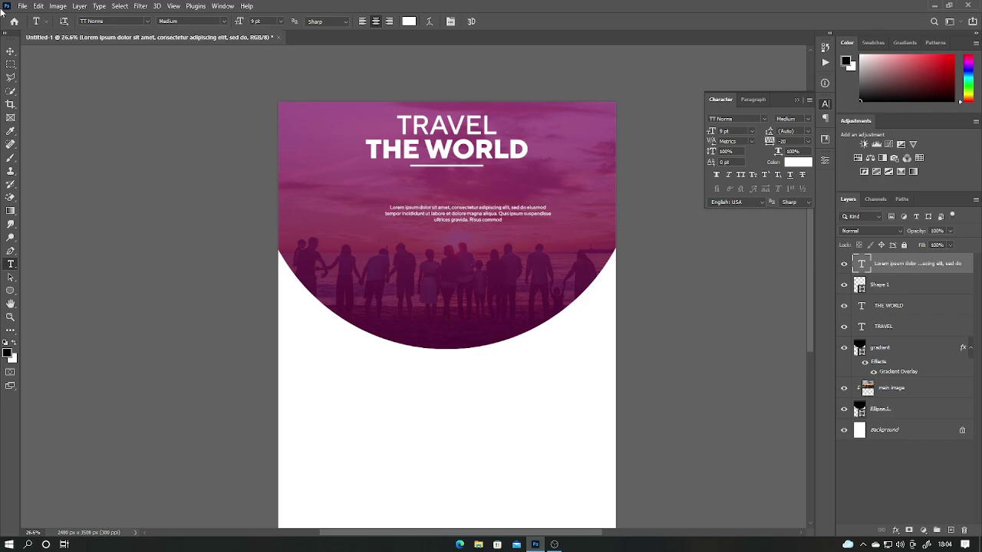
key("v")
key("ctrl+t")
left_click_drag(379, 243, 331, 250)
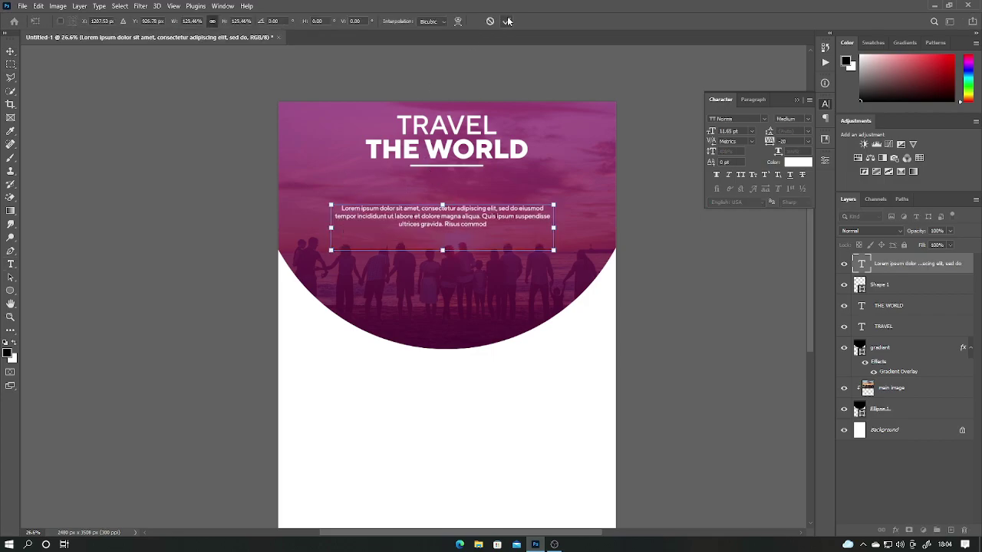
key("Return")
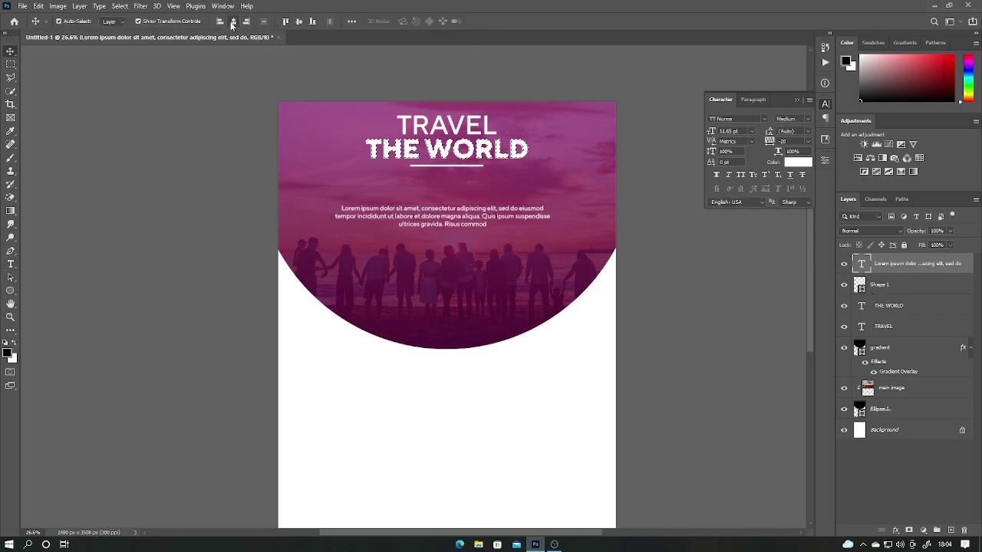
Step: Group gradiant, main image, Ellipse 1 and Background into a locked group 'Image and bg'
left_click(673, 368)
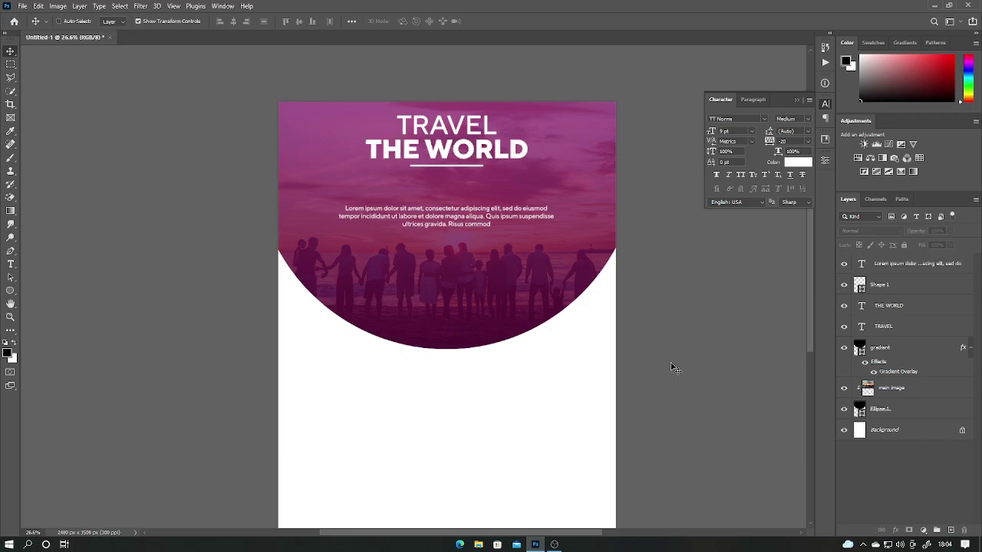
left_click(901, 429)
left_click(912, 352, "shift")
key("ctrl+g")
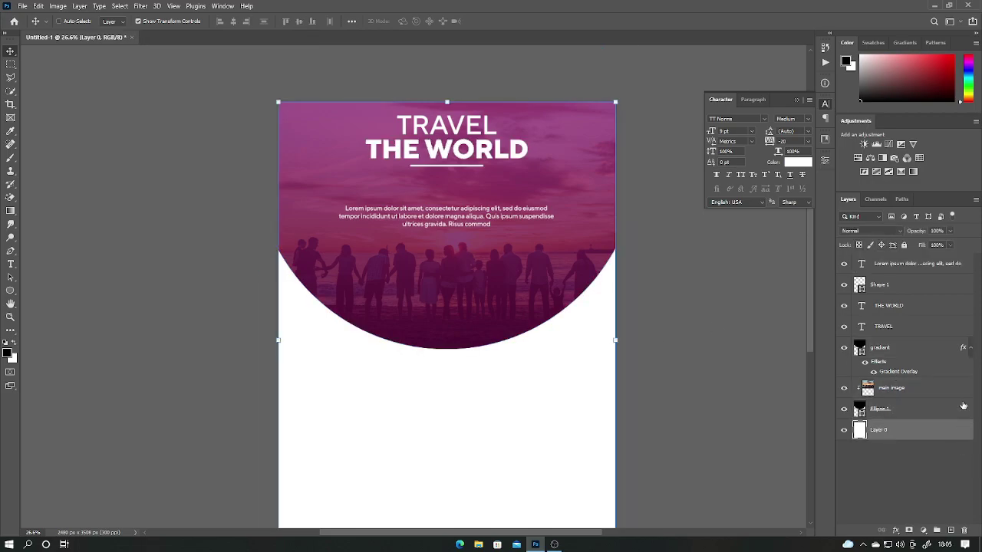
double_click(880, 346)
type("ima")
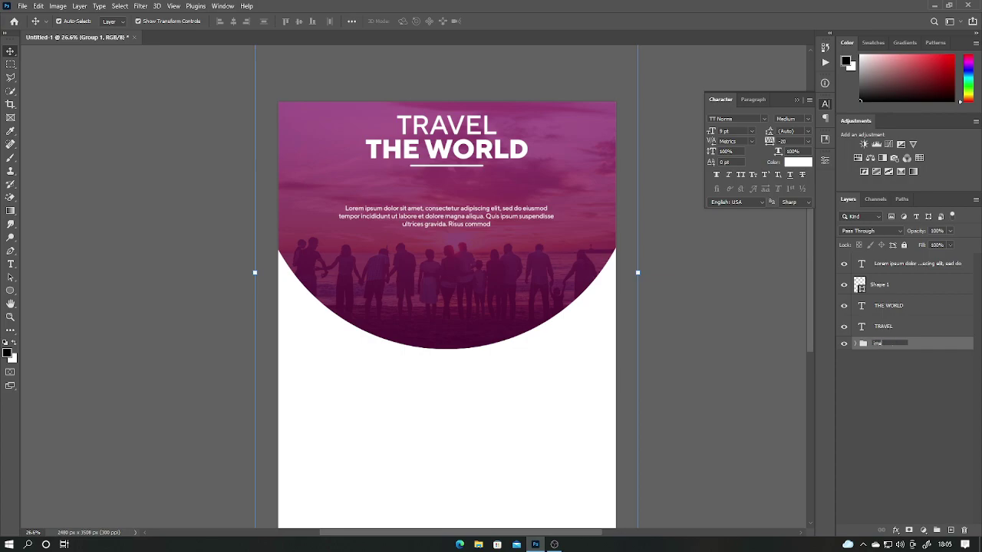
type("ge and b")
key("Return")
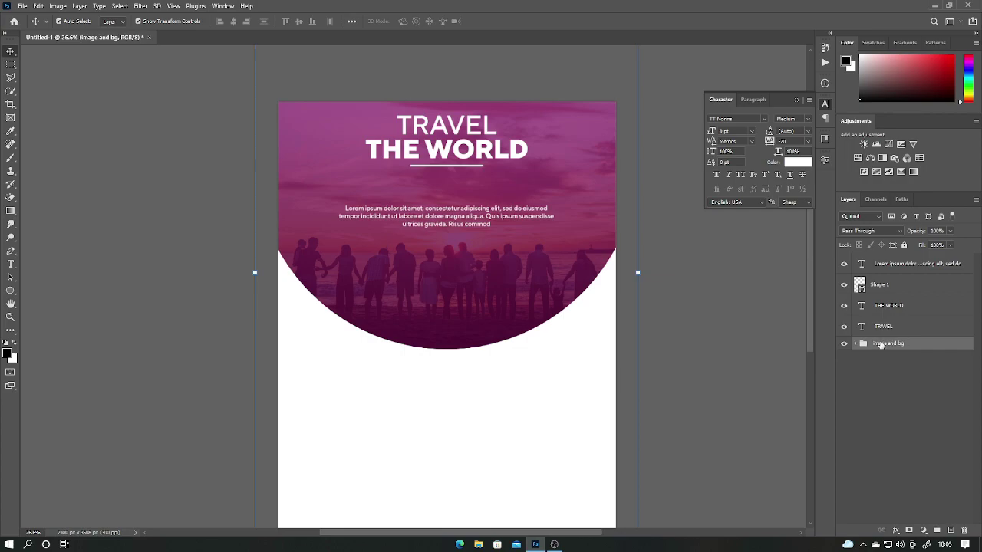
left_click(903, 245)
left_click(887, 405)
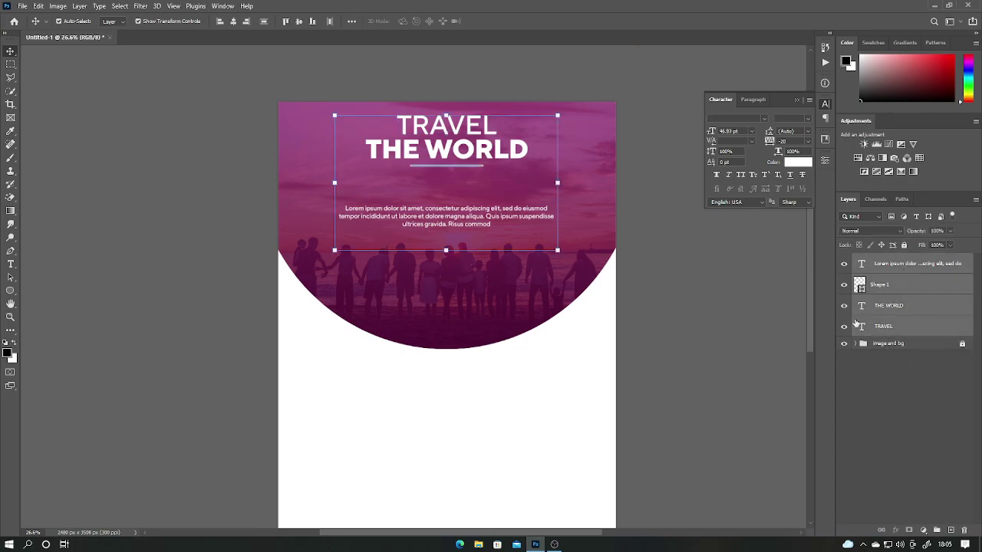
Step: Scale the TRAVEL THE WORLD headline and rule up about 119% and move them lower
left_click_drag(539, 197, 357, 107)
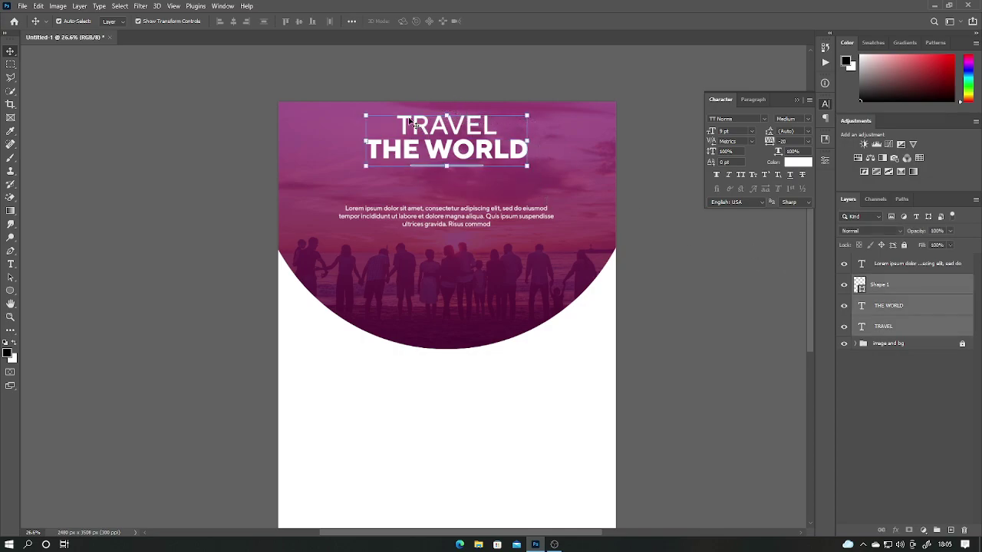
left_click(447, 150, "shift")
left_click(889, 305, "ctrl")
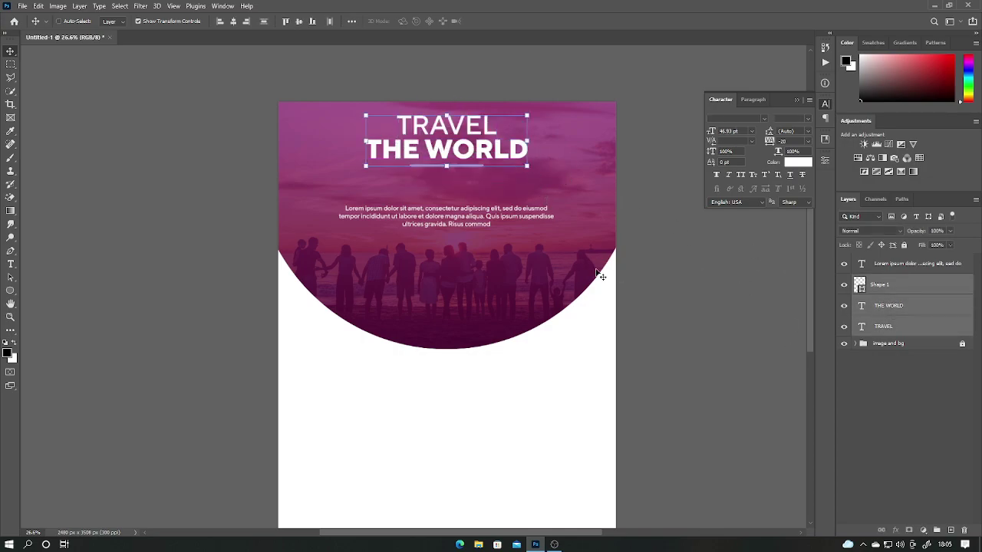
key("ctrl+t")
left_click_drag(447, 150, 447, 192)
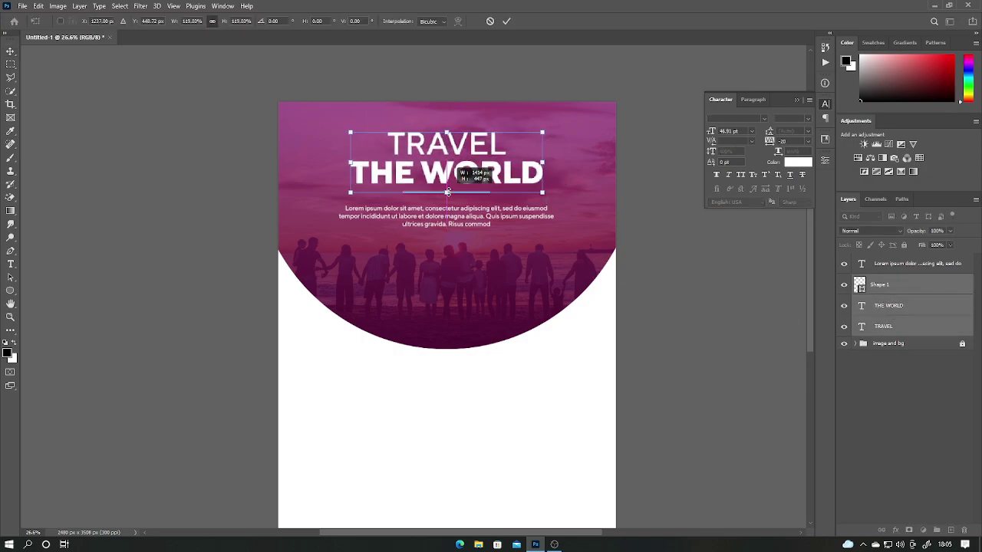
left_click(506, 21)
Step: Shrink the lorem ipsum paragraph slightly
left_click(374, 221)
key("ctrl+t")
left_click_drag(446, 250, 447, 230)
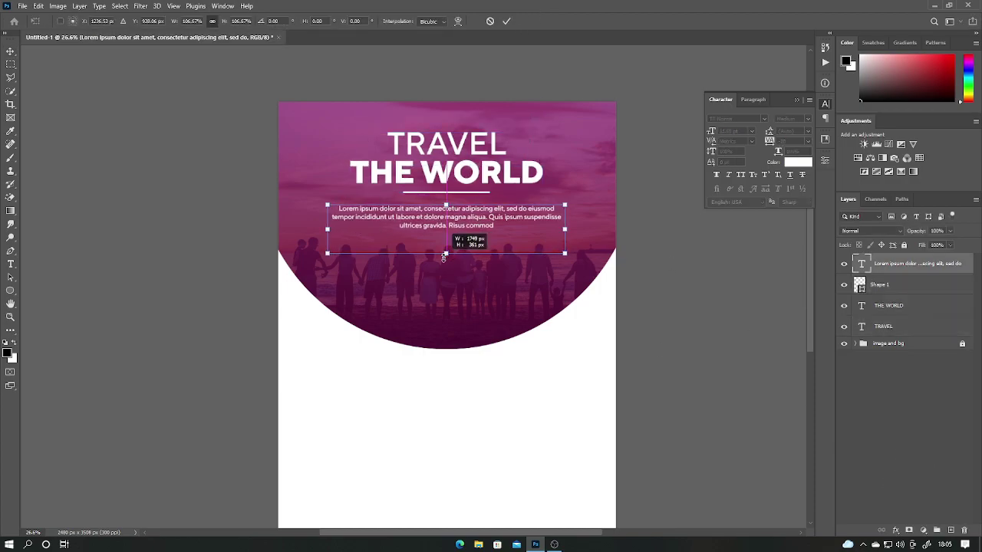
left_click(506, 20)
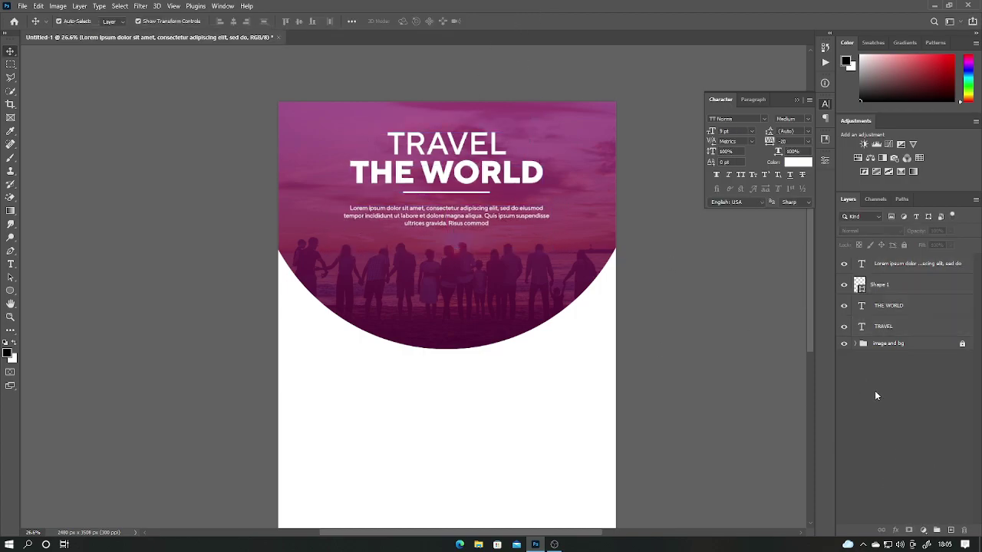
left_click(11, 291)
Step: Draw a circle below the header's left side with black fill and no outline
right_click(15, 291)
left_click(46, 300)
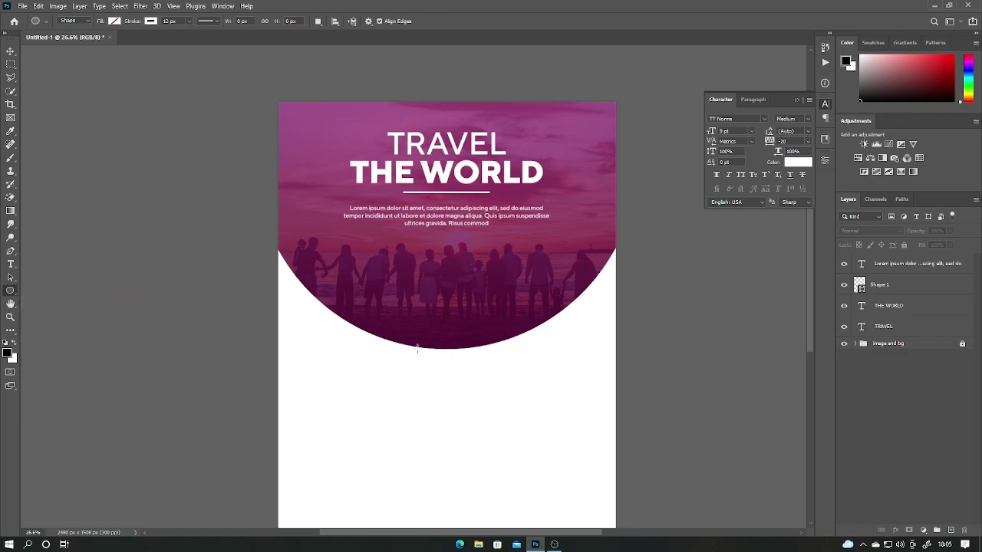
left_click_drag(334, 319, 469, 414)
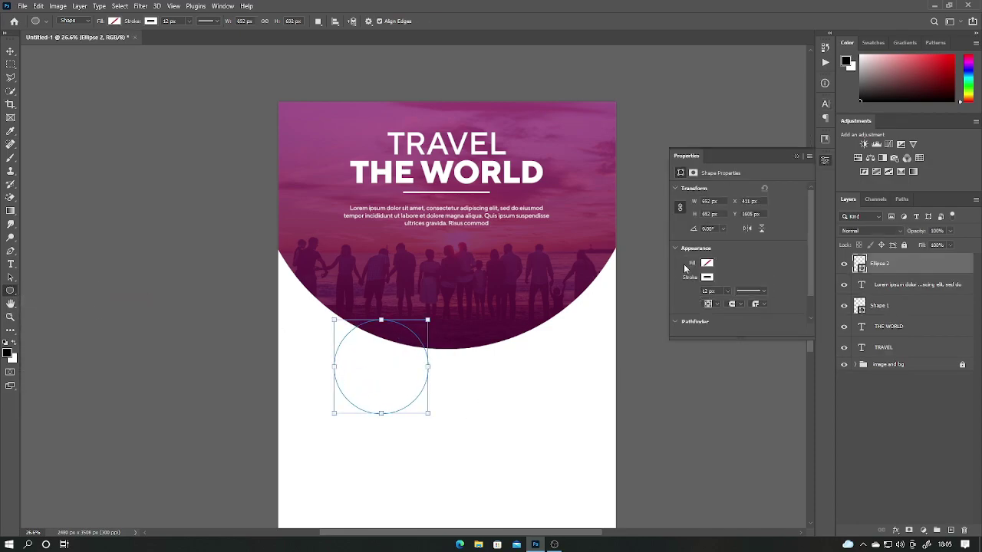
left_click(706, 278)
left_click(686, 299)
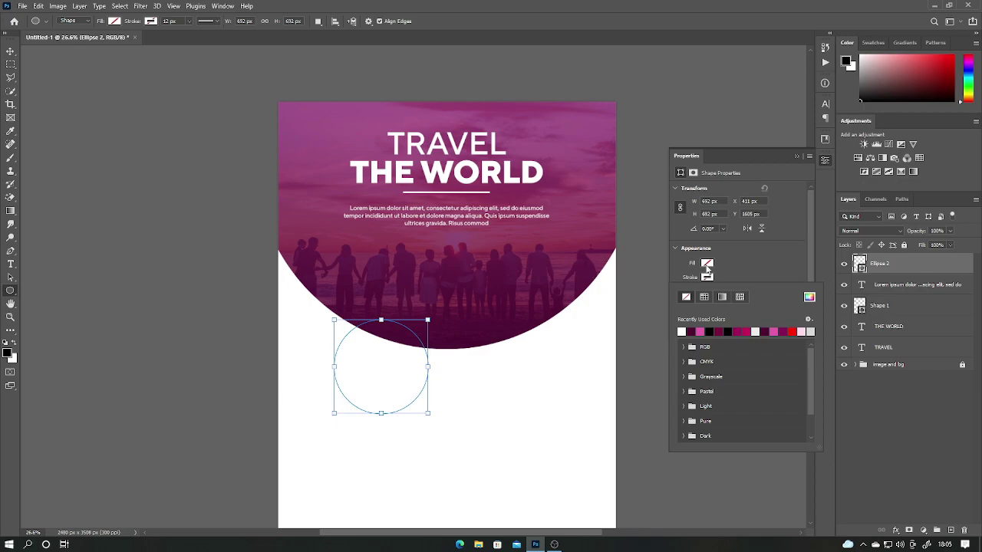
left_click(709, 316)
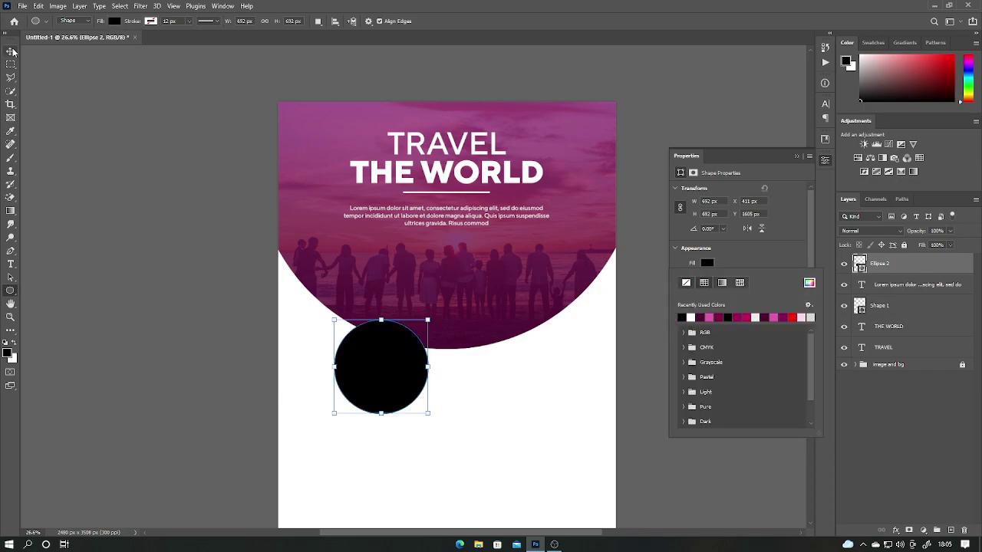
Step: Give the circle a white Stroke effect and nudge it up and left
left_click(12, 52)
left_click(797, 156)
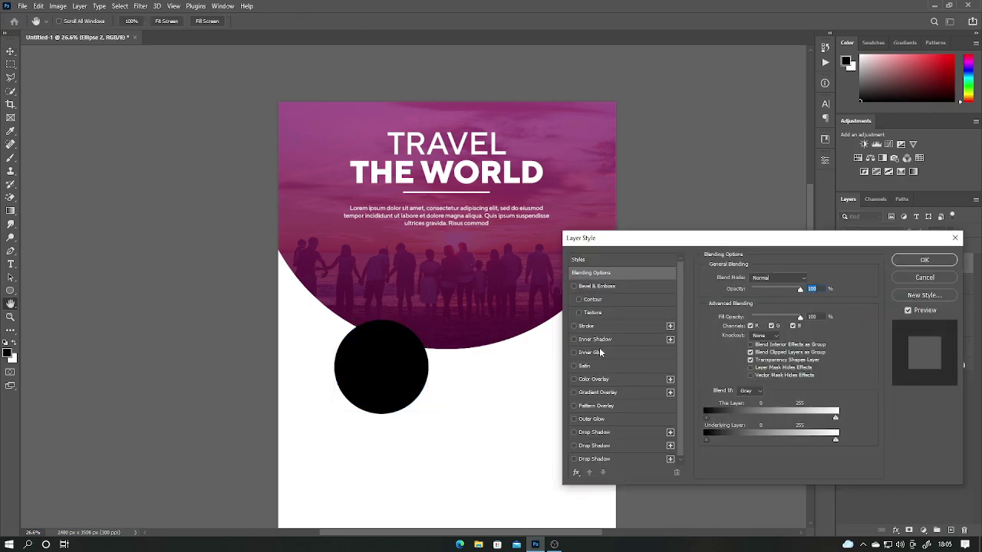
left_click(603, 327)
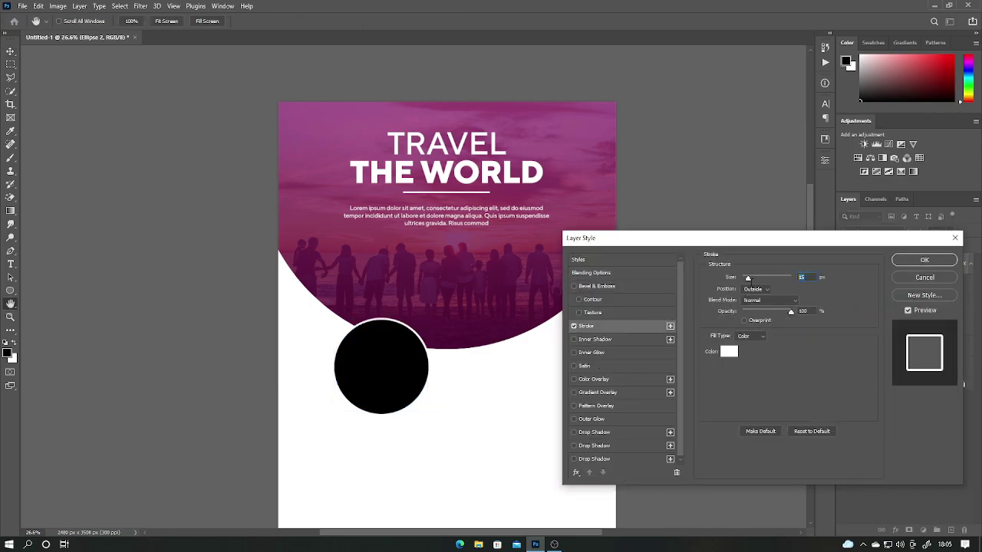
left_click(926, 261)
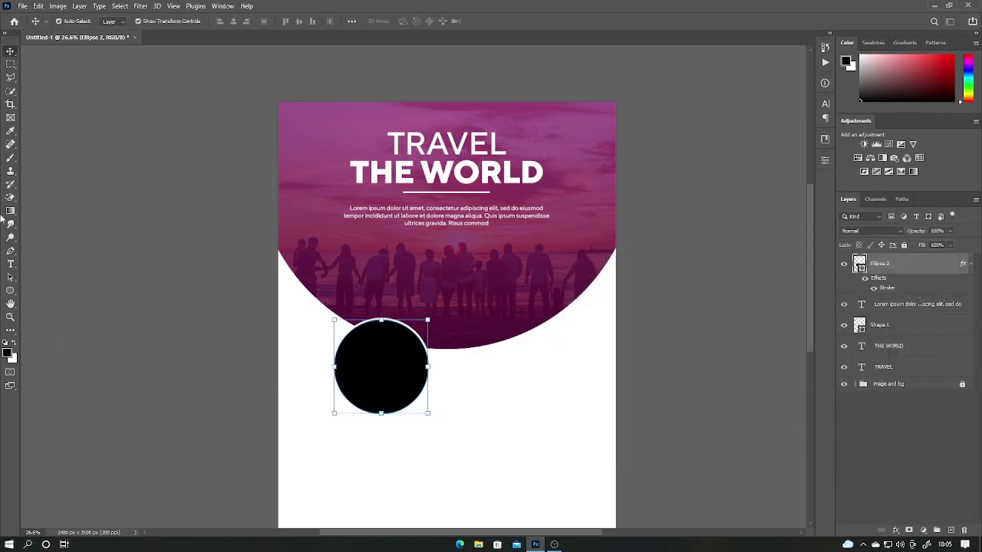
left_click_drag(377, 387, 365, 370)
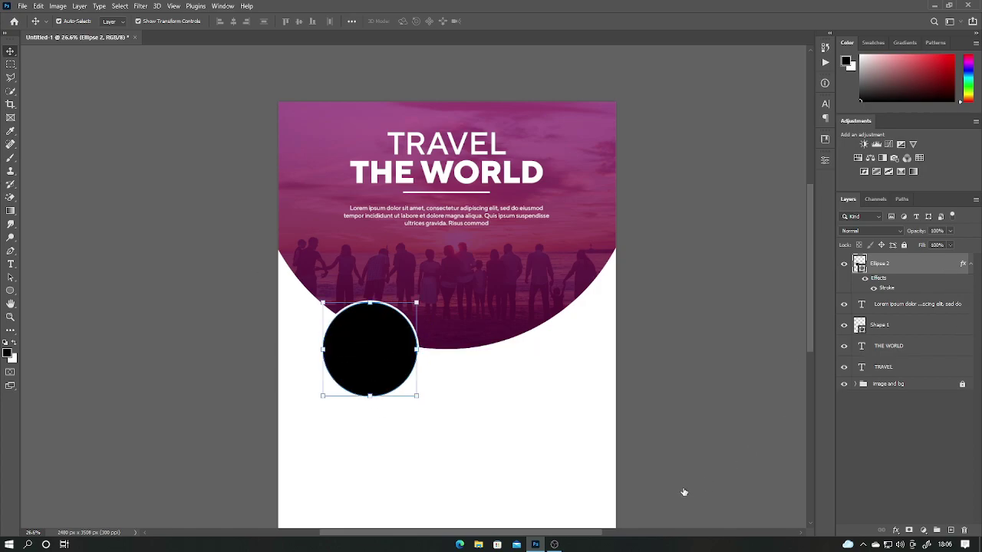
Step: Add a Drop Shadow with size 169 and 42% opacity to the circle
left_click(614, 458)
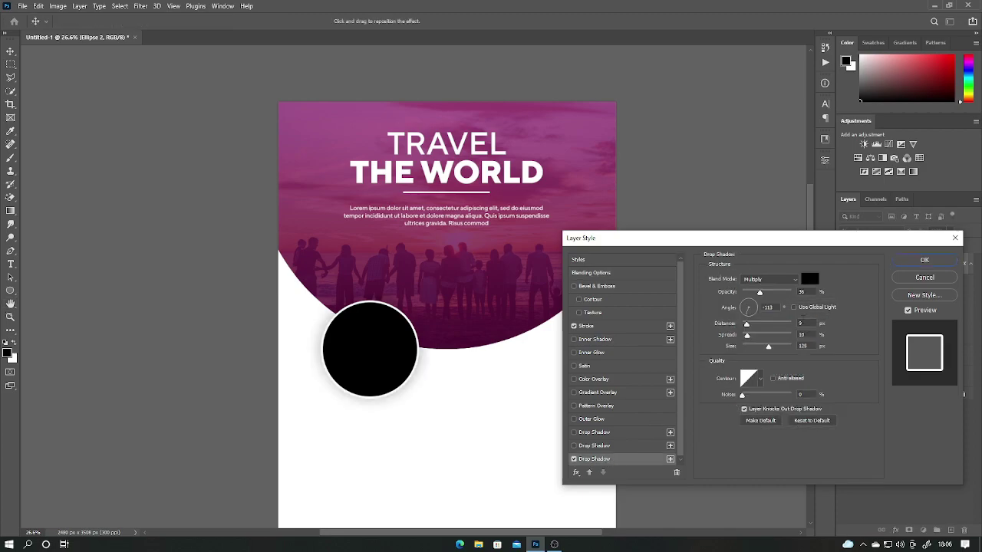
left_click_drag(769, 334, 774, 334)
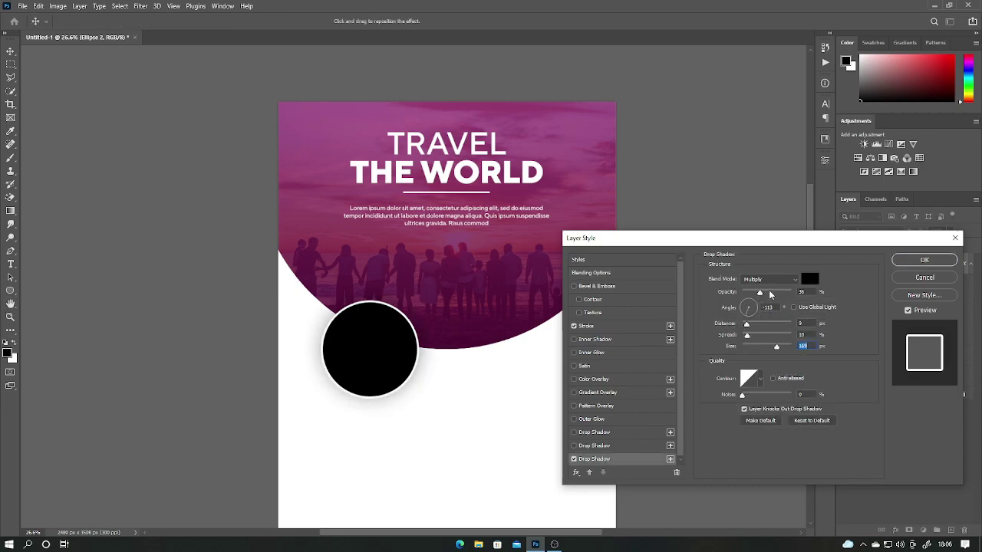
left_click_drag(760, 294, 769, 296)
left_click(936, 263)
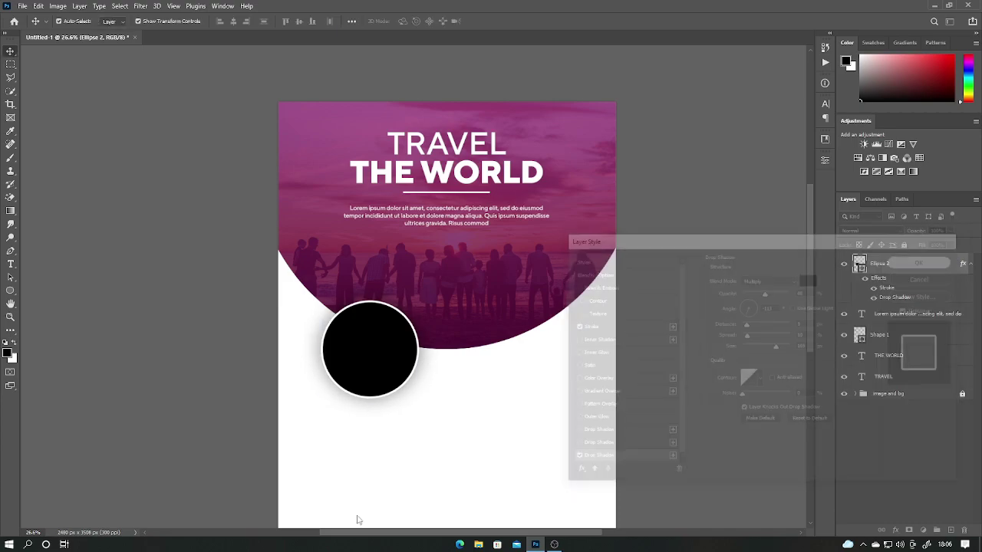
Step: Place the '1st' ruins photo and clip it into the duplicated circle
left_click(24, 6)
left_click(50, 218)
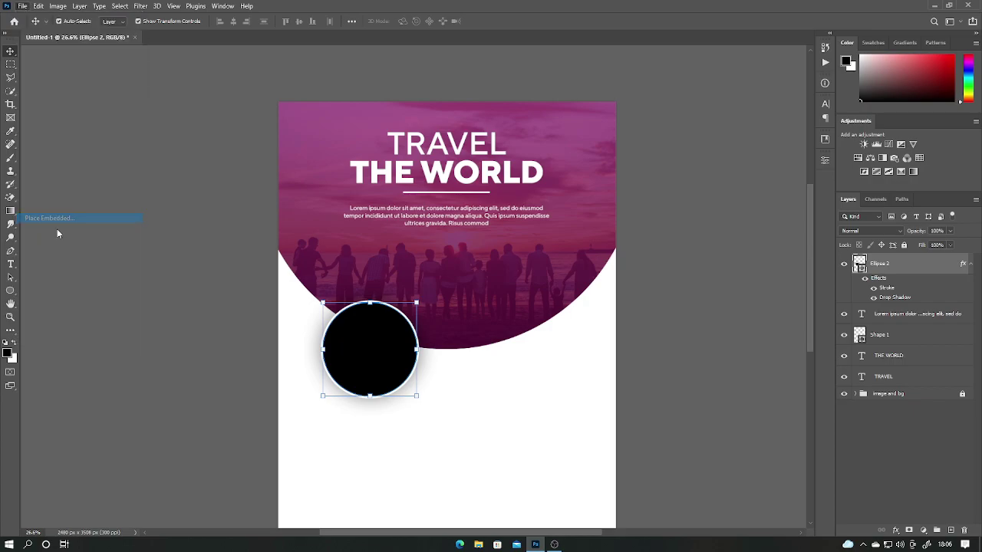
double_click(104, 110)
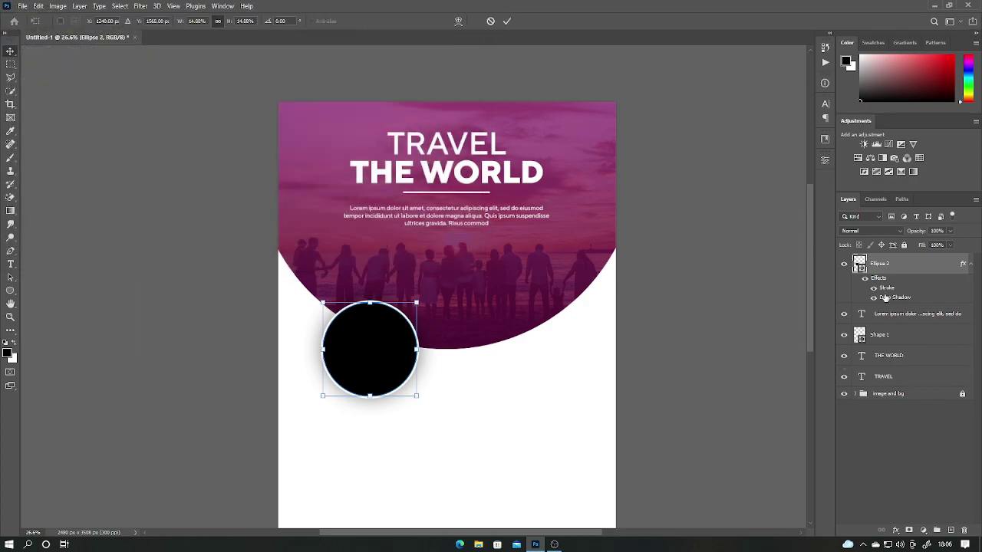
left_click_drag(905, 272, 905, 275)
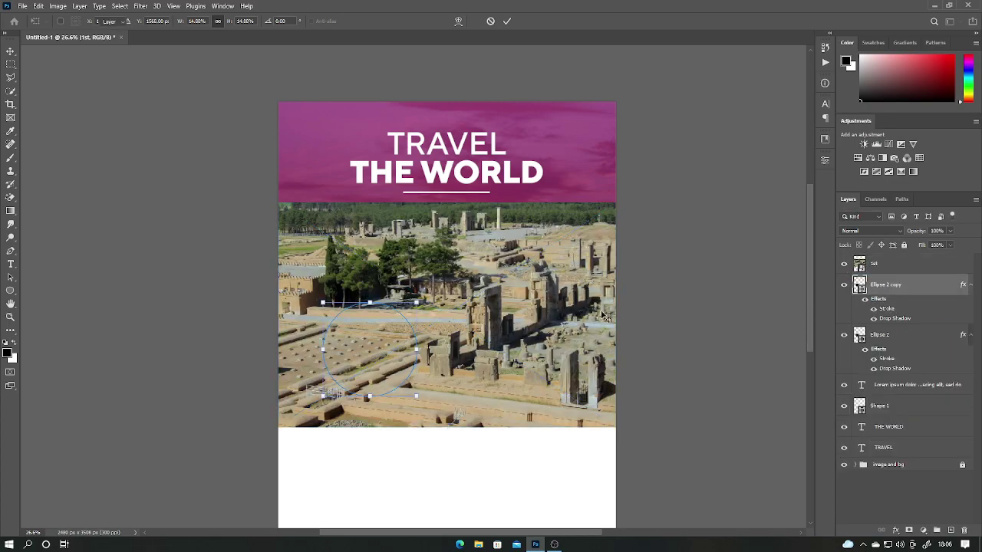
left_click(931, 512)
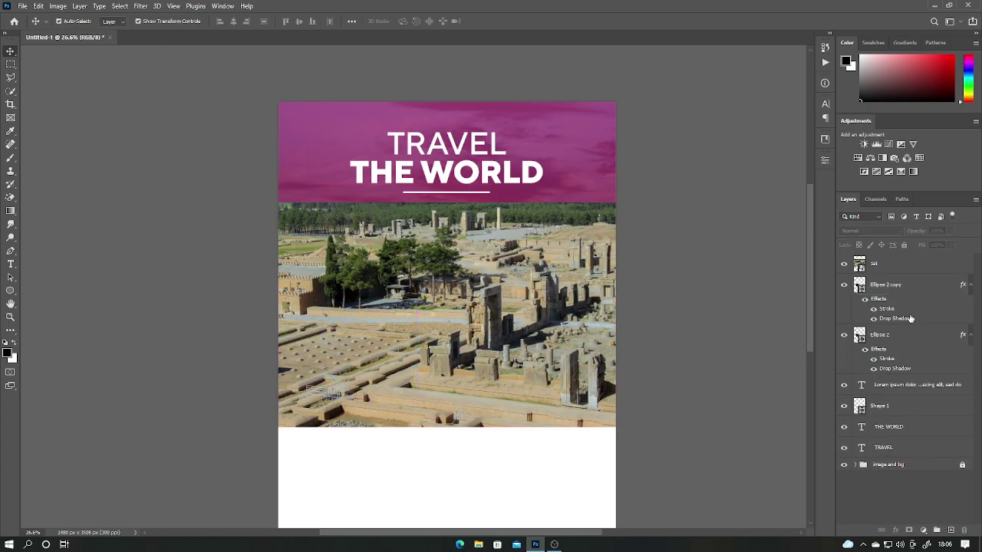
left_click(901, 274, "alt")
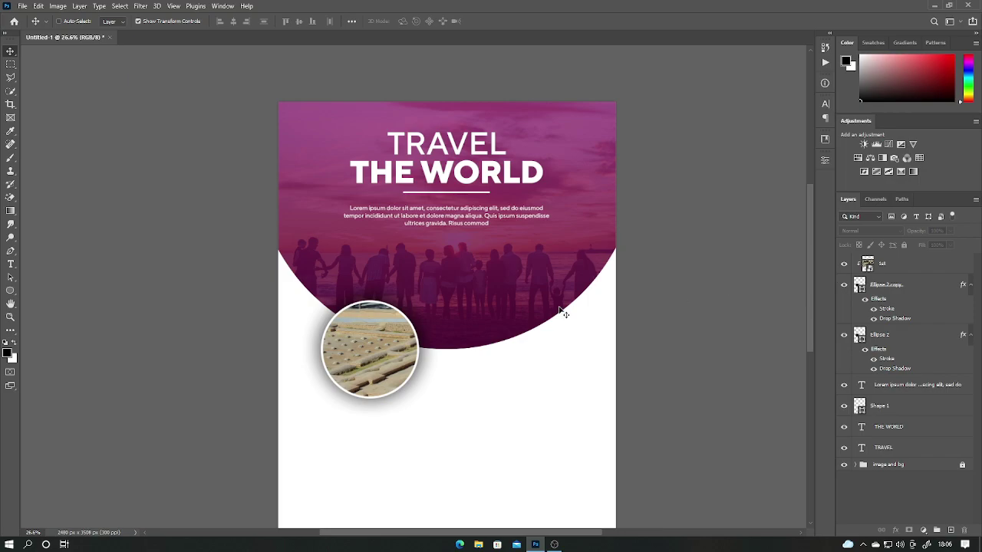
Step: Scale the ruins photo down so it fills the first circle
left_click(331, 339)
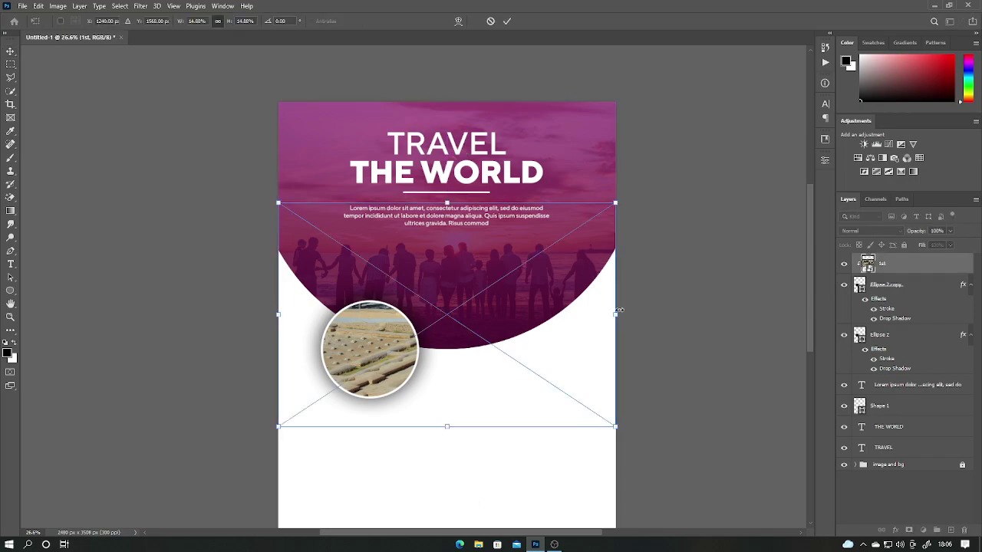
left_click_drag(536, 318, 397, 338)
left_click_drag(354, 393, 348, 384)
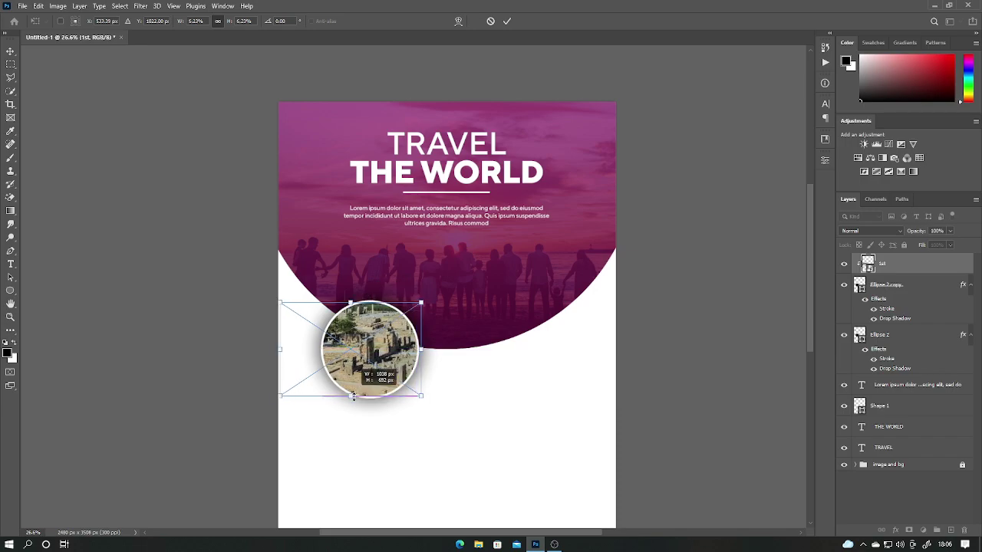
left_click(506, 21)
Step: Duplicate the circle as '2nd image circle' and move it beside and slightly below the first
right_click(894, 285)
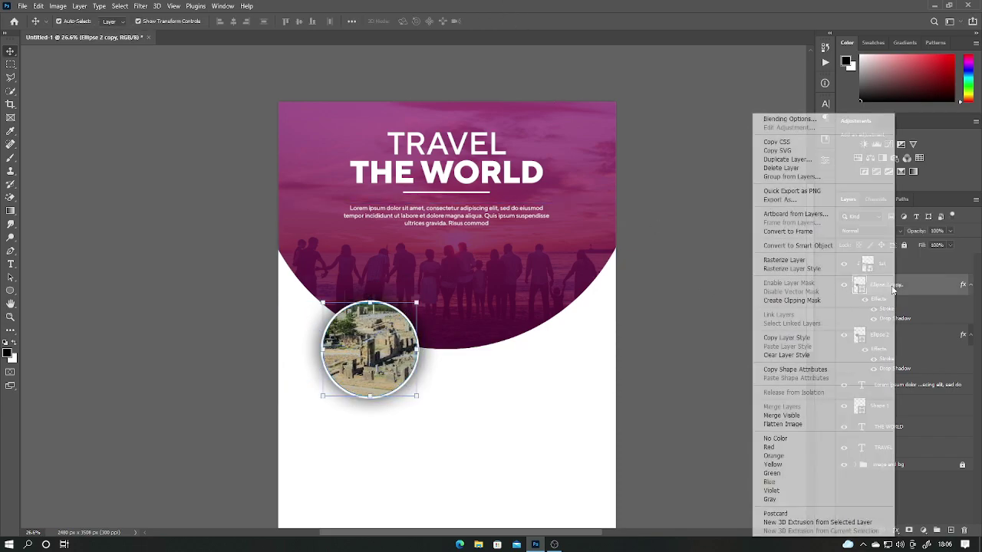
left_click(788, 159)
type("2nd image circ")
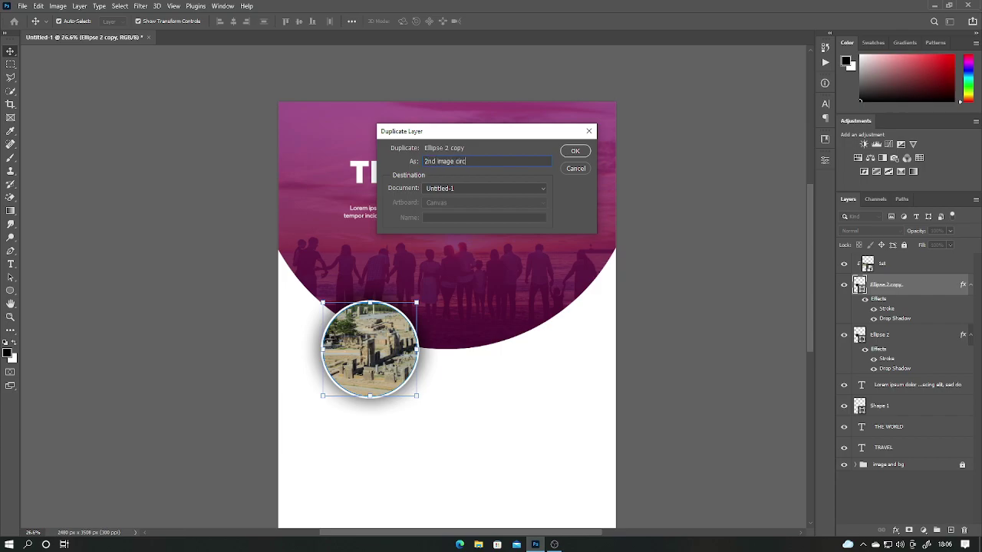
type("le")
key("Return")
left_click_drag(897, 264, 907, 316)
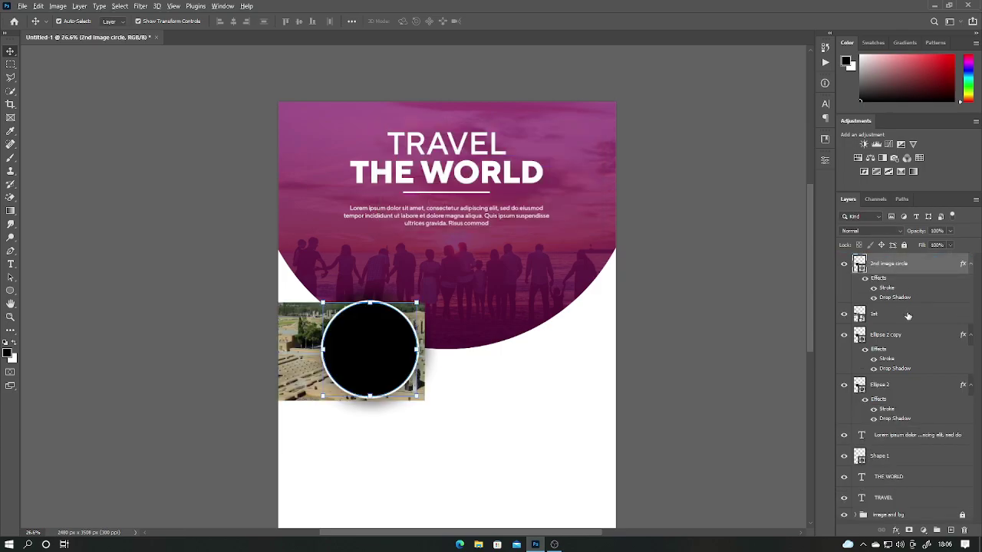
left_click_drag(376, 367, 462, 380)
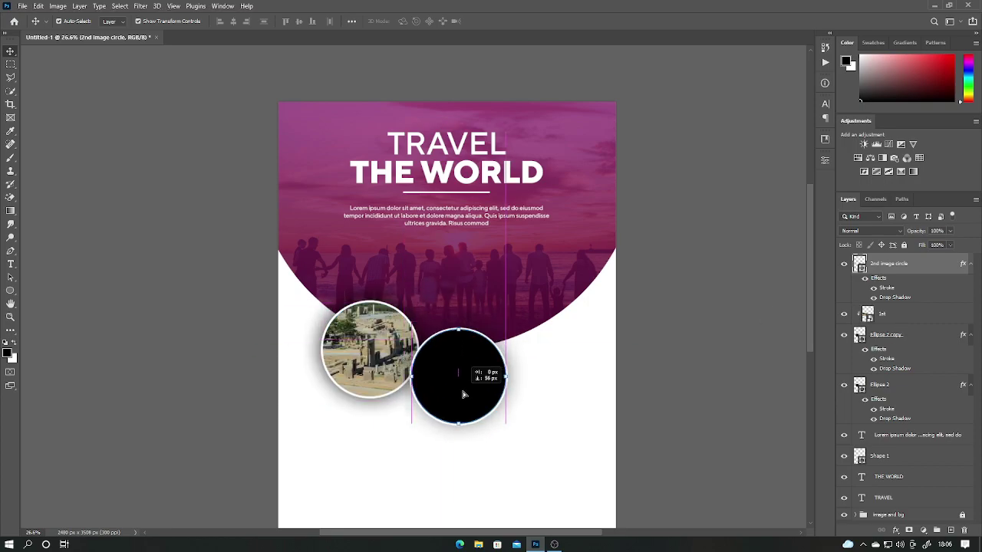
left_click_drag(462, 380, 458, 388)
left_click(22, 5)
Step: Place the '2nd' Eiffel Tower photo, clip it to the second circle and scale it to fill
left_click(61, 220)
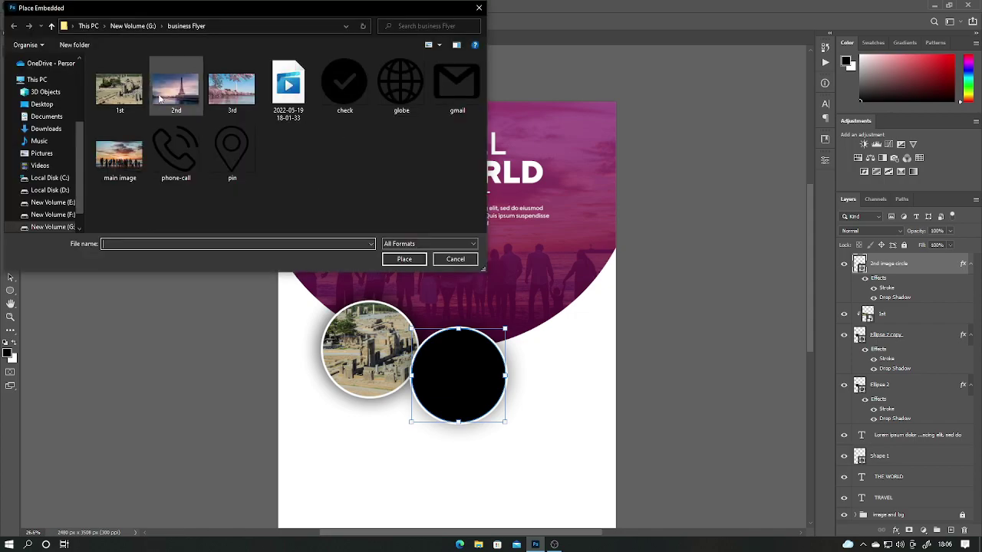
key("Return")
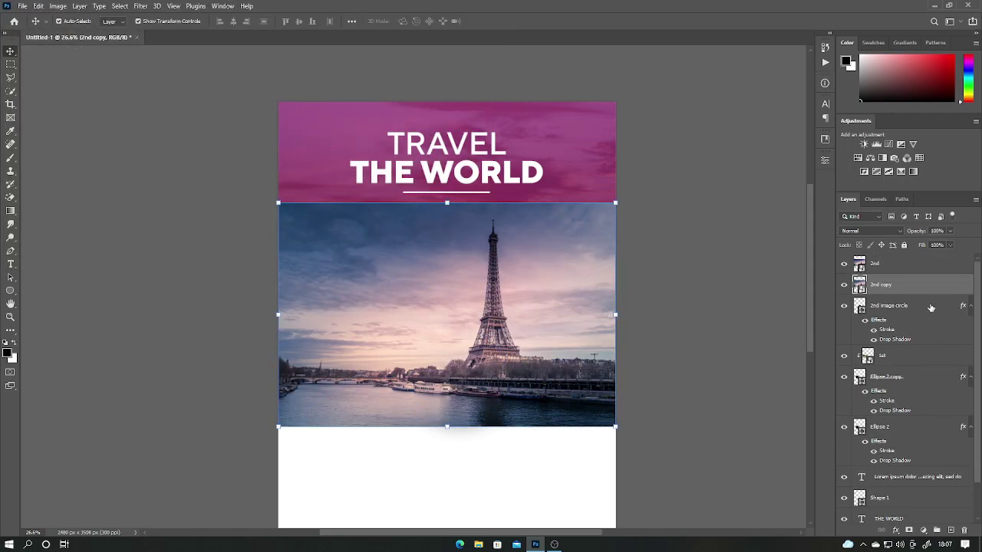
left_click(905, 273, "alt")
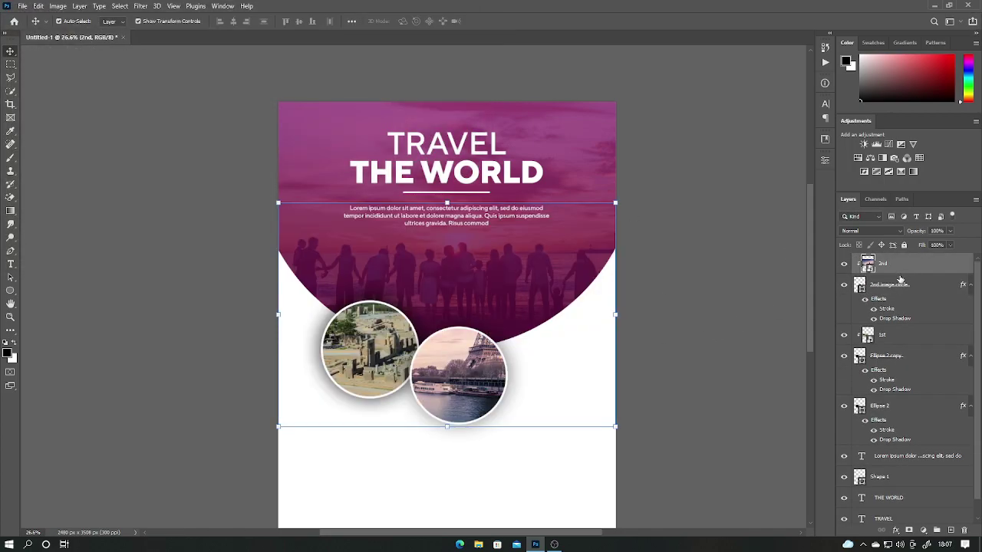
key("ctrl+t")
left_click_drag(615, 426, 373, 340)
left_click_drag(326, 311, 468, 391)
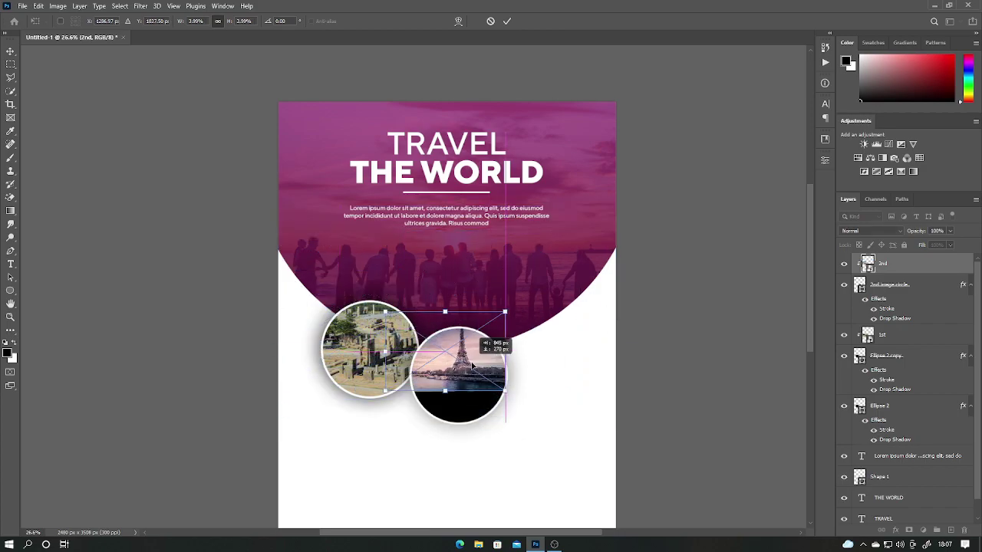
left_click_drag(447, 340, 452, 328)
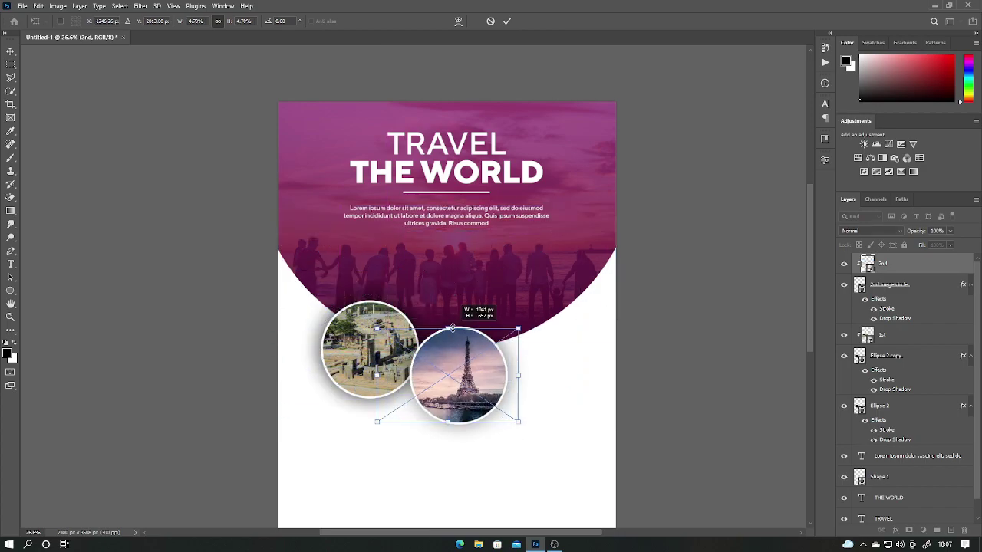
left_click(505, 18)
Step: Duplicate the second circle as '3rd image circle' and keep the Eiffel photo clipped
right_click(920, 285)
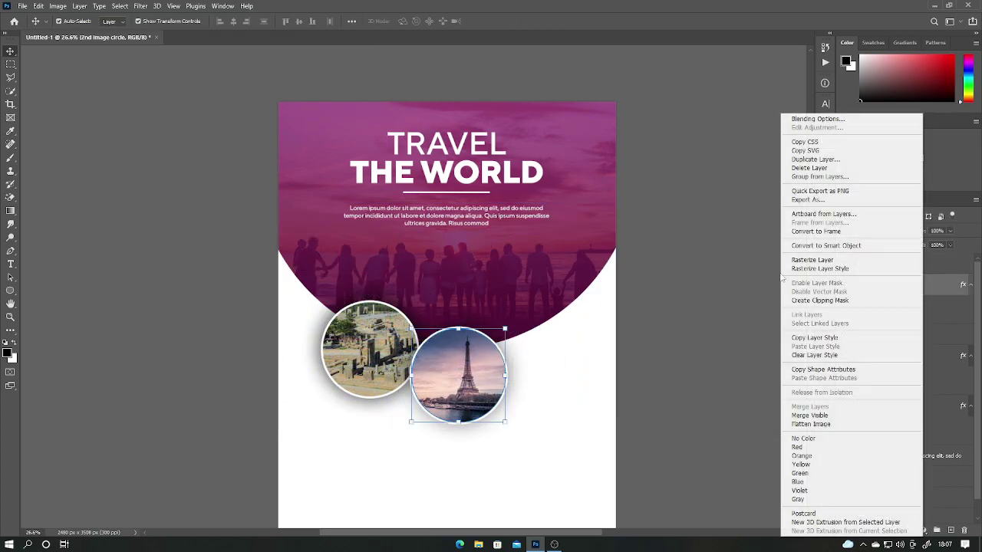
left_click(819, 161)
type("3rd image circle")
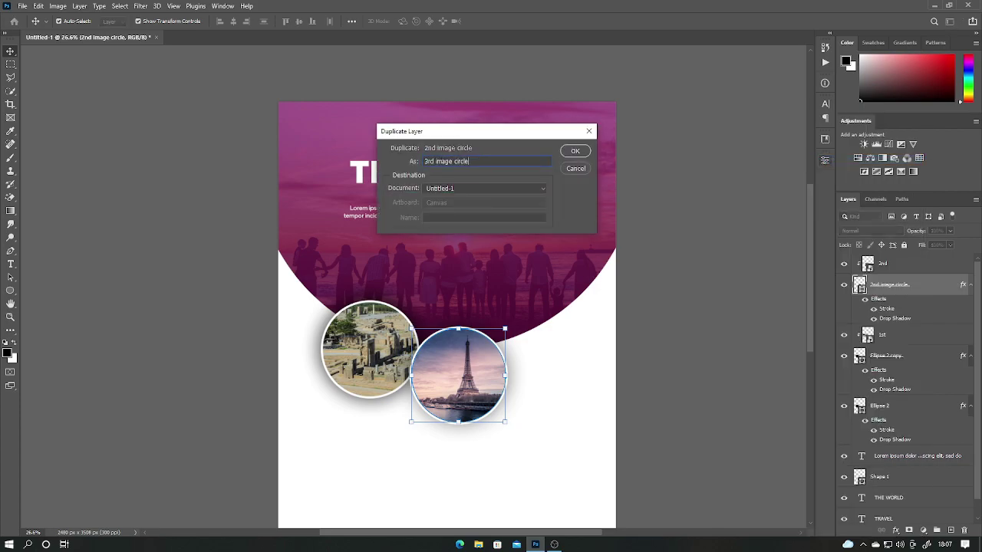
key("Return")
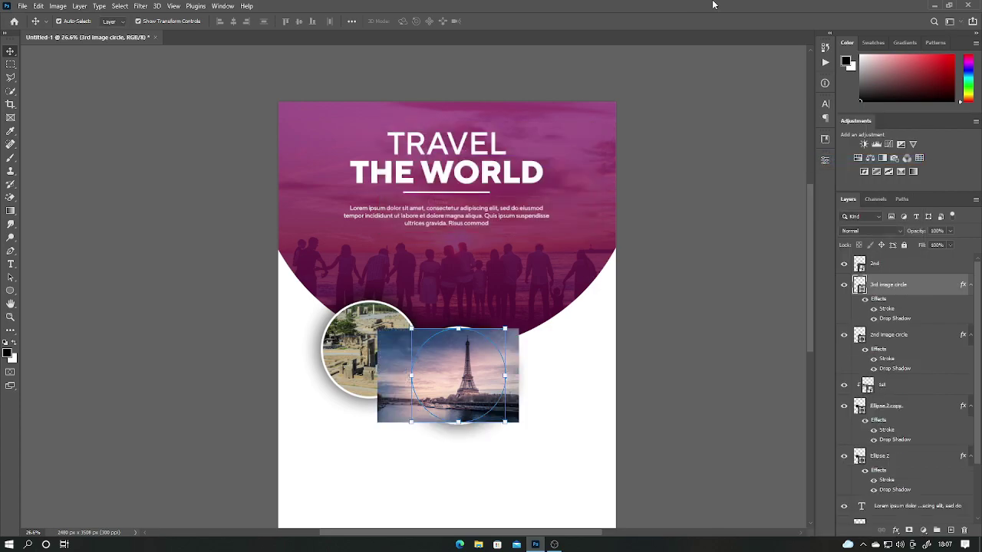
left_click_drag(905, 244, 906, 301)
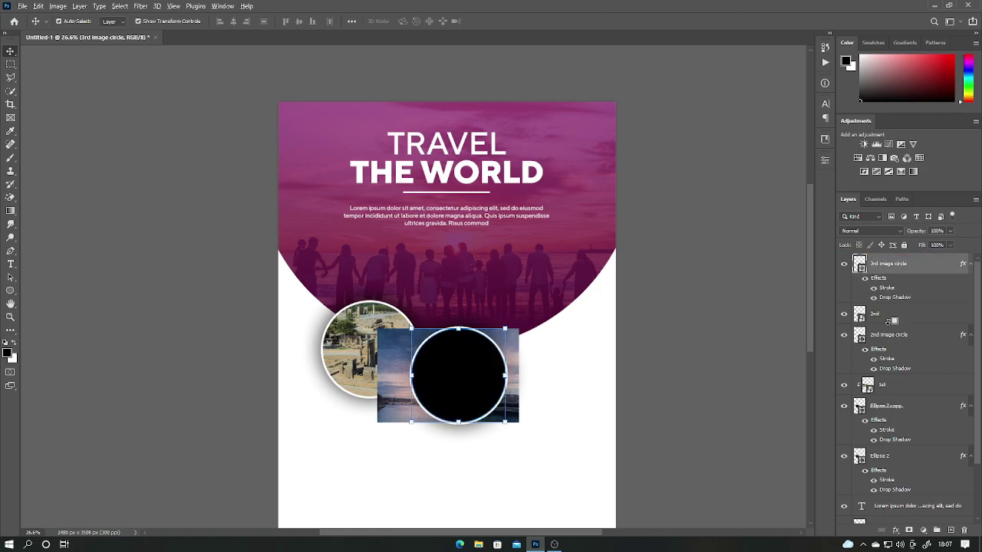
left_click(890, 321, "alt")
Step: Move the third circle to the right, level with the first circle
key("ctrl+t")
left_click_drag(468, 393, 524, 358)
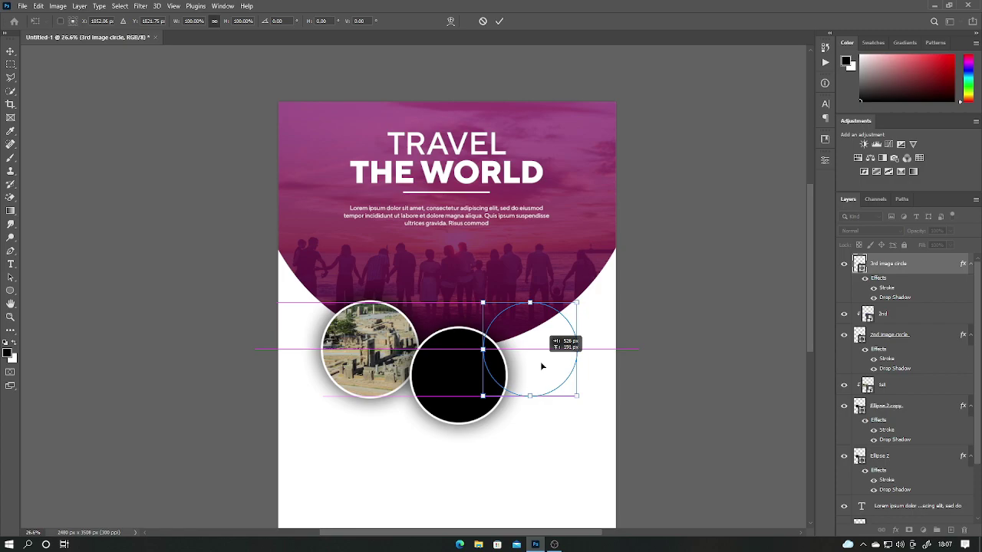
mouse_move(536, 355)
left_mouse_down()
mouse_move(541, 362)
mouse_move(557, 345)
left_mouse_up()
left_click(500, 21)
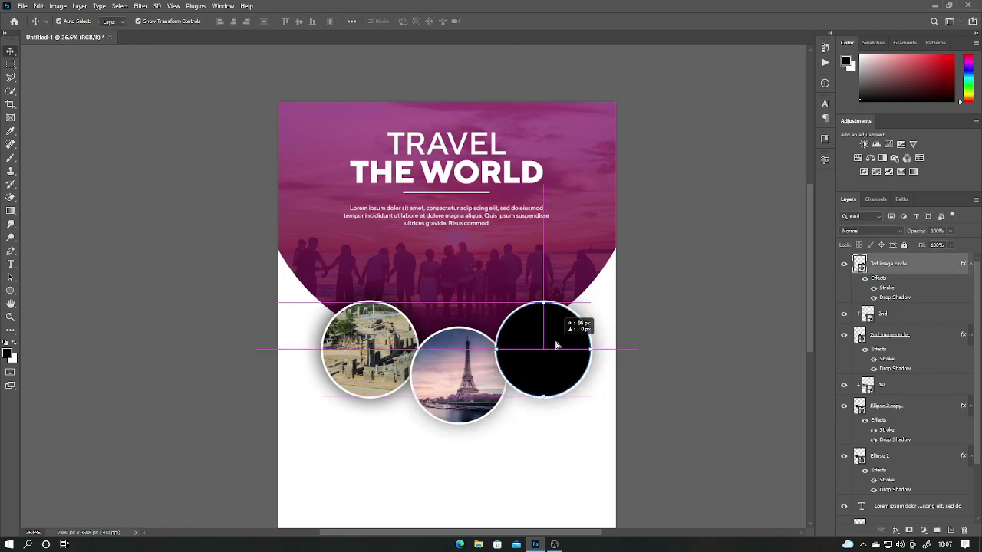
left_click(22, 5)
Step: Place the '3rd' cherry-blossom photo, shrunk and positioned over the right circle
left_click(46, 229)
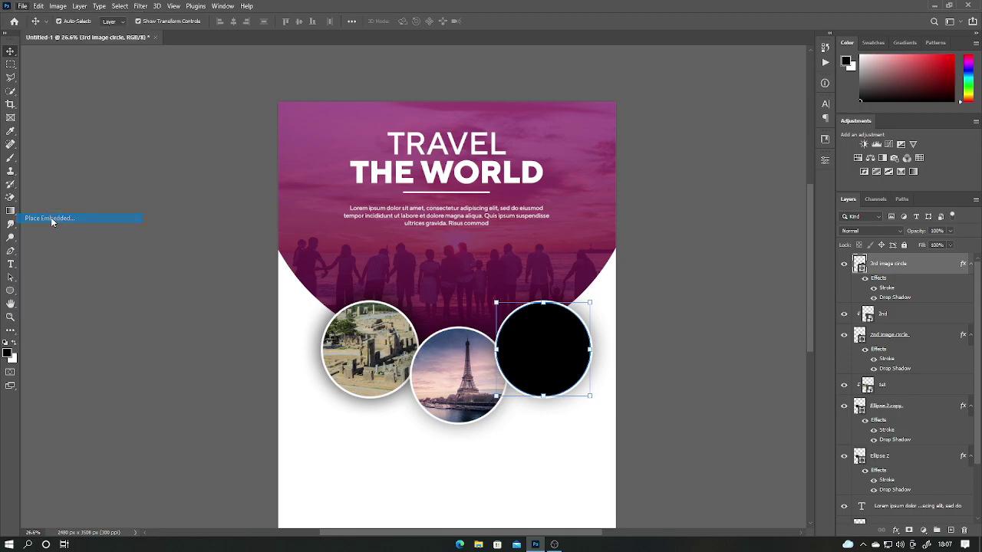
double_click(232, 89)
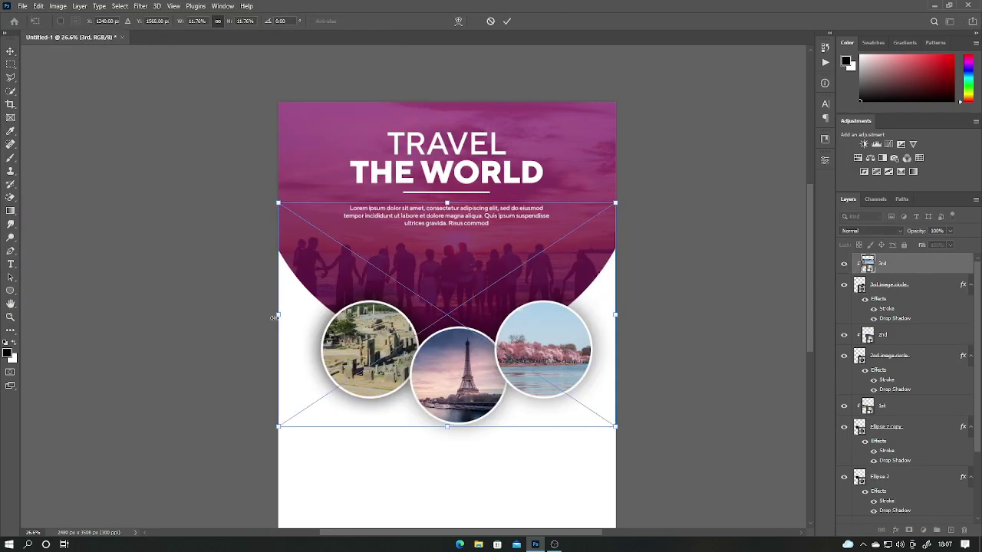
left_click_drag(276, 316, 487, 341)
left_click_drag(537, 322, 521, 354)
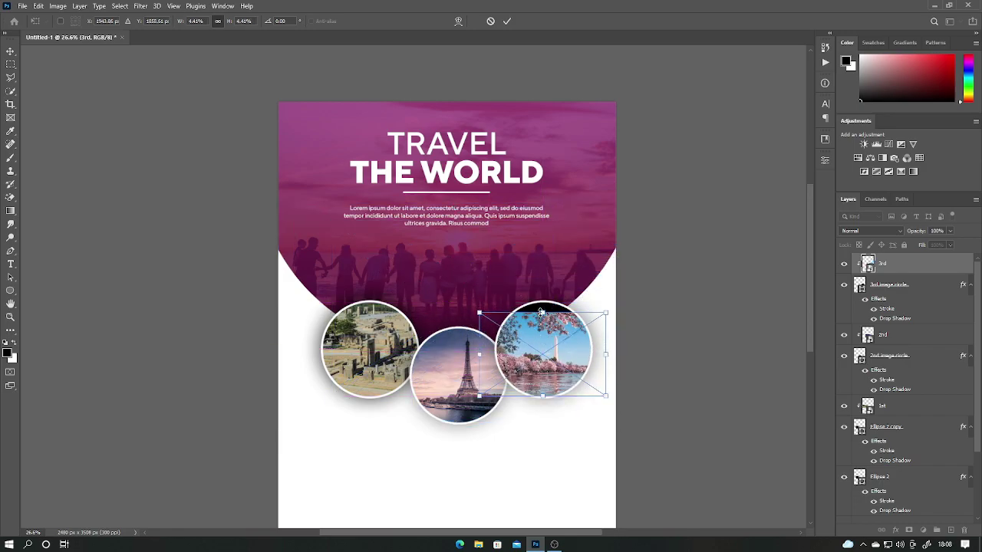
left_click(506, 20)
Step: Nudge the third circle and its photo slightly down and right together
left_click(877, 288, "shift")
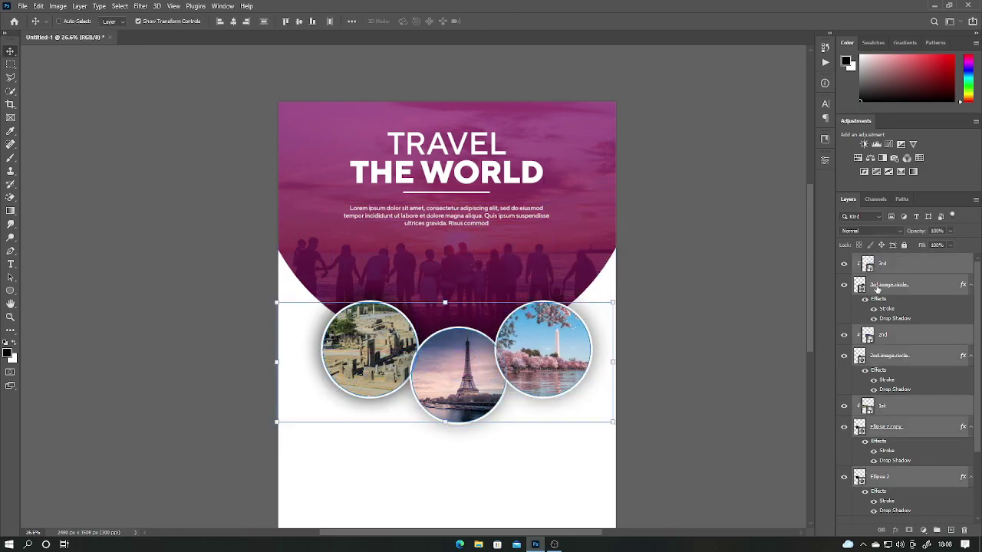
left_click(882, 263)
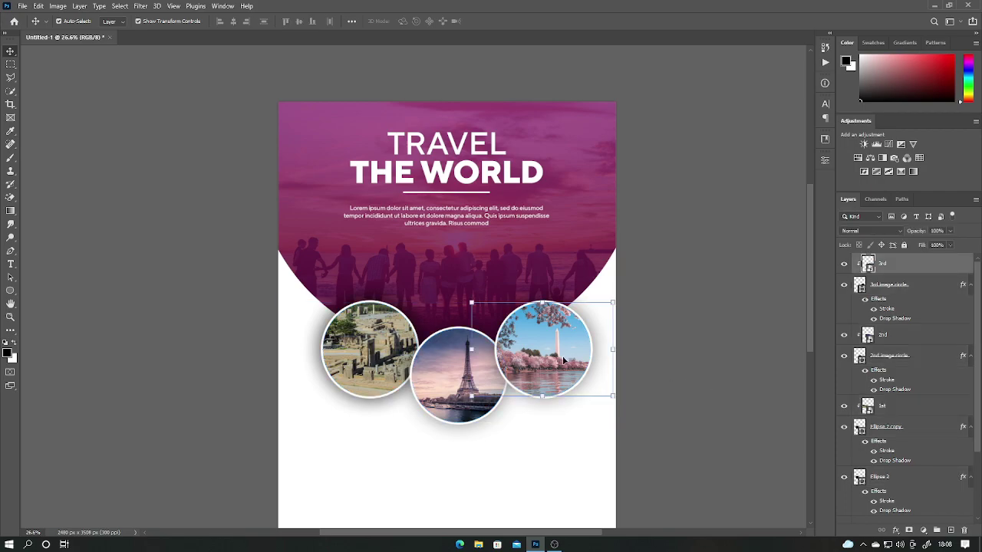
left_click(888, 285, "shift")
key("ctrl+t")
left_click_drag(566, 352, 572, 354)
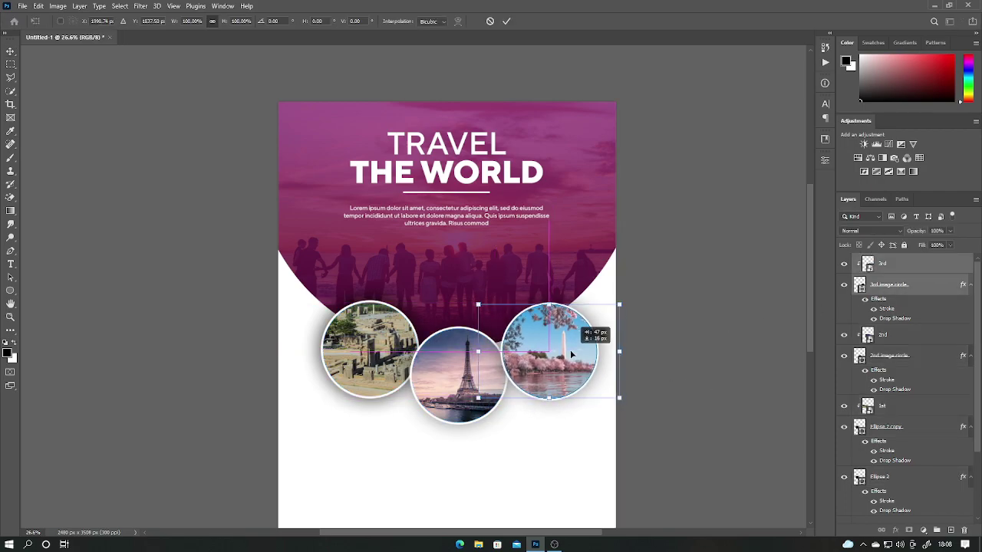
key("Return")
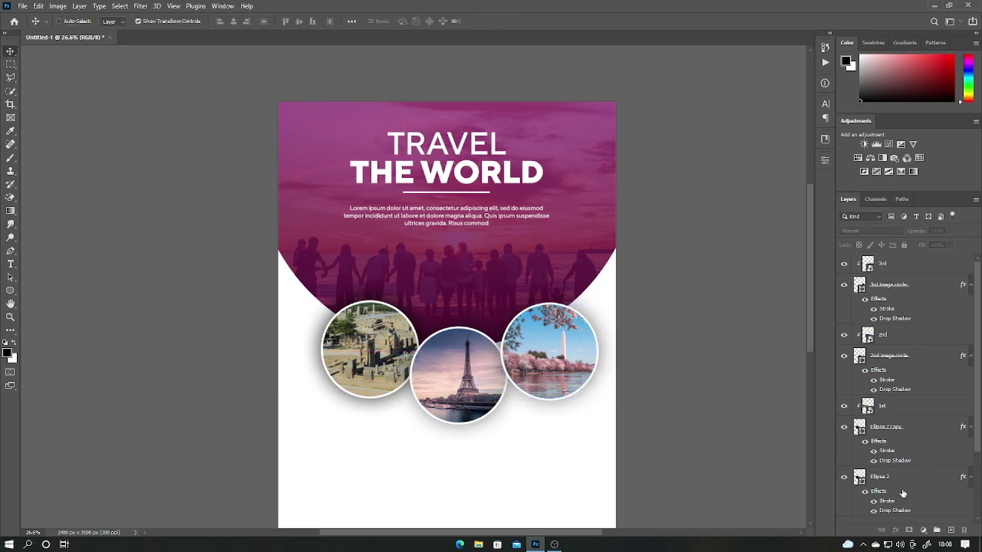
left_click(890, 480, "shift")
Step: Group the circle layers and centre the group horizontally on the page
key("ctrl+g")
key("ctrl+t")
left_click_drag(451, 392, 444, 392)
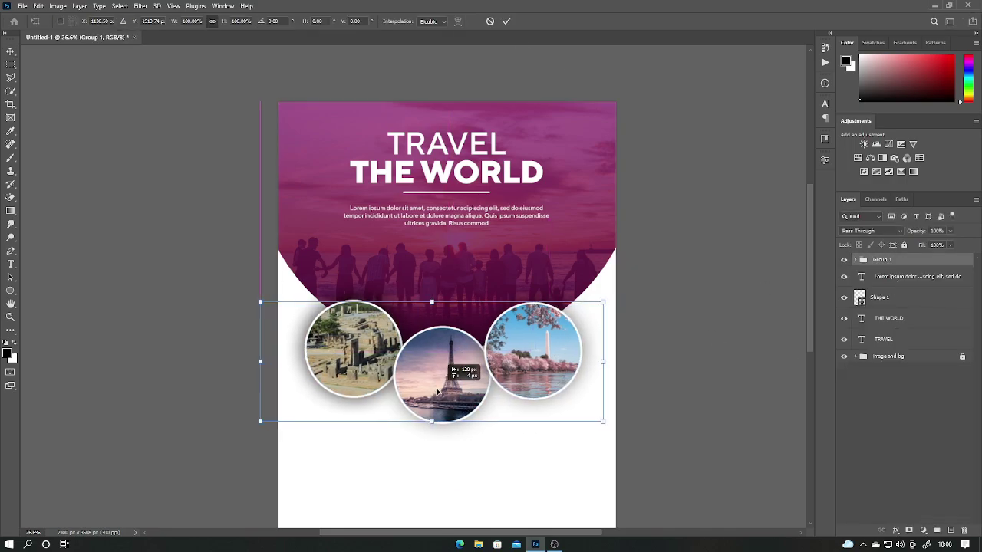
left_click(506, 21)
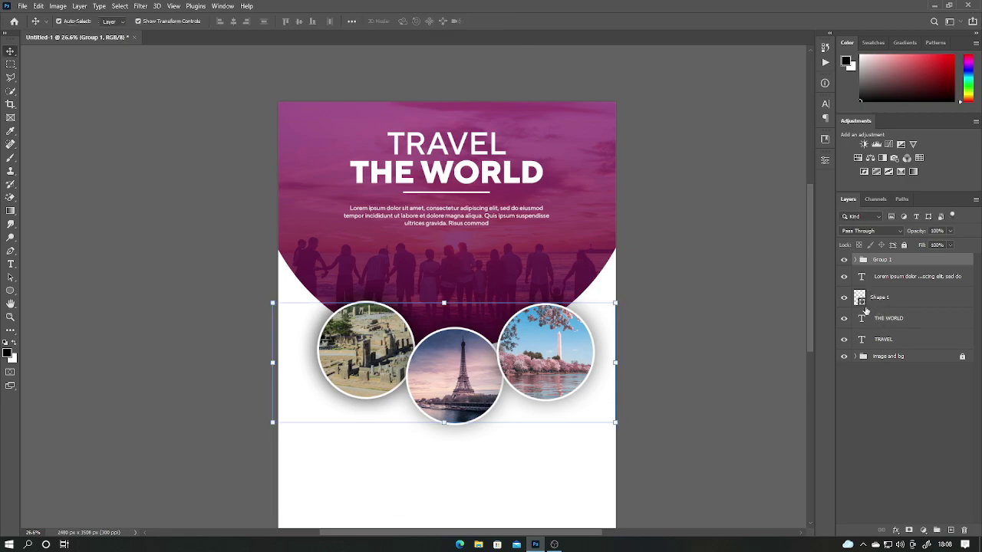
left_click(233, 20)
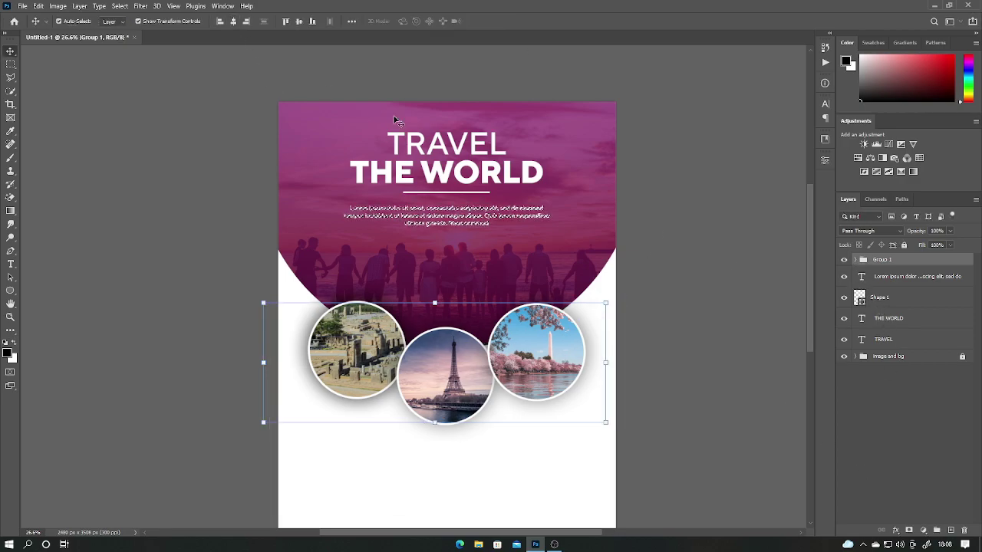
left_click(881, 417)
Step: Distribute the three photo circles evenly across the page
left_click(864, 259)
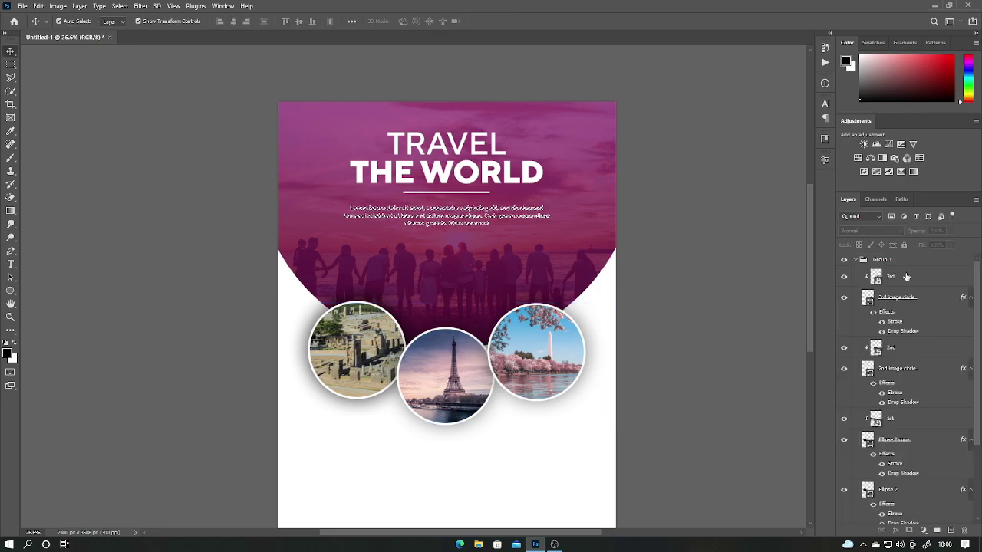
left_click(890, 276)
left_click(898, 491, "shift")
scroll(944, 430, "down", 2)
scroll(966, 461, "down", 1)
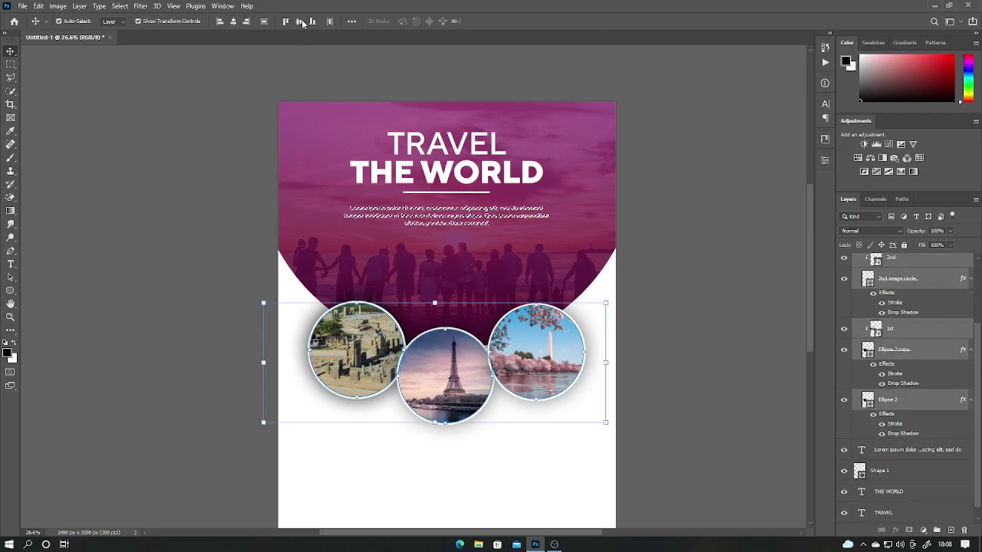
left_click(327, 21)
left_click(767, 151)
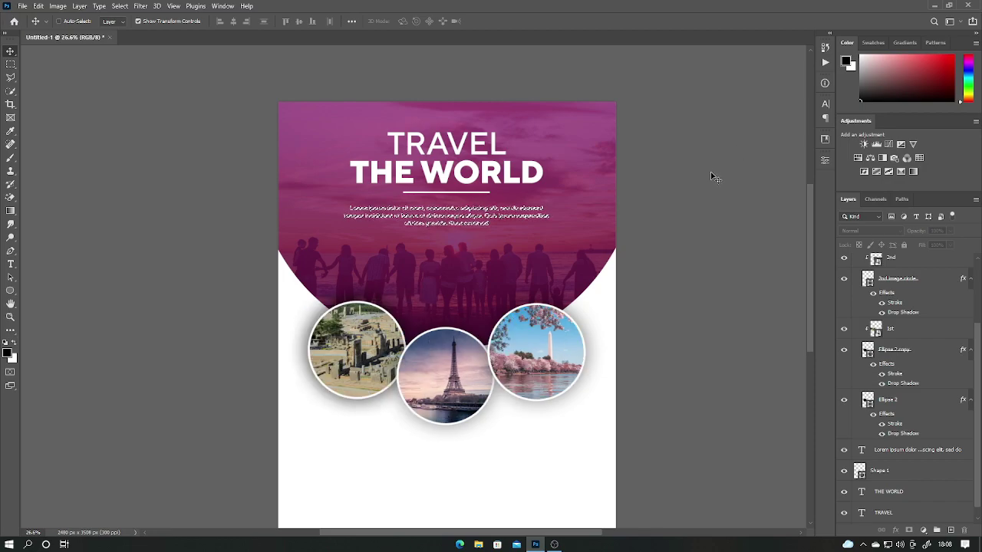
Step: Group the circle image layers and name the group 'circle image'
scroll(587, 395, "down", 1)
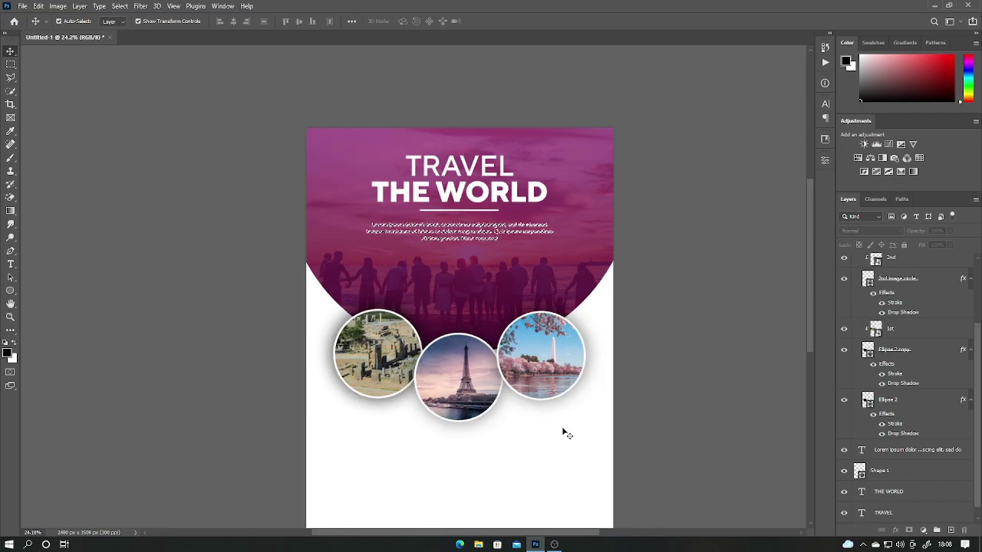
key("t")
left_click(888, 400, "shift")
key("ctrl+g")
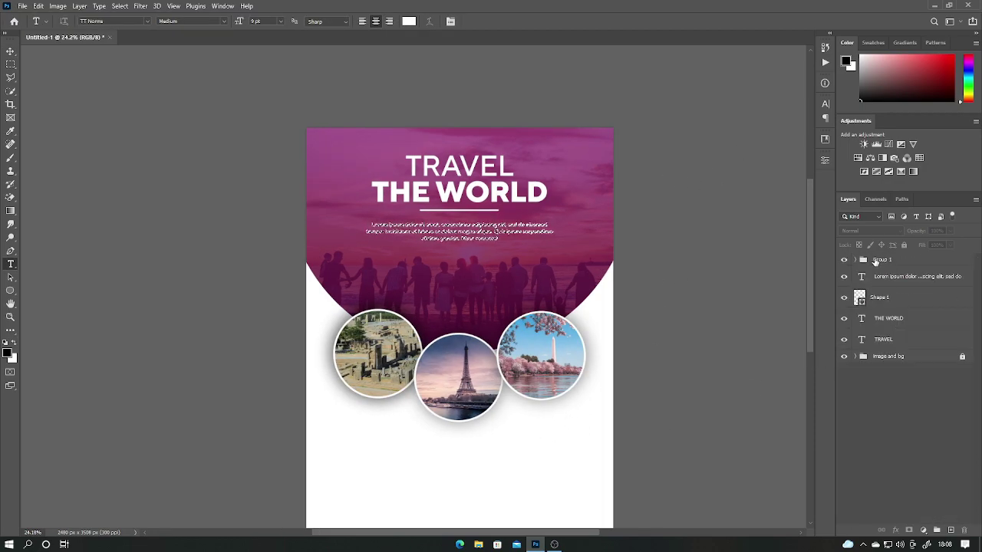
double_click(882, 259)
type("circle im")
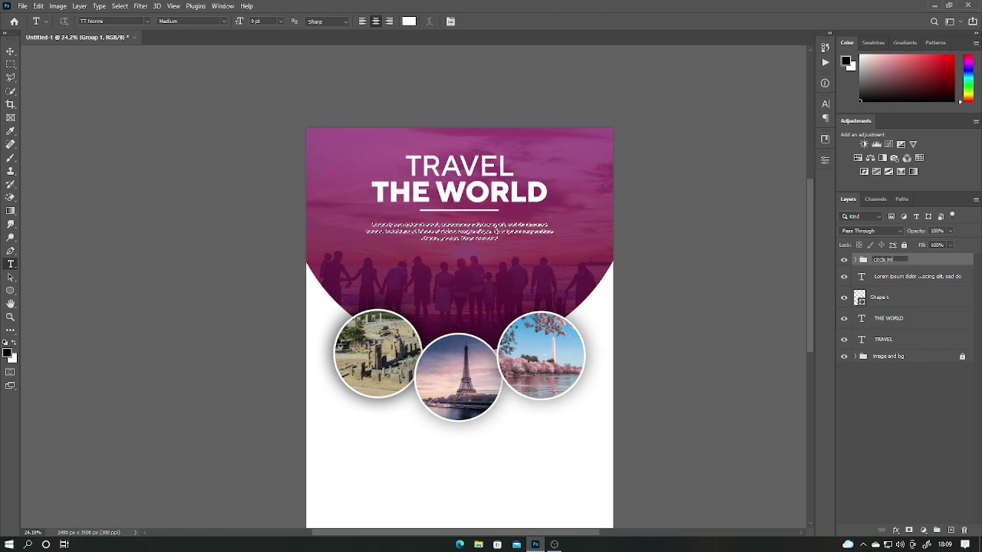
type("age")
key("Return")
left_click(885, 470)
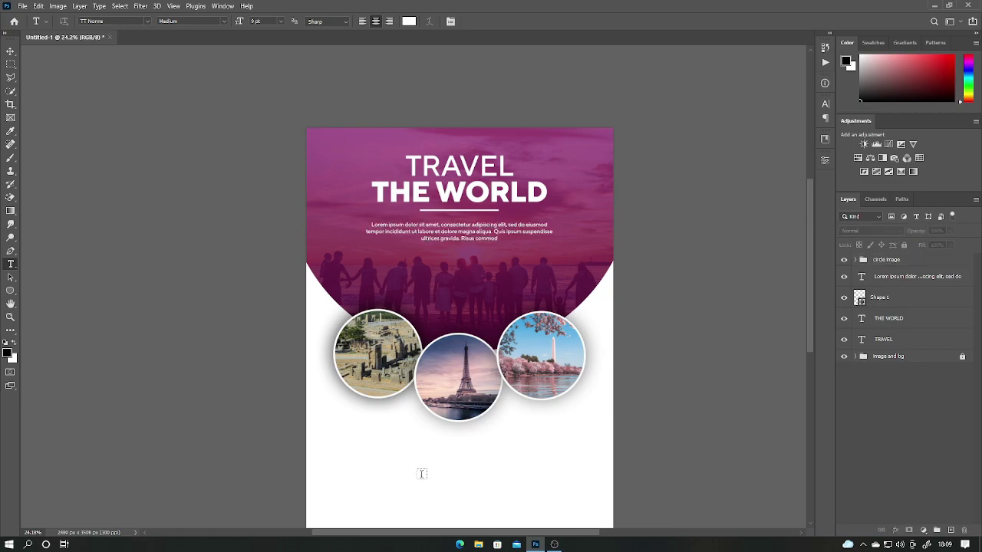
Step: Add black START FROM text below the circles, enlarged to about 187%
left_click(363, 460)
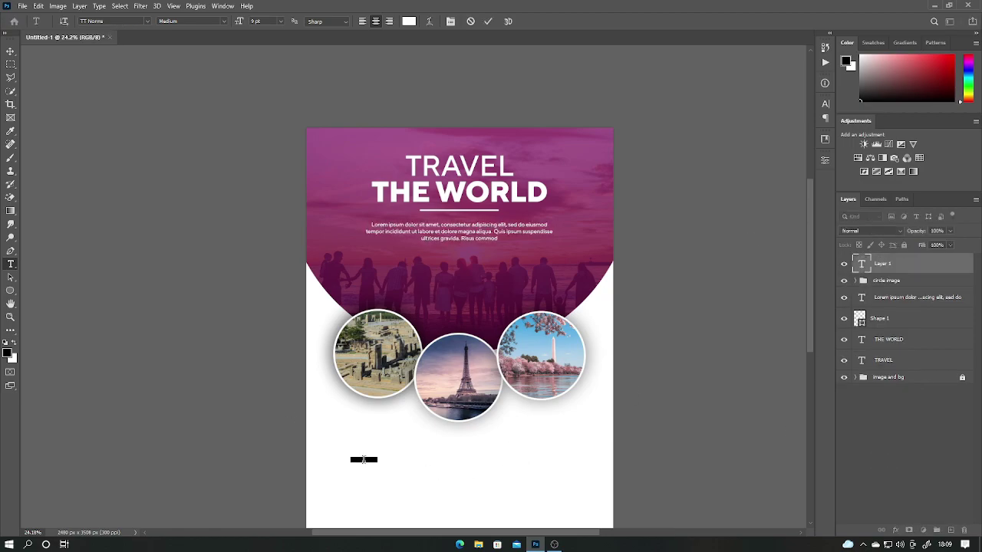
left_click(471, 21)
scroll(439, 350, "down", 2)
scroll(440, 350, "up", 1)
left_click(355, 340)
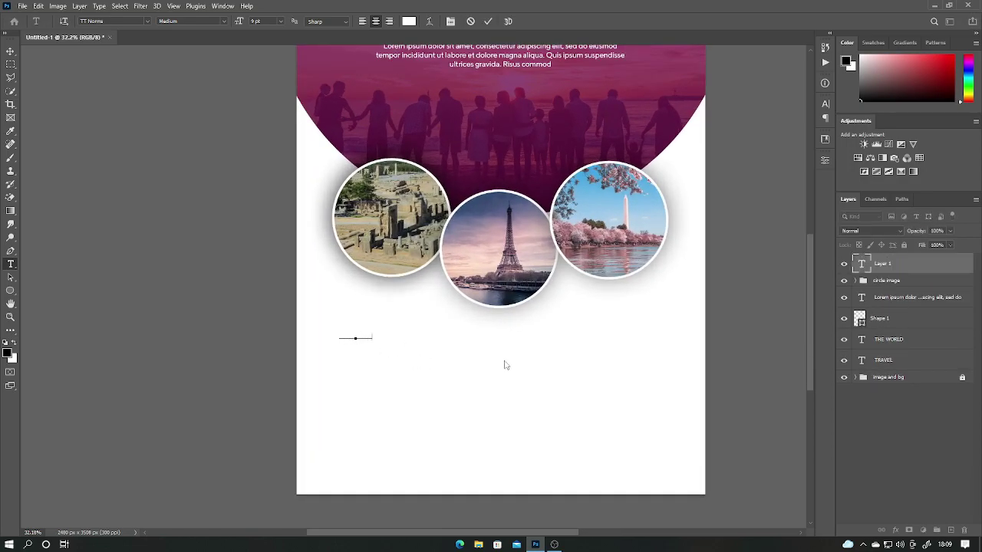
left_click(408, 21)
left_click(668, 431)
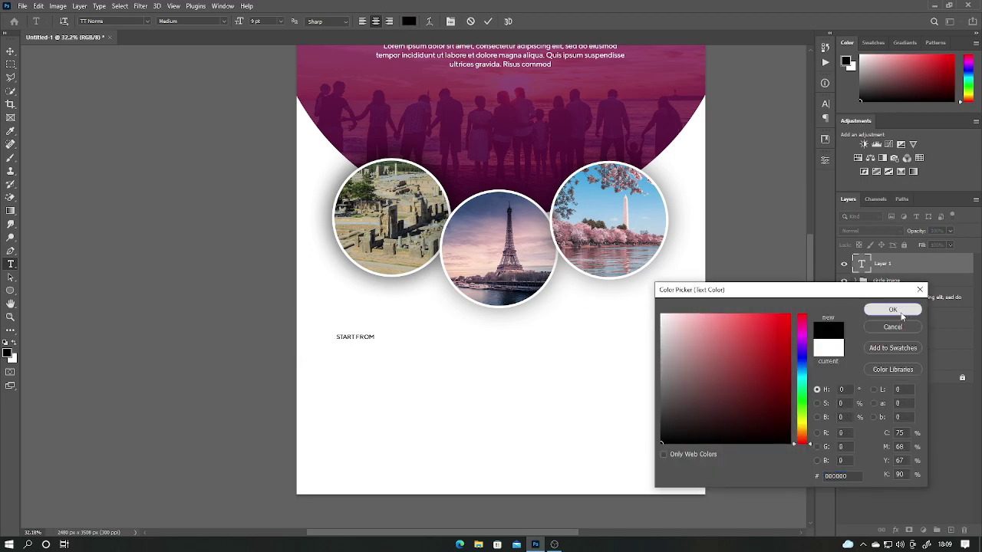
left_click(893, 312)
left_click(488, 22)
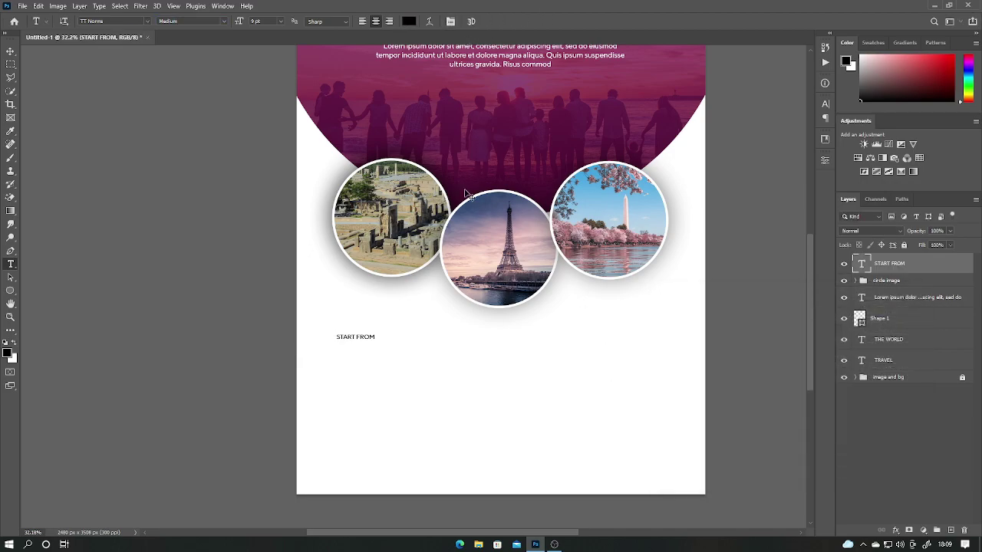
key("ctrl+t")
mouse_move(375, 337)
left_mouse_down()
mouse_move(410, 337)
mouse_move(387, 328)
mouse_move(388, 353)
left_mouse_up()
key("Return")
Step: Replace the copied label's text with $ 499 in ExtraBold
triple_click(388, 354)
type("$ 499")
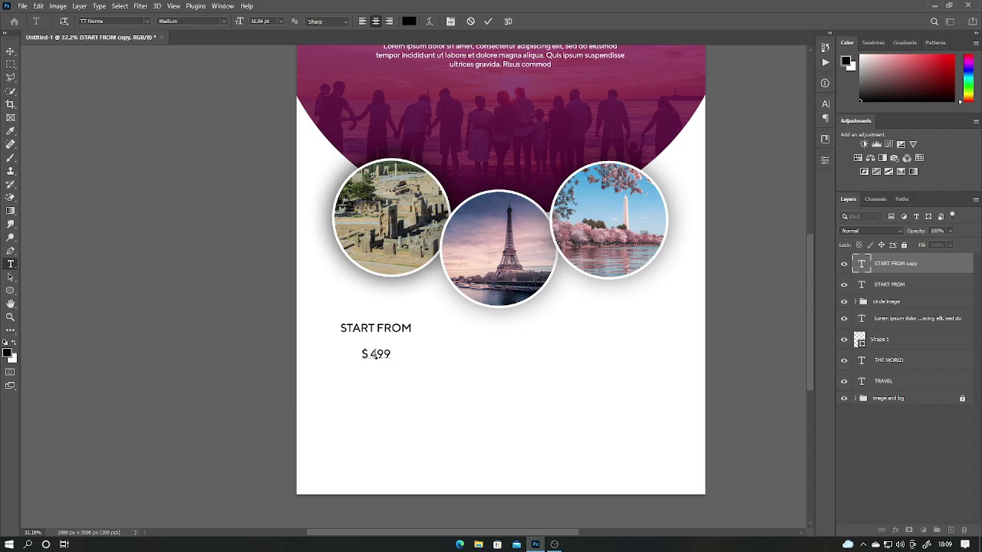
left_click(225, 21)
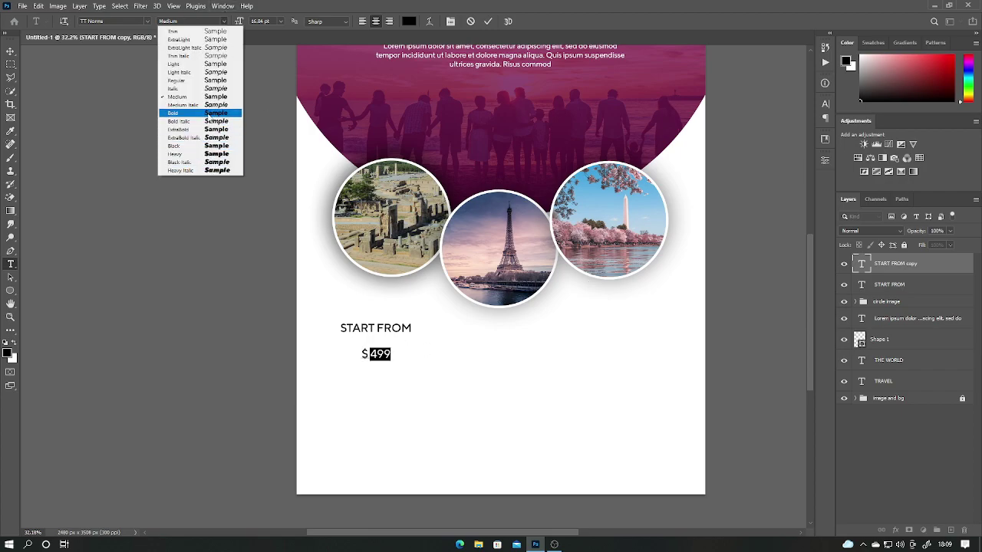
left_click(188, 115)
left_click(220, 21)
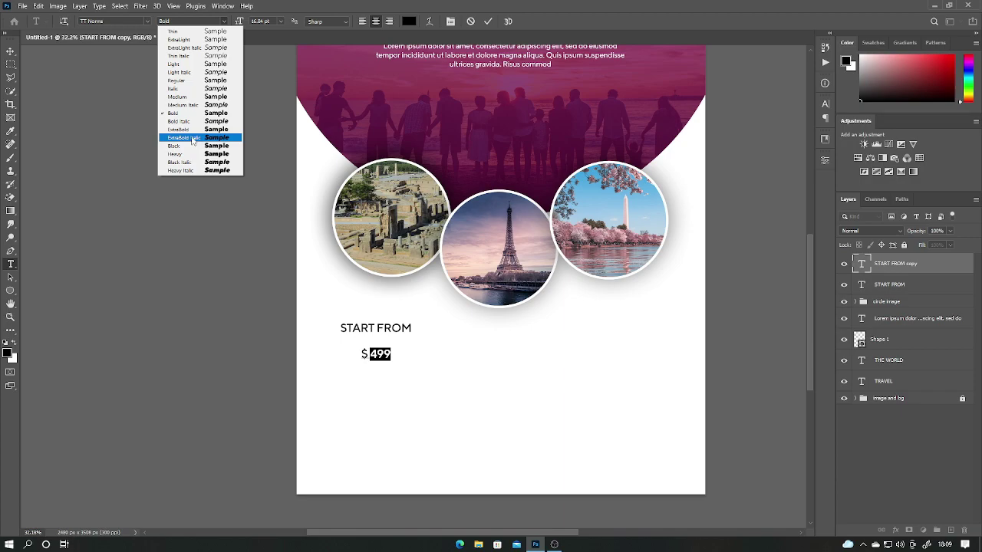
left_click(184, 129)
Step: Colour the $ 499 price #650843 and enlarge it to about 196%
left_click(409, 21)
type("650843")
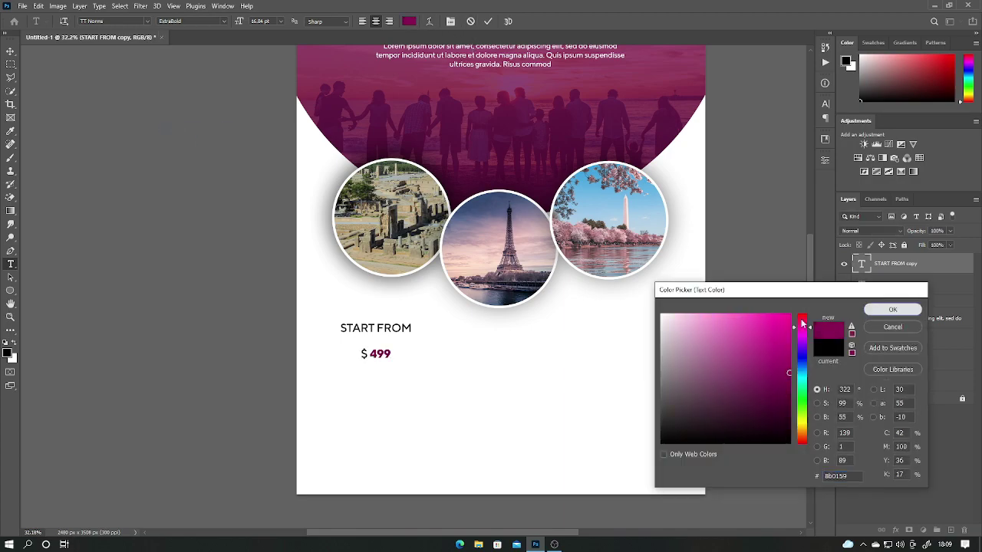
left_click(892, 309)
left_click(409, 21)
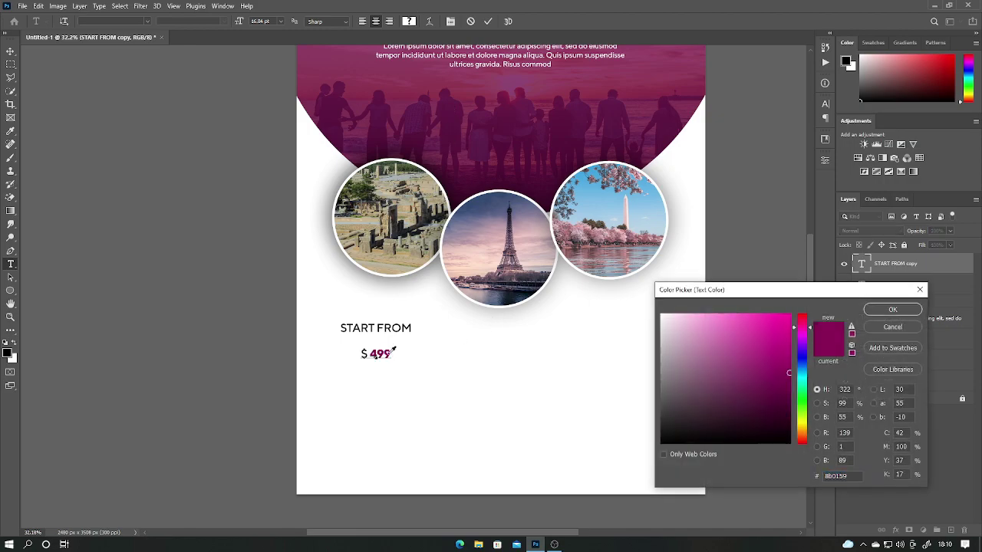
left_click(892, 310)
key("ctrl+Return")
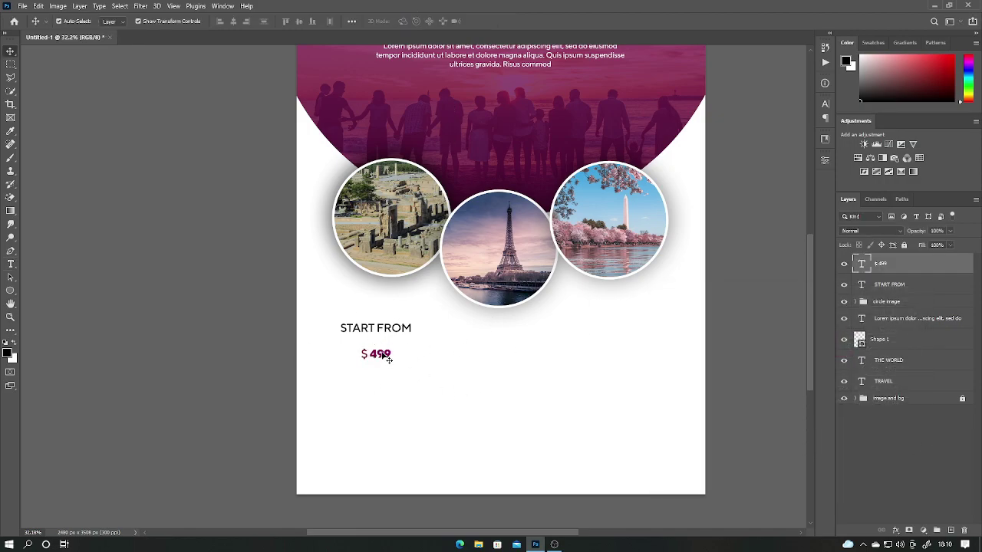
key("ctrl+t")
mouse_move(393, 349)
left_mouse_down()
mouse_move(424, 332)
mouse_move(391, 354)
left_mouse_up()
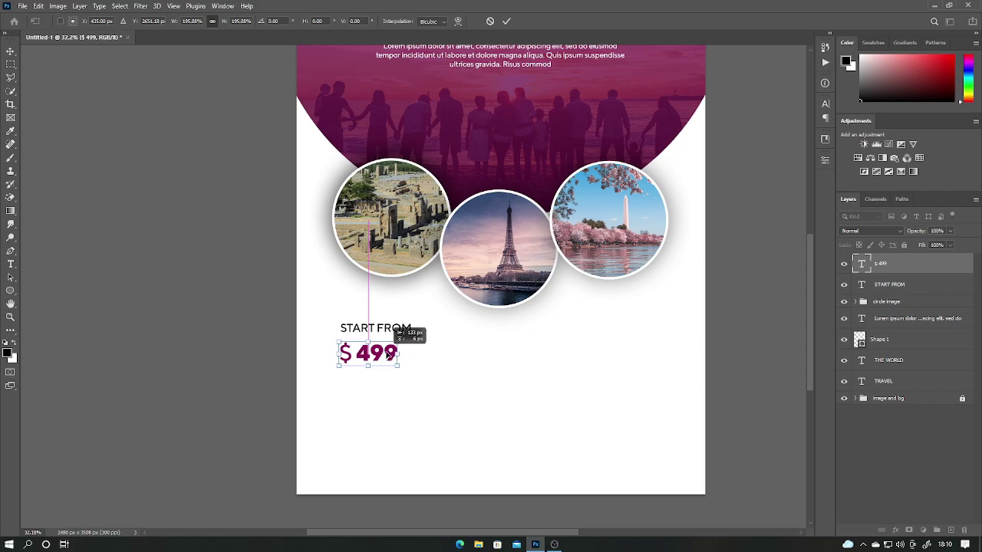
left_click(506, 21)
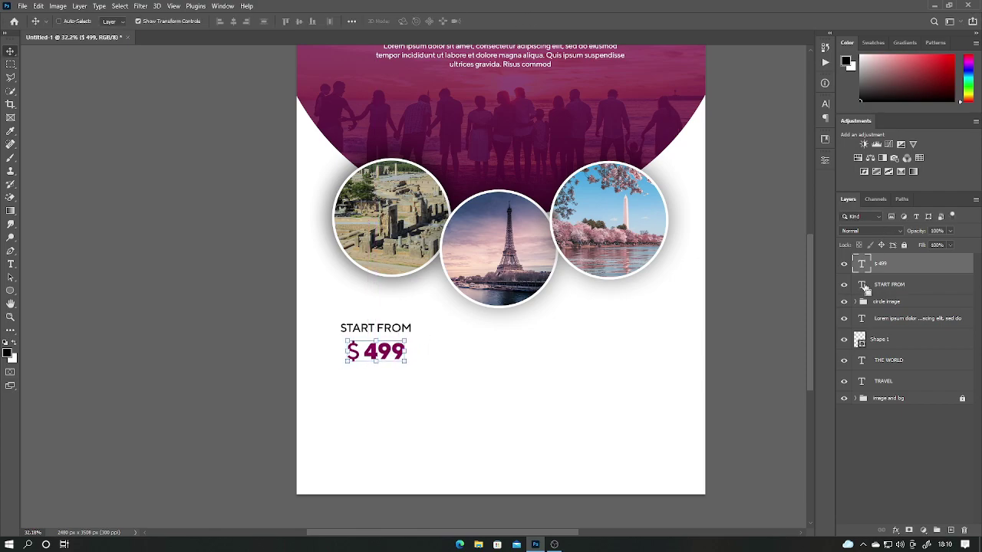
Step: Left-align the price with START FROM and place a small check icon below it
left_click(220, 21)
left_click(853, 439)
left_click(22, 5)
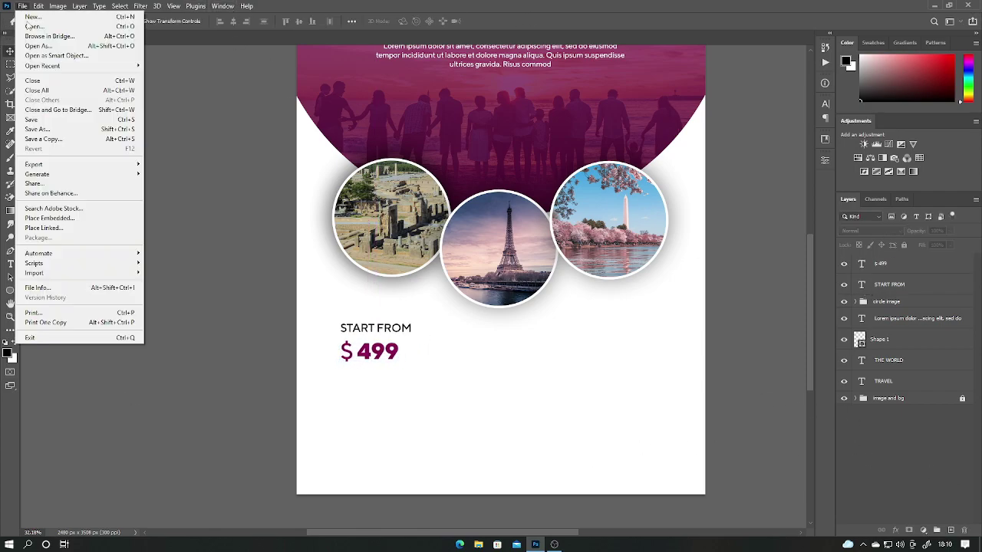
left_click(42, 220)
double_click(355, 100)
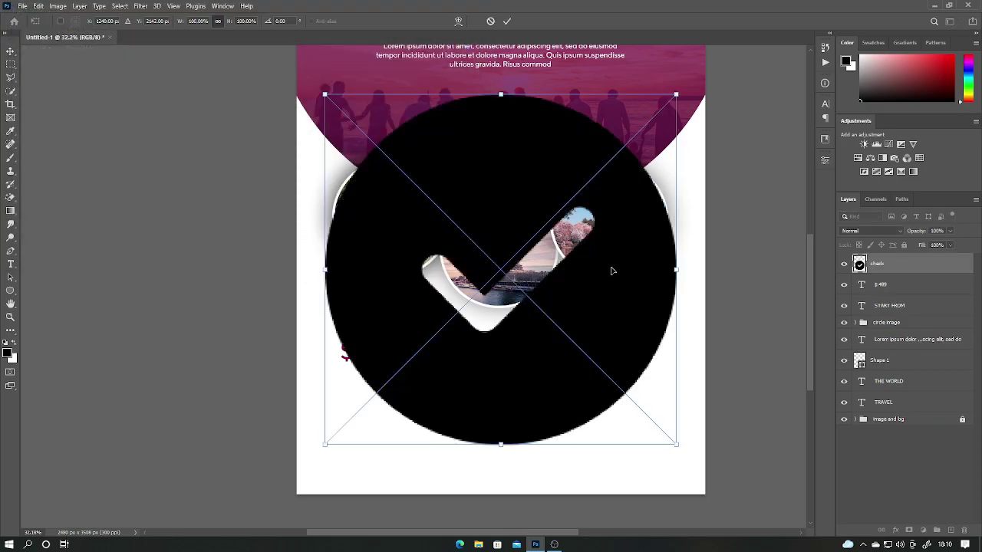
left_click_drag(676, 95, 338, 439)
left_click(506, 21)
scroll(395, 383, "up", 2)
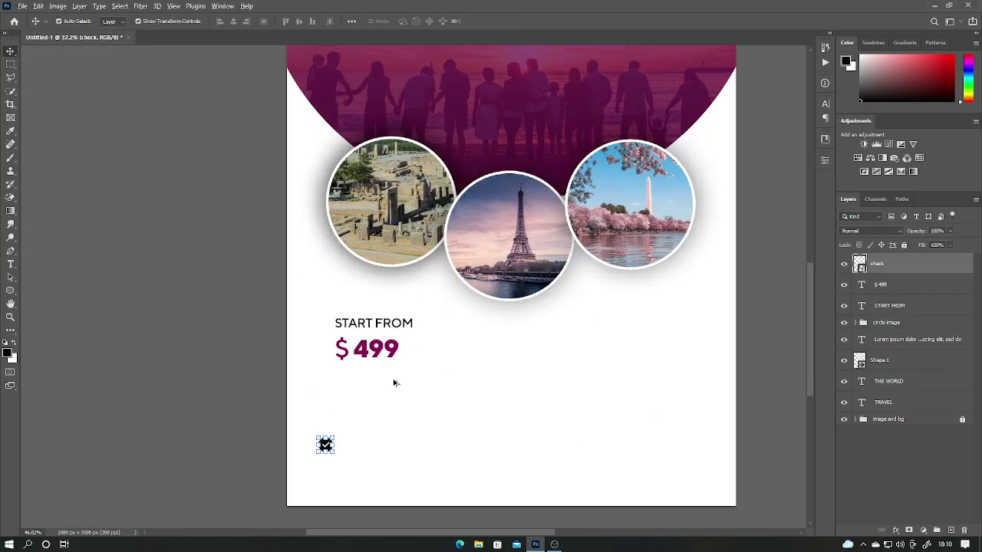
scroll(438, 318, "up", 3)
mouse_move(346, 390)
left_mouse_down()
mouse_move(386, 261)
mouse_move(387, 287)
left_mouse_up()
Step: Add bold black 'Passport and Visa' text (#000000) beside the check icon
key("t")
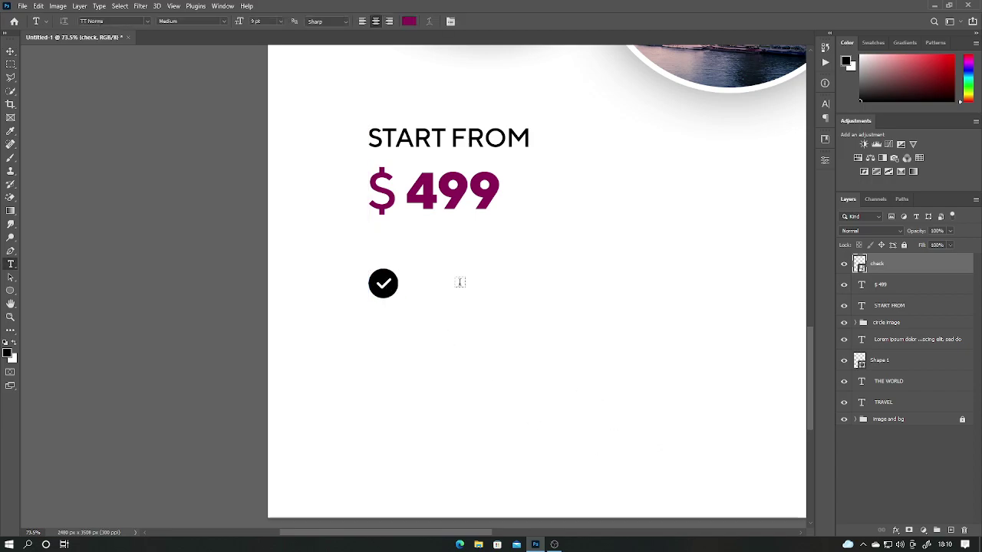
left_click(459, 280)
key("BackSpace")
type("Passport and Visa")
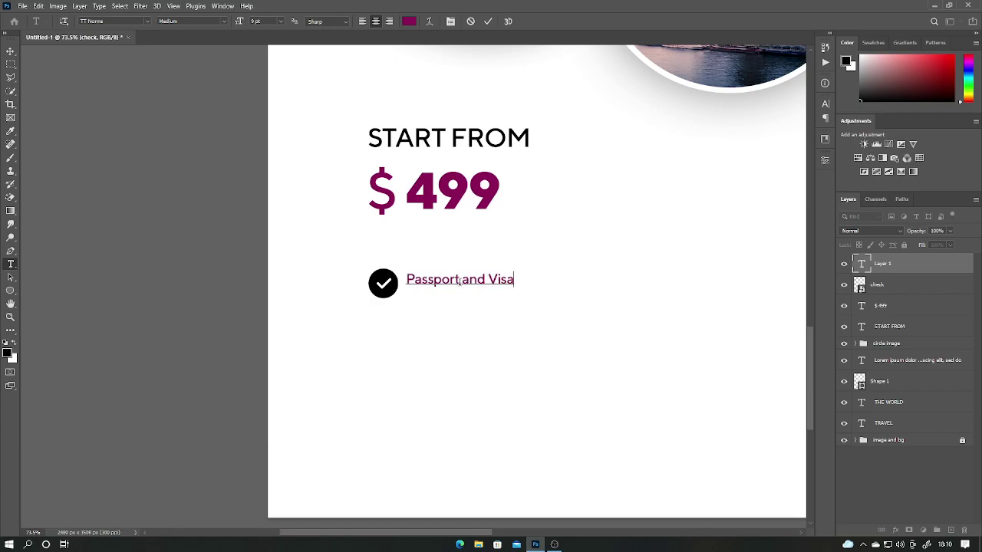
key("ctrl+a")
left_click(409, 21)
type("000000")
left_click(892, 309)
left_click(192, 20)
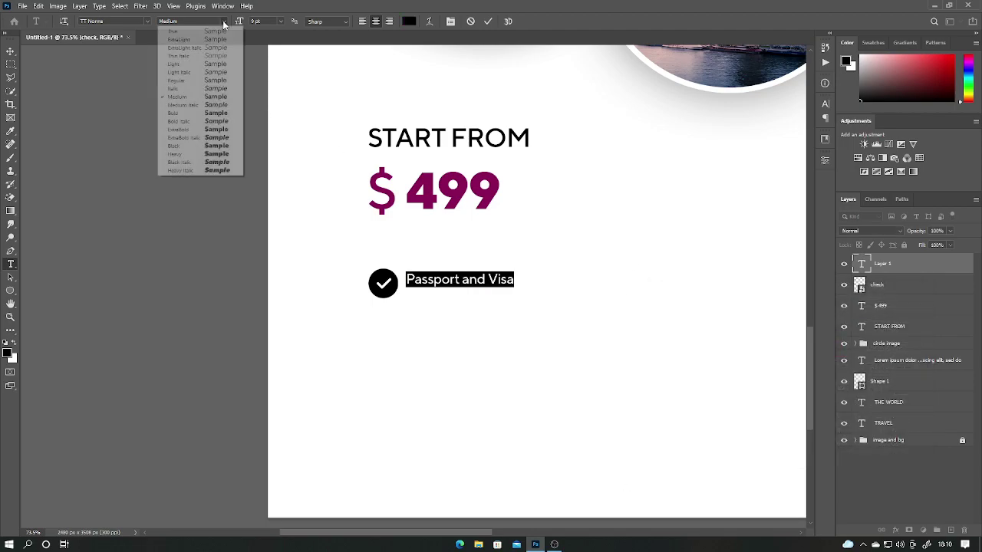
left_click(191, 113)
left_click(488, 20)
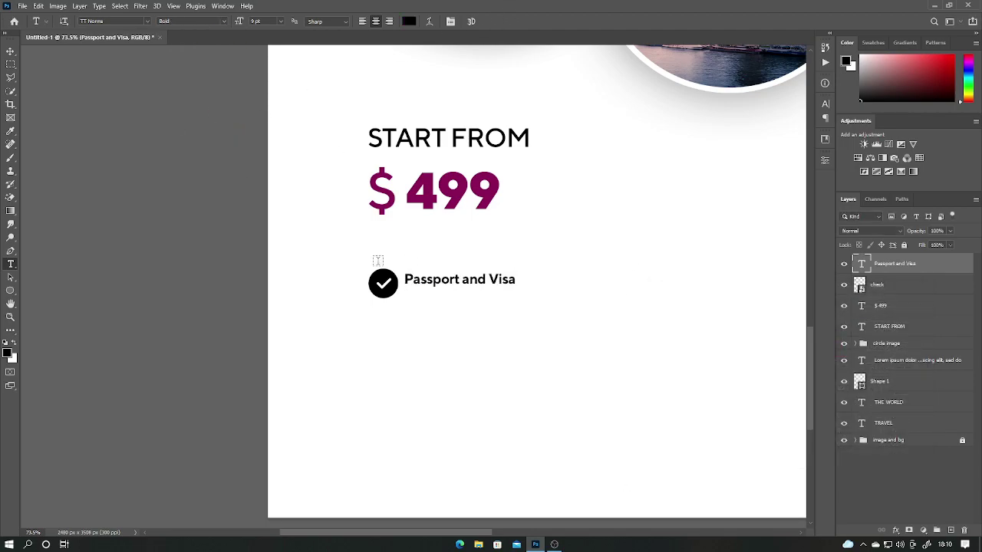
Step: Shift the Passport and Visa text right and enlarge it
key("v")
left_click_drag(457, 281, 469, 283)
key("ctrl+t")
left_click_drag(532, 282, 560, 283)
left_click(506, 20)
key("ctrl+t")
key("Return")
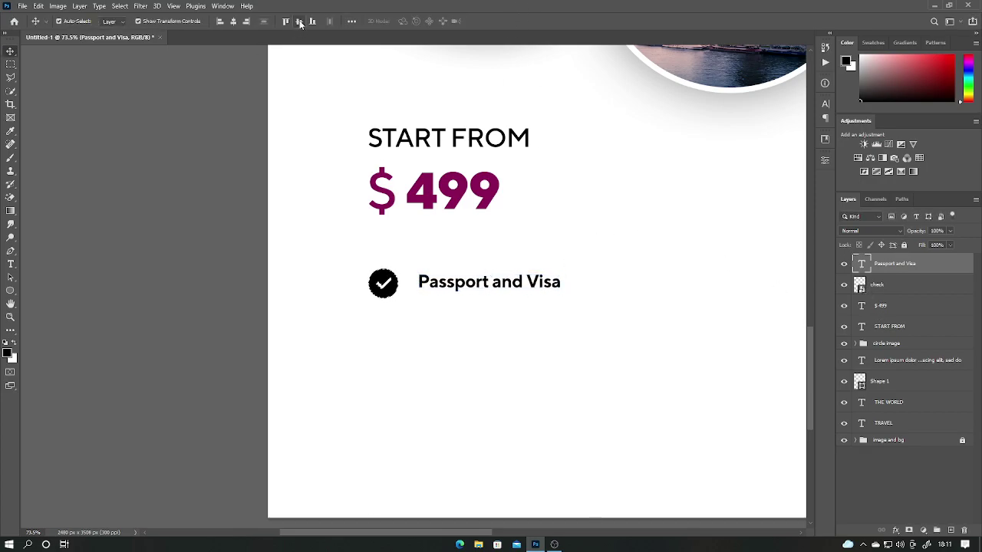
Step: Copy the check row below and retype it as Airline Ticketing, lined up under Passport and Visa
left_click_drag(383, 283, 383, 340)
left_click_drag(460, 283, 458, 339)
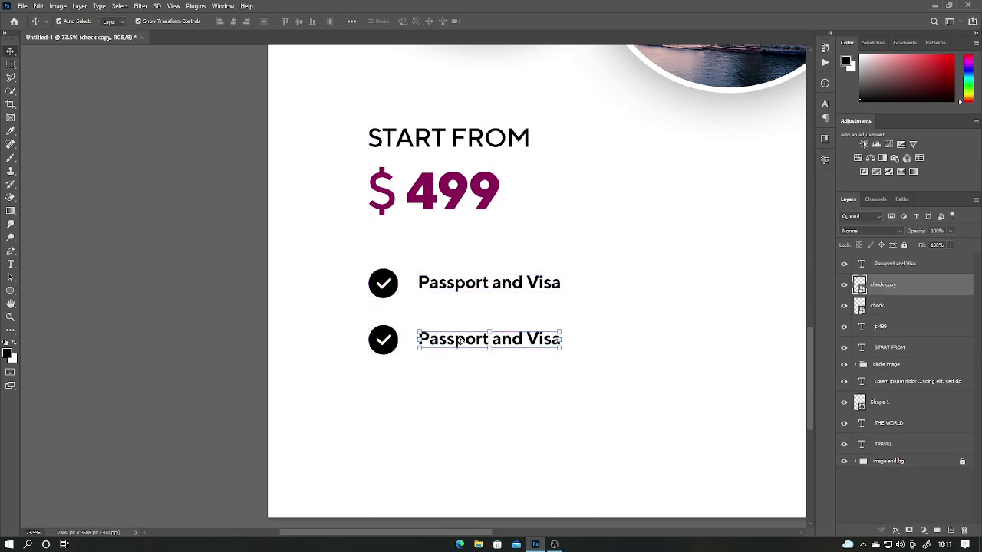
double_click(460, 338)
type("ne")
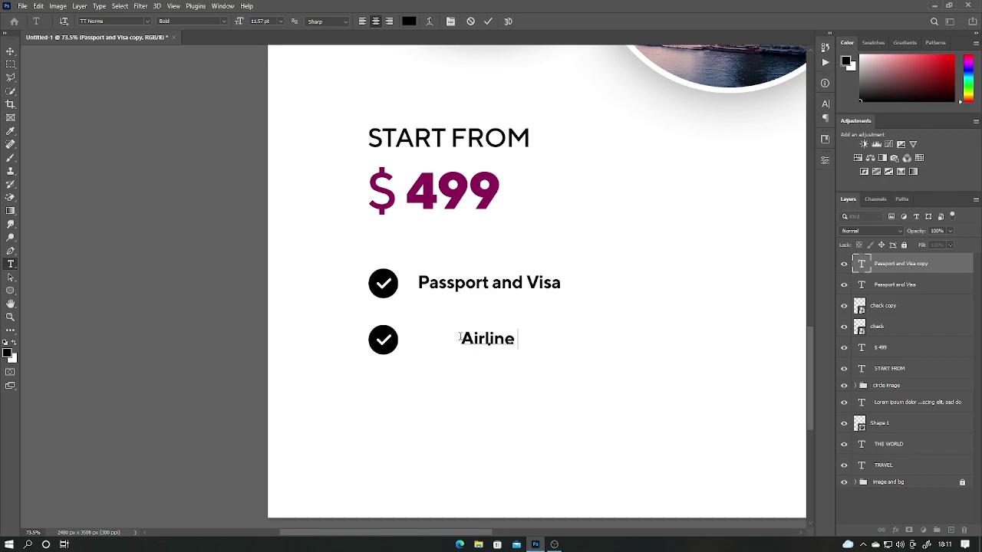
type("ing")
left_click(488, 21)
key("v")
left_click_drag(511, 355, 506, 355)
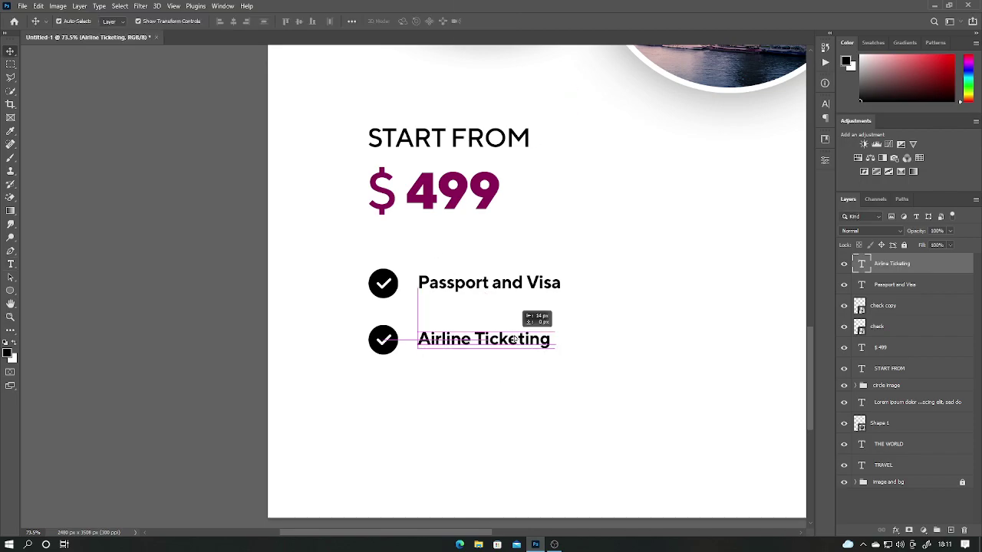
left_click_drag(392, 350, 392, 400)
Step: Copy the row again, retype it as Tourist Guide and line it up
left_click_drag(483, 338, 483, 389)
double_click(483, 389)
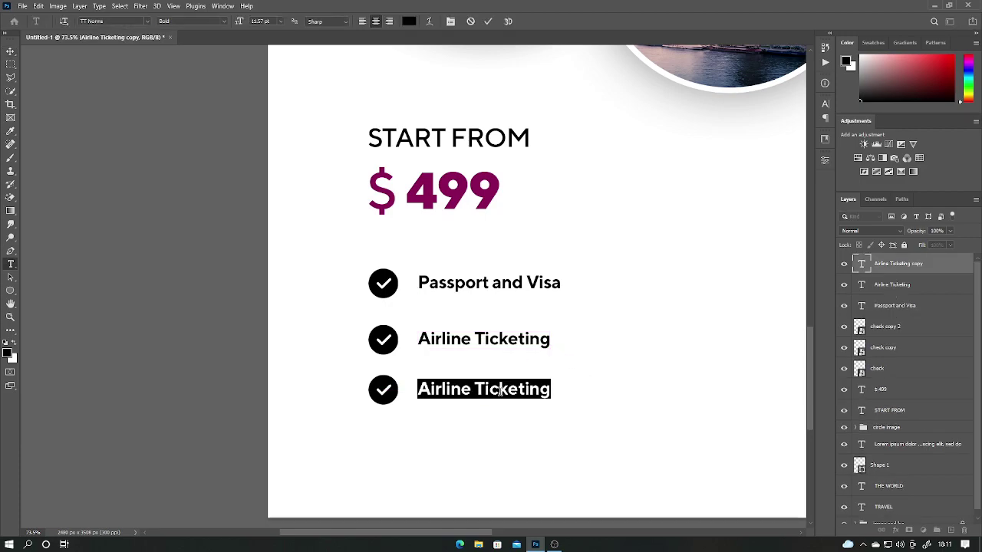
type("Tourist Guide")
left_click(488, 21)
key("v")
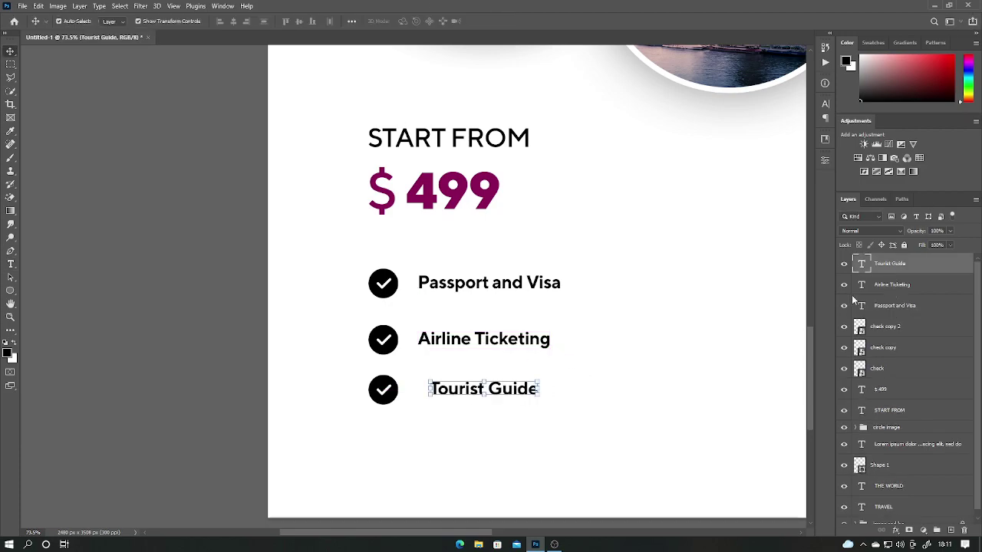
left_click_drag(483, 389, 470, 389)
Step: Enlarge the checklist rows to about 108% and group them with the START FROM price
left_click(890, 410, "shift")
left_click(911, 273)
left_click(889, 368, "shift")
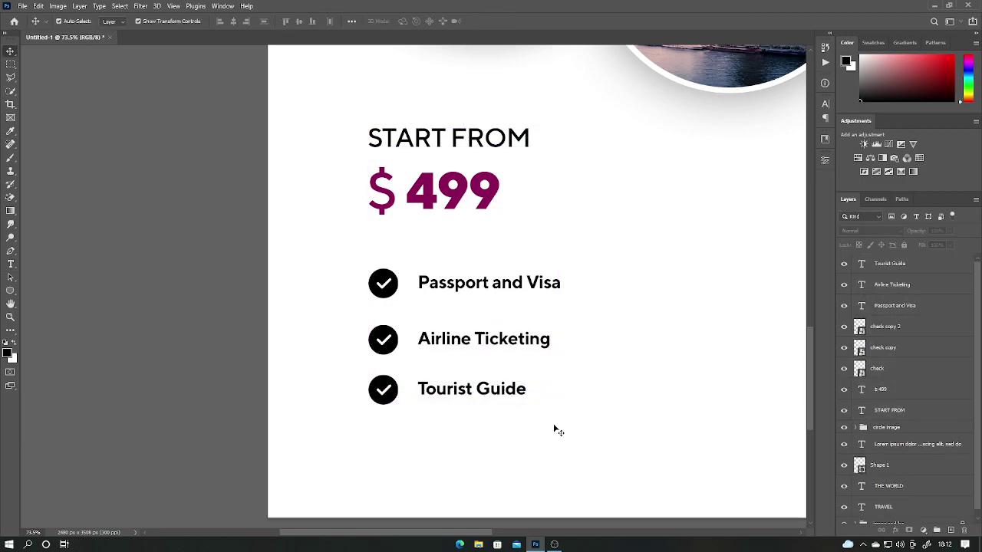
key("ctrl+t")
left_click_drag(567, 352, 577, 316)
key("Return")
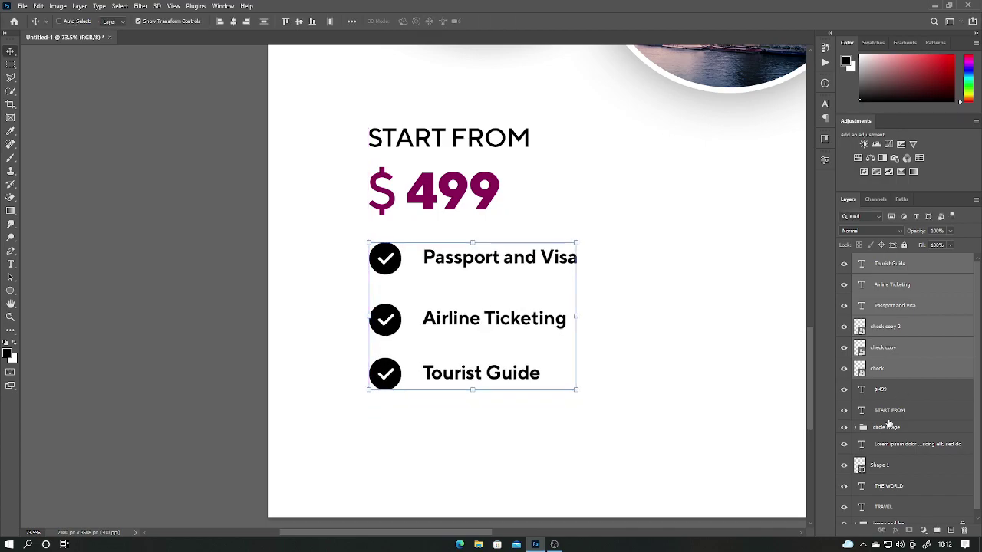
left_click(890, 410, "shift")
key("ctrl+g")
Step: Nudge the Tourist Guide and Airline Ticketing rows up closer to Passport and Visa
key("ctrl+0")
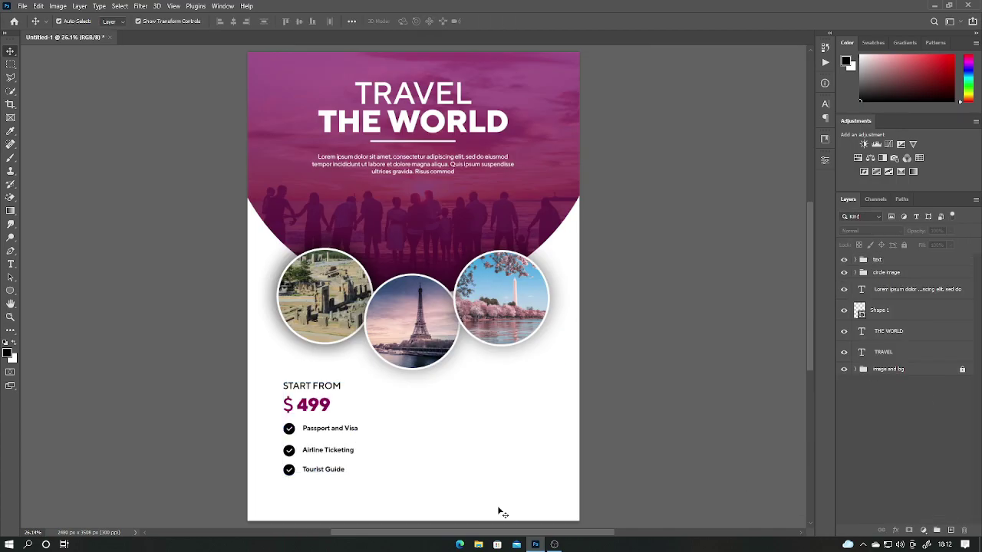
scroll(497, 506, "up", 3)
left_click_drag(372, 436, 372, 429)
key("Return")
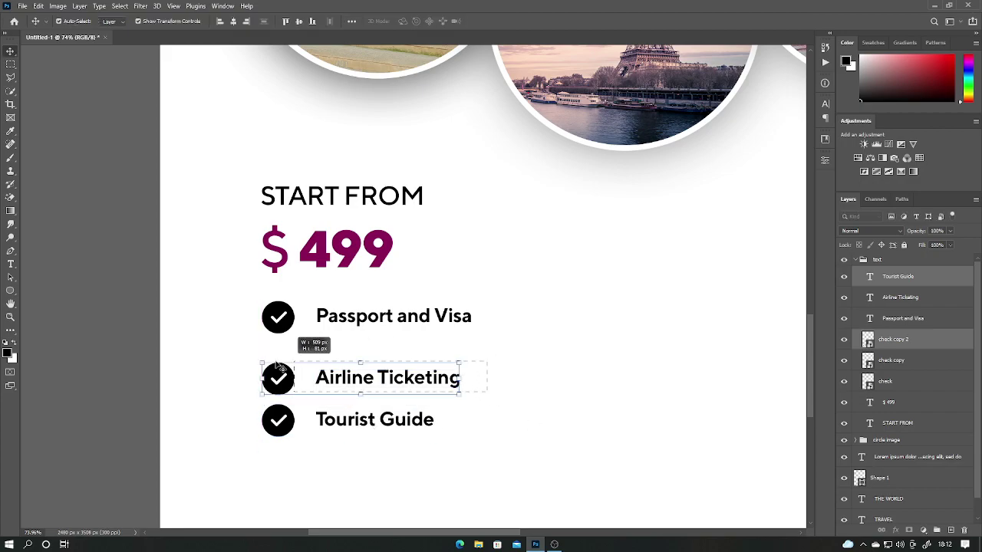
left_click_drag(383, 377, 383, 365)
Step: Align the checklist rows and distribute them evenly, then select the price column group
left_click(889, 382)
left_click(901, 277, "shift")
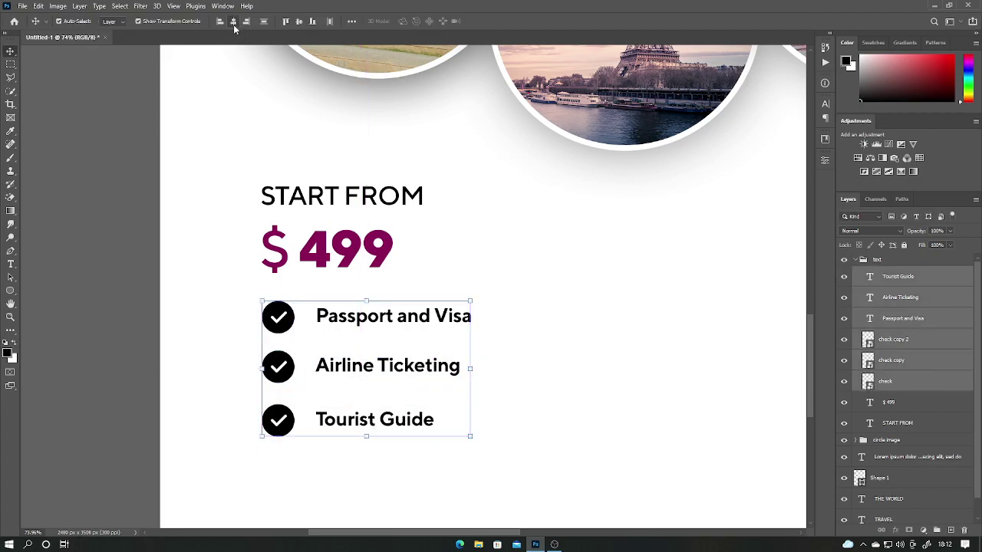
left_click(265, 22)
left_click(480, 376)
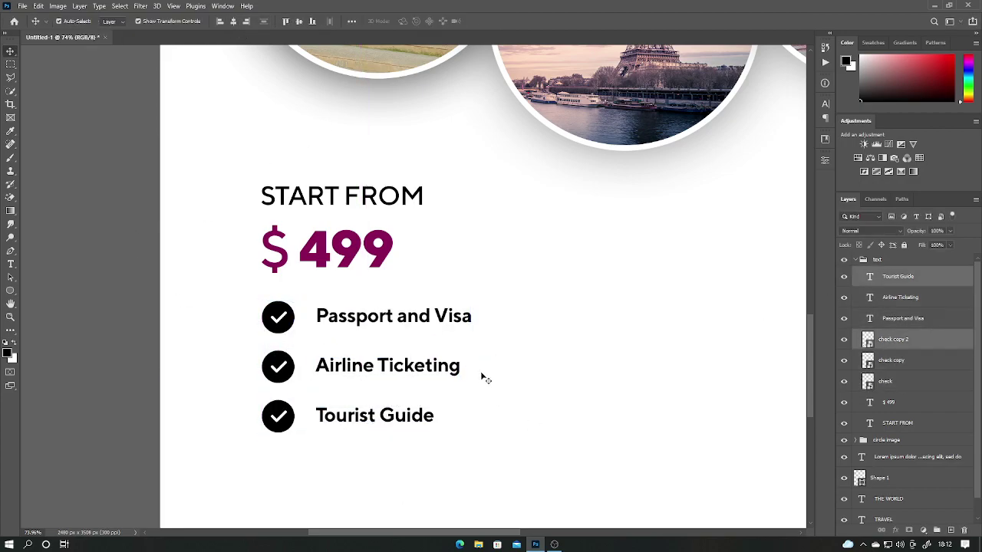
key("ctrl+0")
left_click_drag(263, 373, 357, 480)
Step: Duplicate the price column group twice, placing the copies to its right
key("ctrl+j")
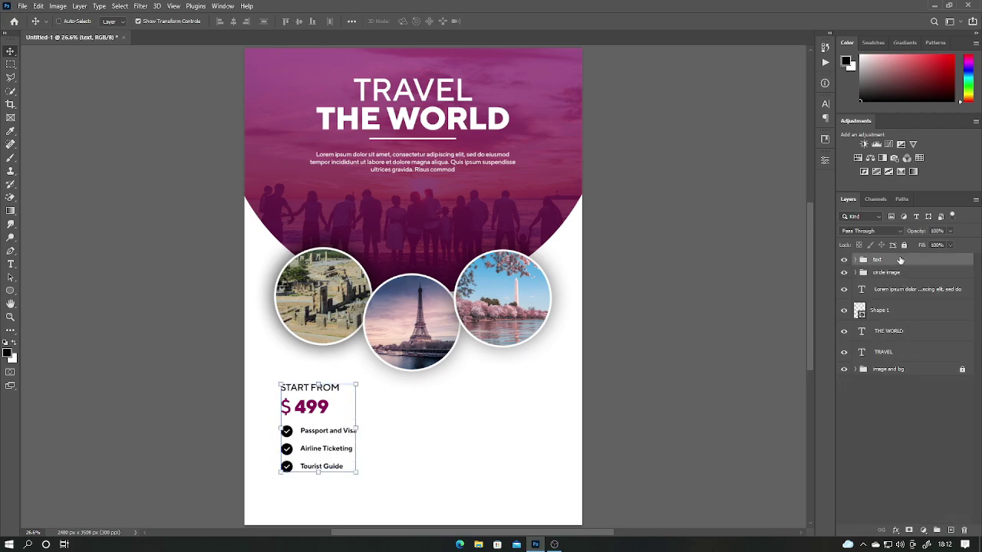
key("ctrl+t")
left_click_drag(330, 429, 420, 447)
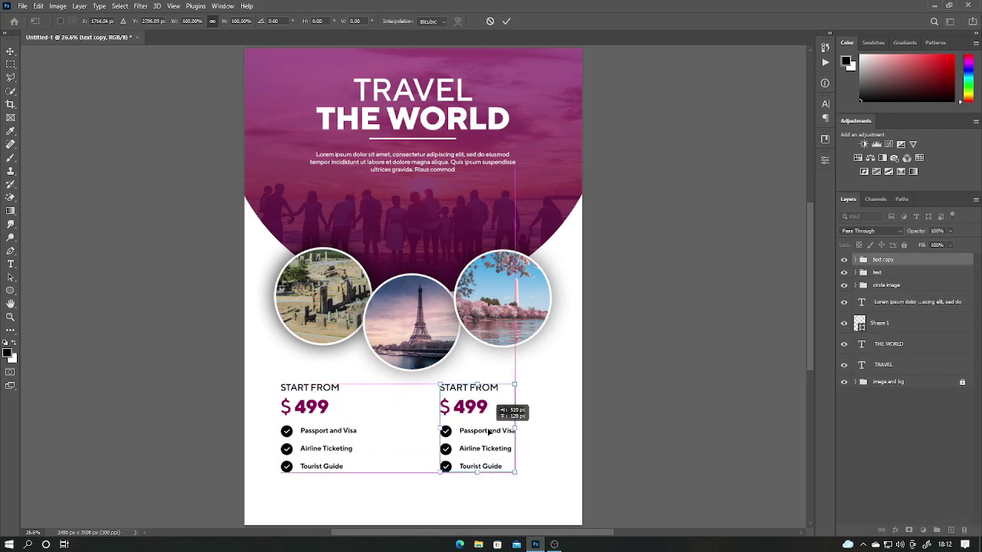
key("Return")
left_click(913, 273)
left_click_drag(330, 430, 507, 429)
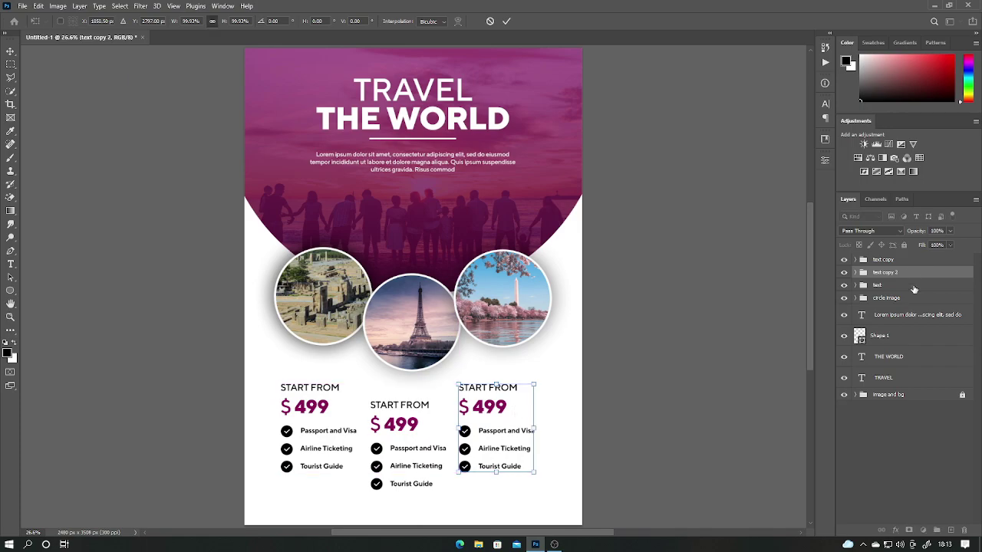
Step: Select all three price columns and move them up slightly
left_click(890, 260, "shift")
left_click(859, 446)
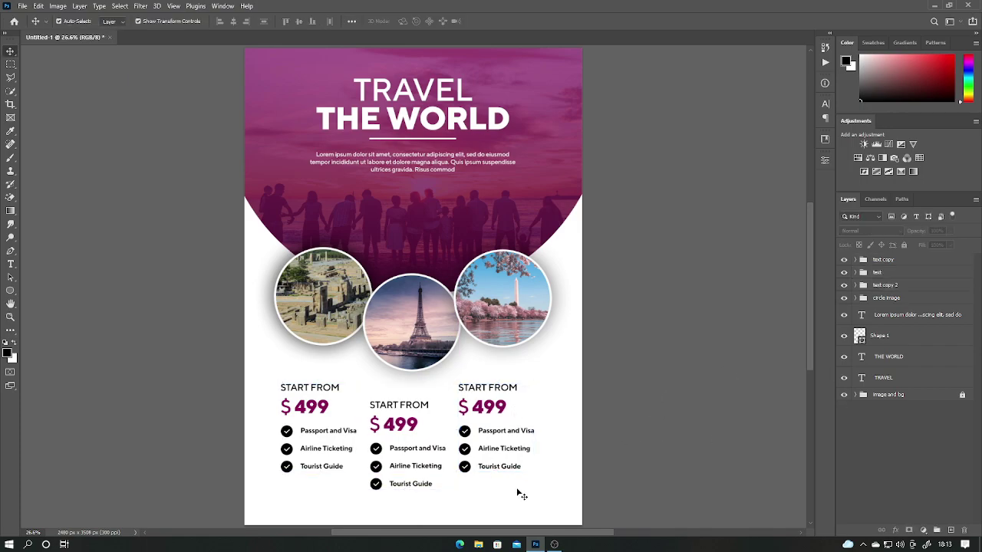
left_click_drag(522, 495, 339, 409)
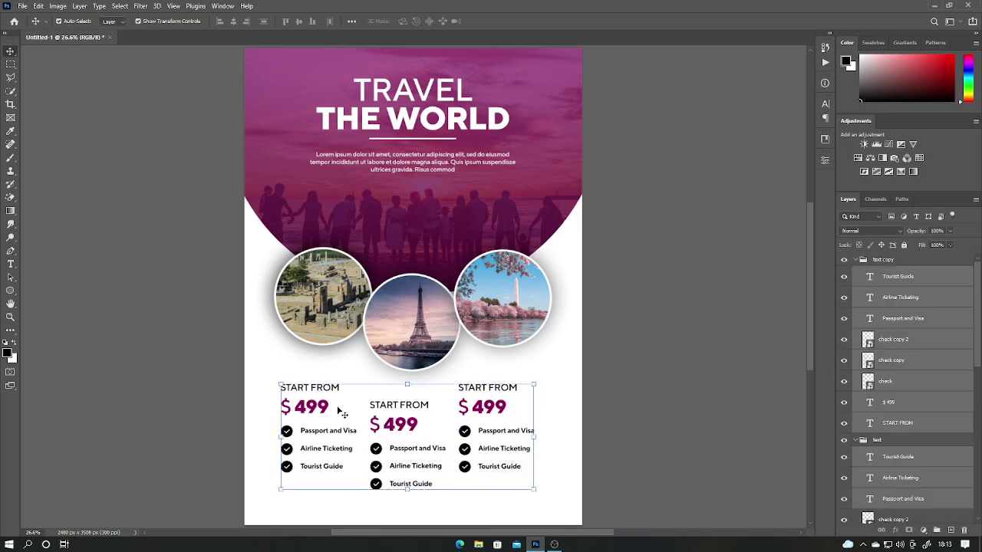
left_click(856, 265, "ctrl")
key("ctrl+t")
left_click_drag(429, 430, 430, 415)
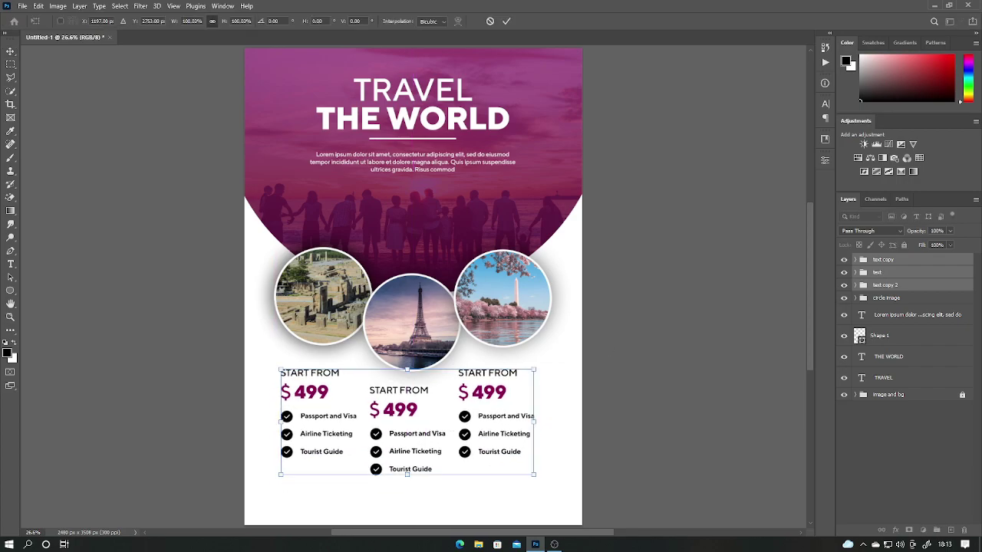
Step: Draw a rectangle bar near the flyer's bottom left
key("Return")
left_click_drag(506, 409, 532, 330)
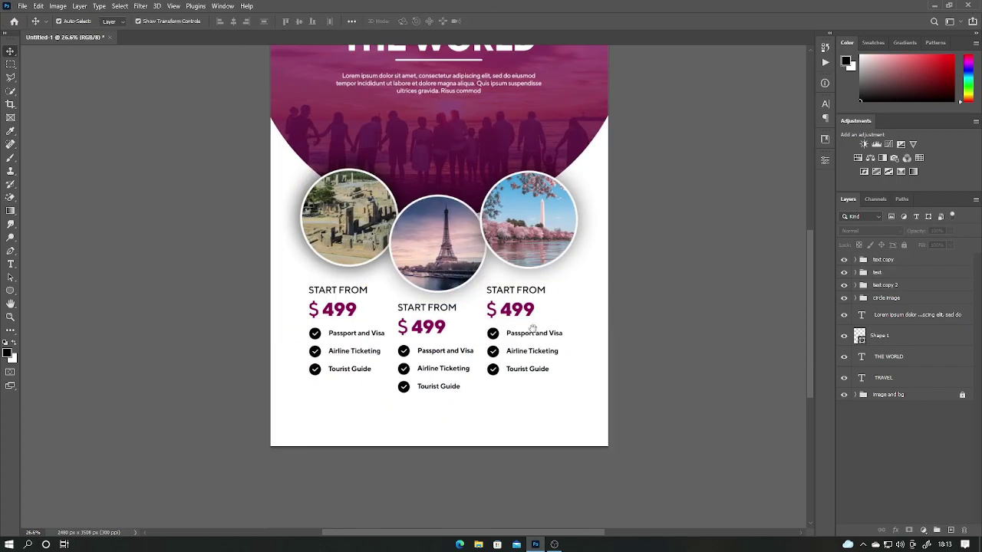
right_click(11, 291)
left_click(53, 292)
left_click_drag(260, 407, 345, 428)
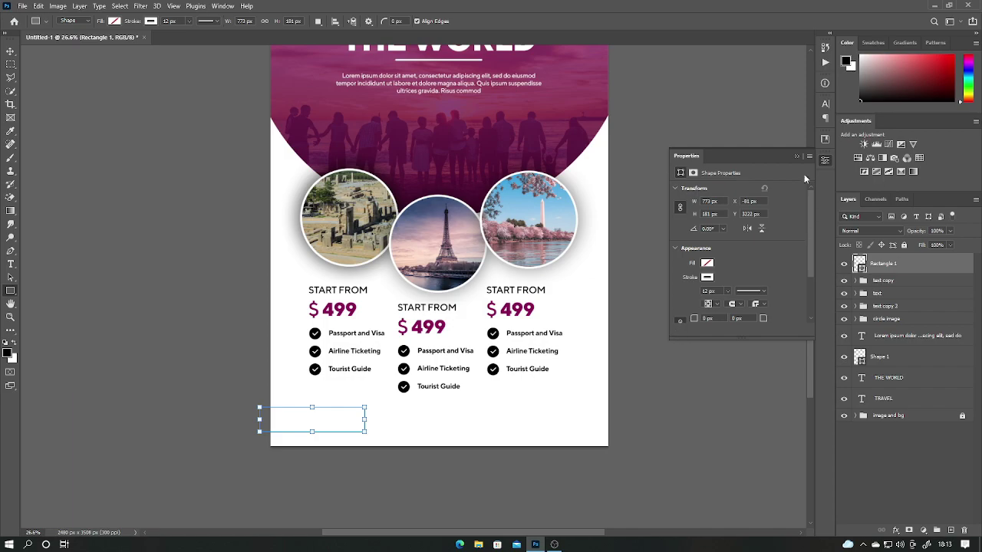
Step: Fill the bar purple, add a reversed magenta Gradient Overlay, and make it slightly taller
left_click(707, 263)
left_click(767, 330)
double_click(920, 263)
left_click(809, 301)
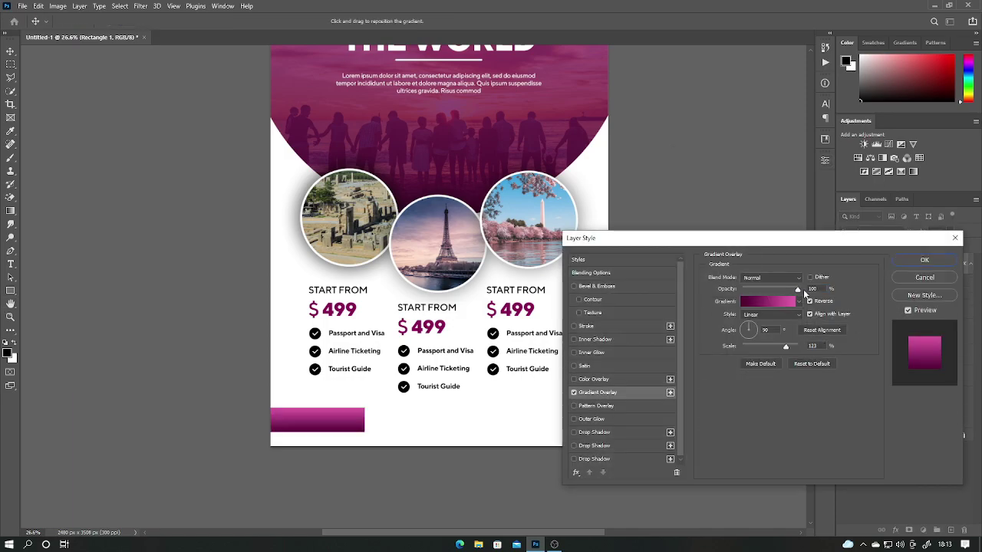
left_click(924, 260)
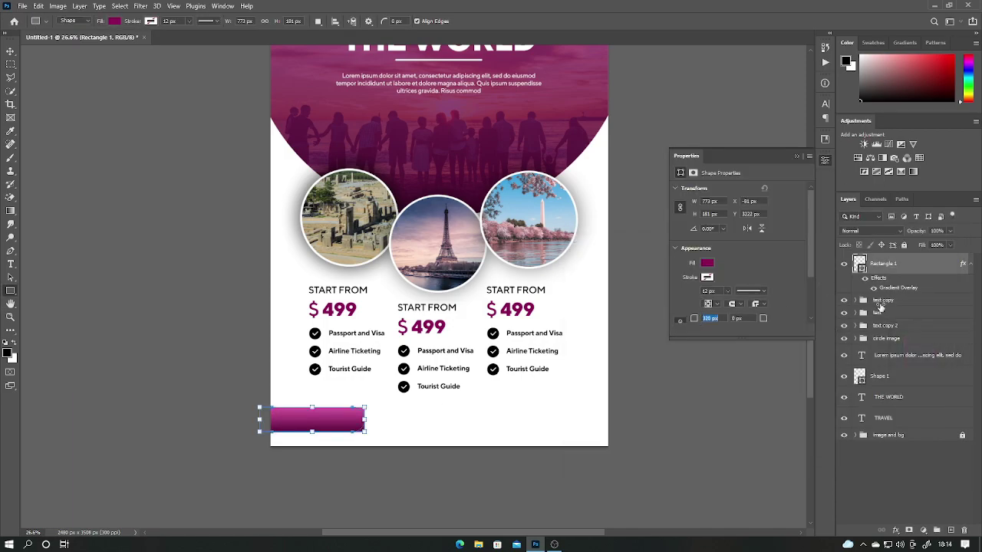
key("v")
scroll(362, 409, "up", 3)
left_click_drag(362, 351, 362, 339)
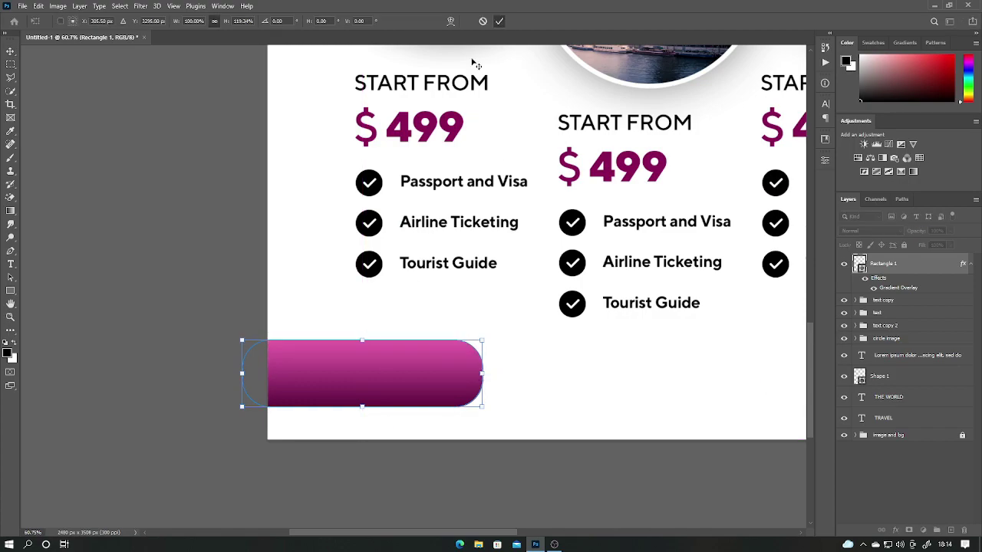
Step: Add a black circle with white stroke at the bar's right end
key("u")
left_click_drag(617, 414, 617, 415)
left_click(707, 263)
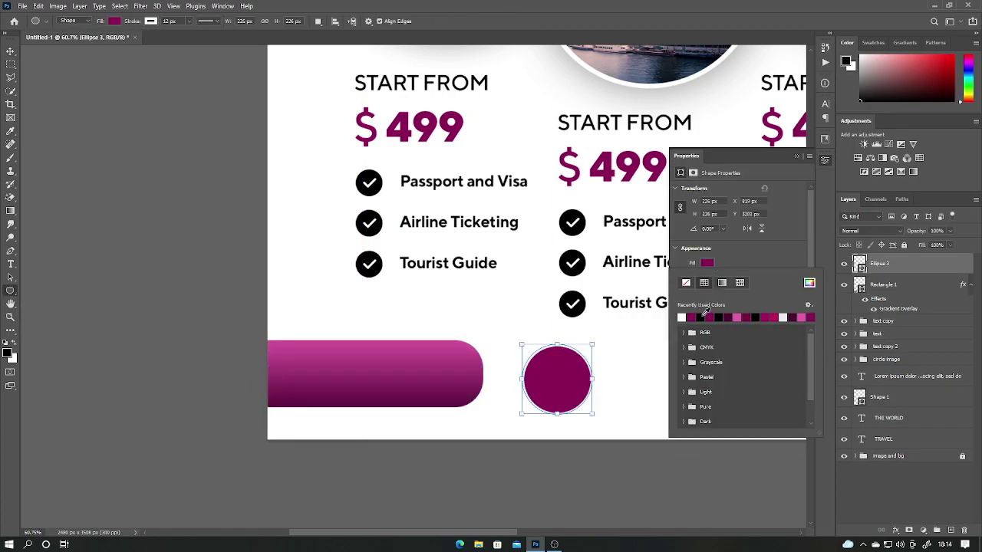
left_click(694, 313)
key("v")
left_click_drag(569, 380, 463, 376)
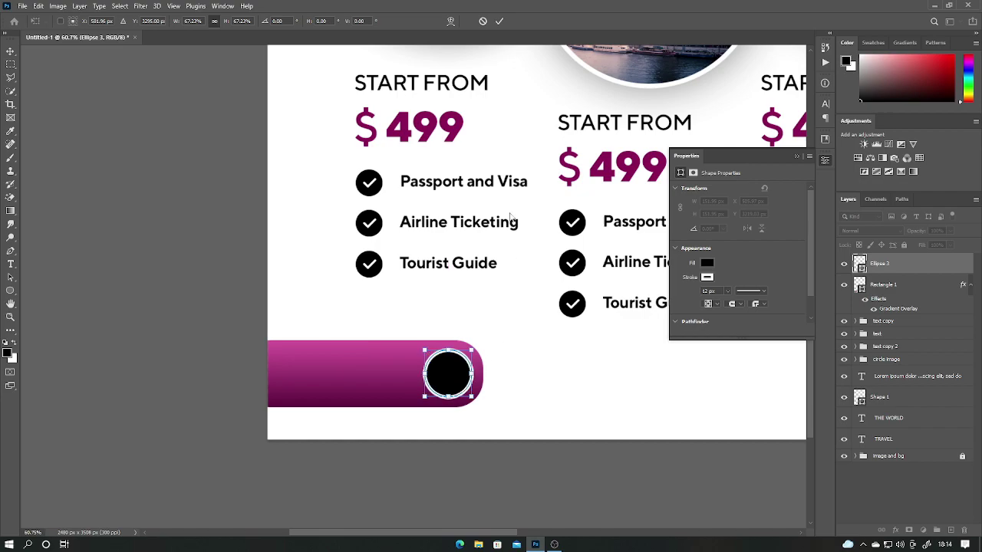
left_click(591, 465)
Step: Type an enlarged 65% on the black circle
key("t")
left_click(447, 373)
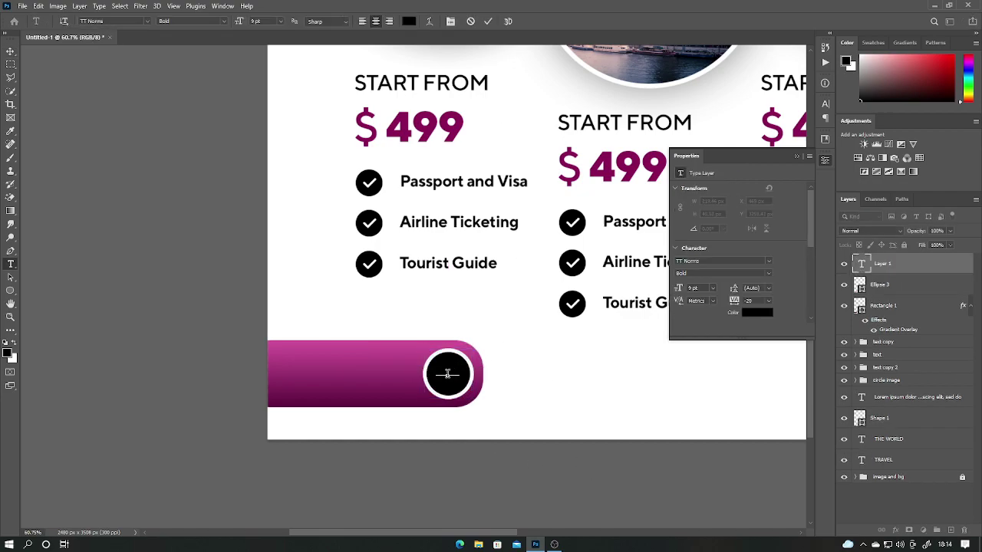
type("65%")
key("ctrl+t")
key("ctrl+plus")
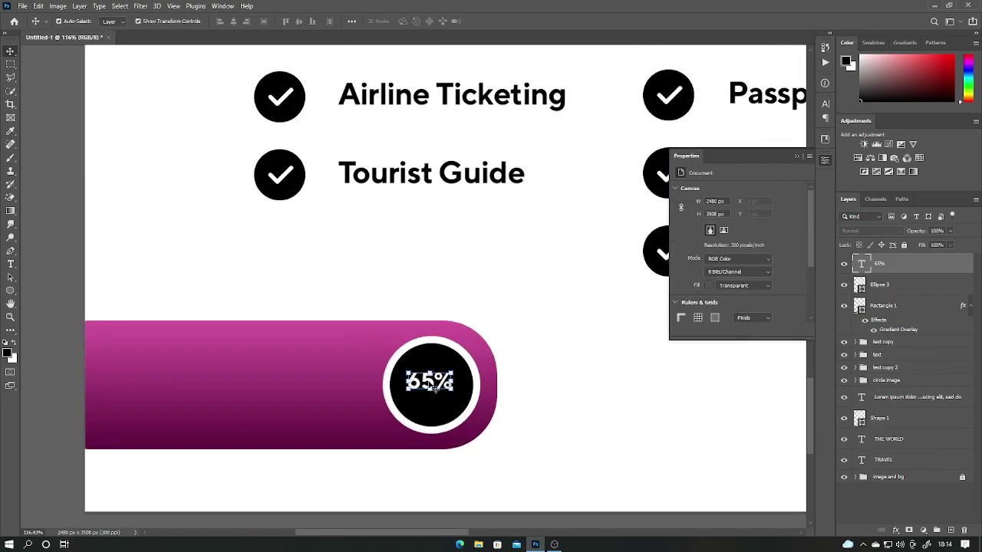
key("Return")
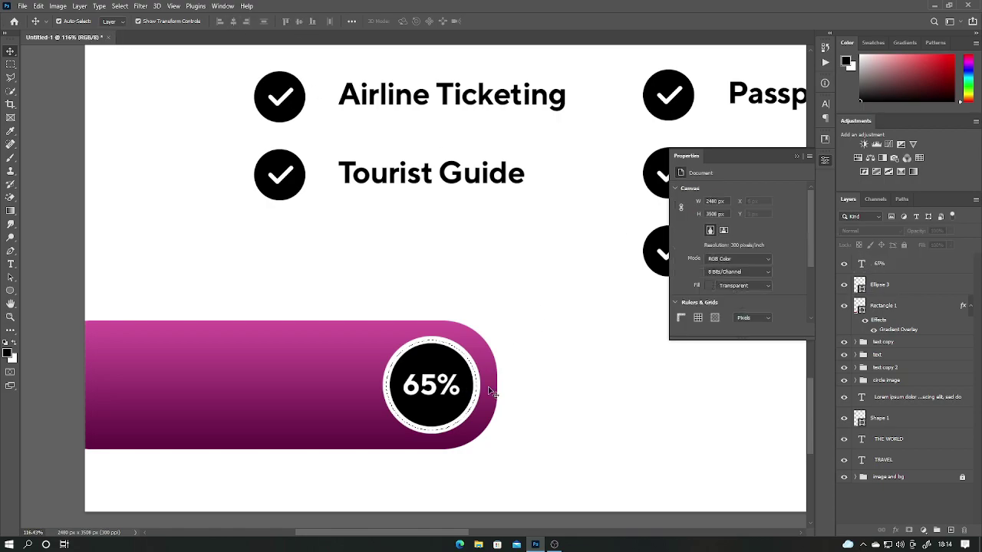
Step: Add DISCOUNT UP TO text on the pink bar and shift it right
key("t")
left_click(175, 376)
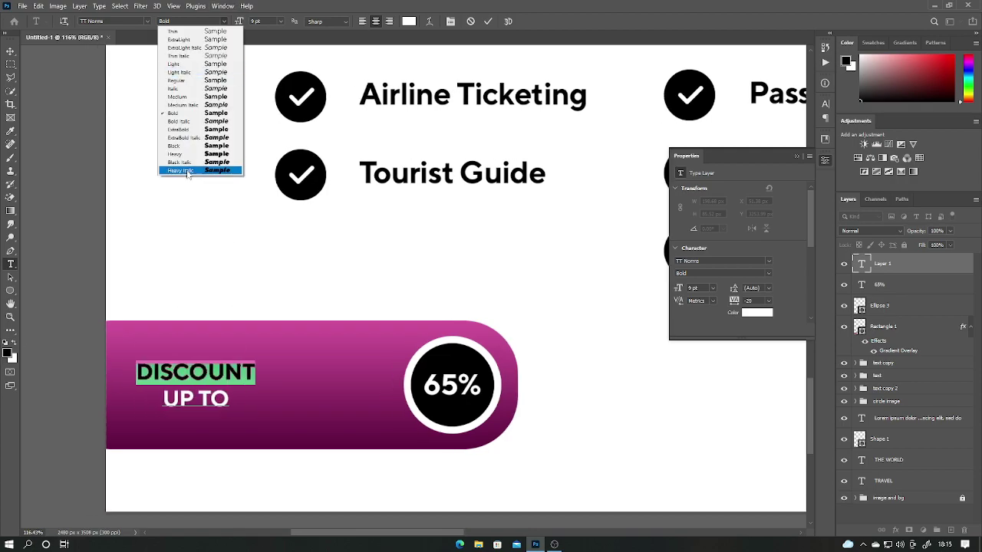
key("ctrl+Return")
key("v")
left_click_drag(253, 372, 272, 372)
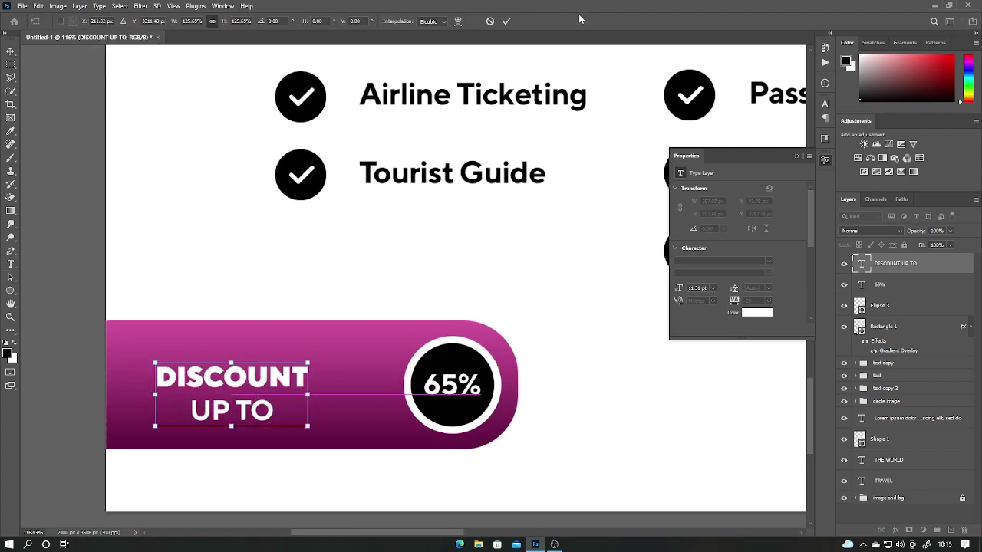
left_click(636, 357)
key("ctrl+0")
left_click(808, 156)
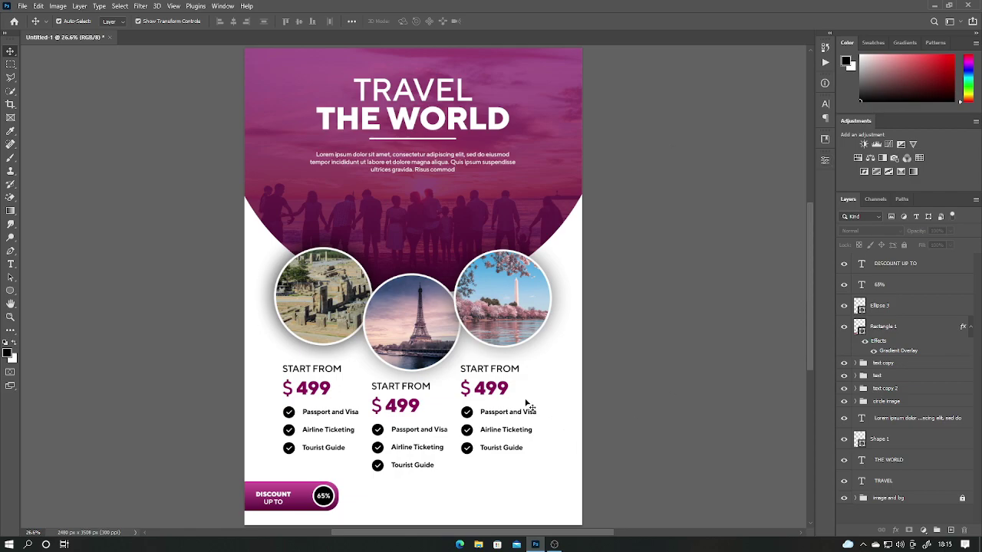
Step: Open the globe, gmail, phone-call and pin icon files
left_click(28, 8)
left_click(39, 30)
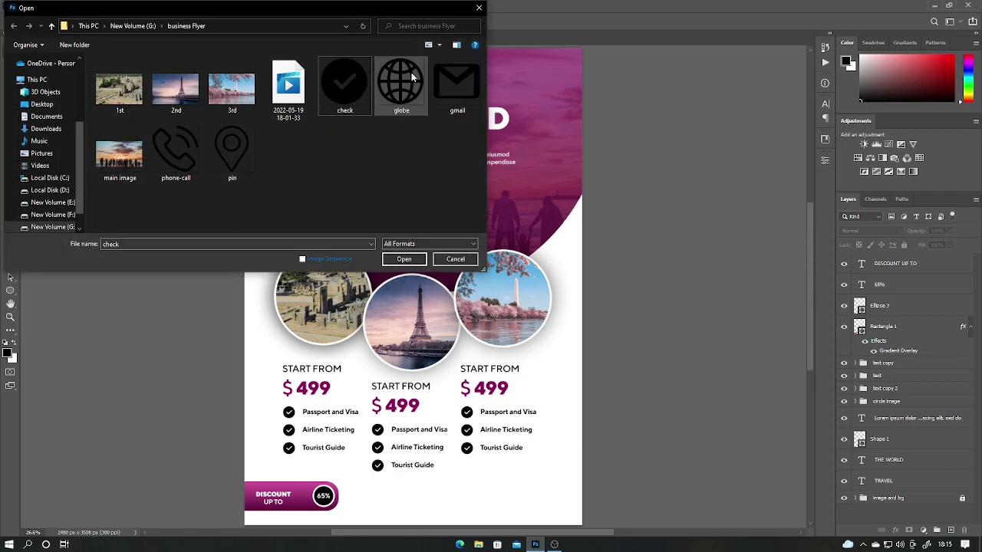
left_click(401, 84)
left_click(457, 85, "ctrl")
left_click(232, 154, "ctrl")
left_click(176, 154, "ctrl")
left_click(404, 259)
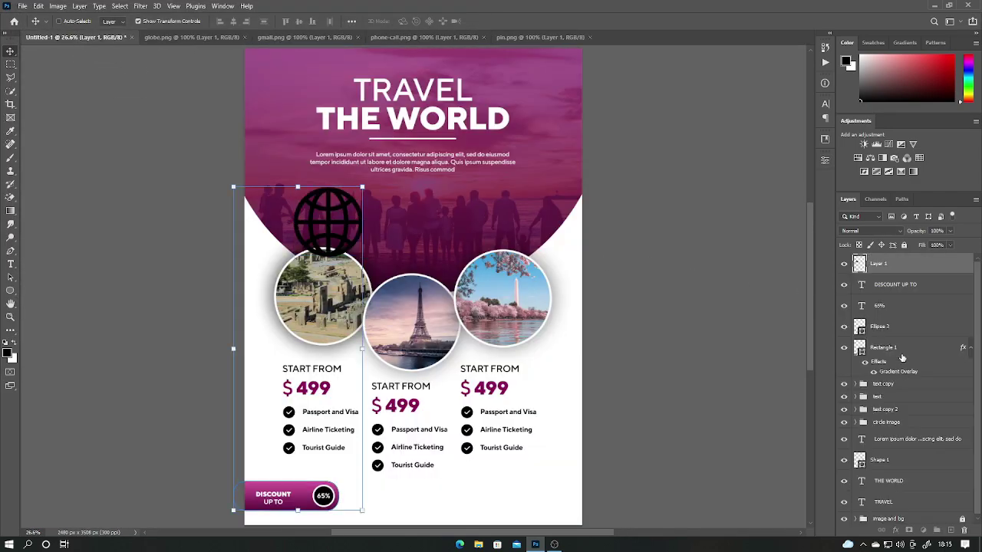
Step: Group the discount badge layers and name the group 'discount button'
left_click(902, 347)
left_click(895, 285, "shift")
key("ctrl+g")
double_click(883, 280)
type("discount bl")
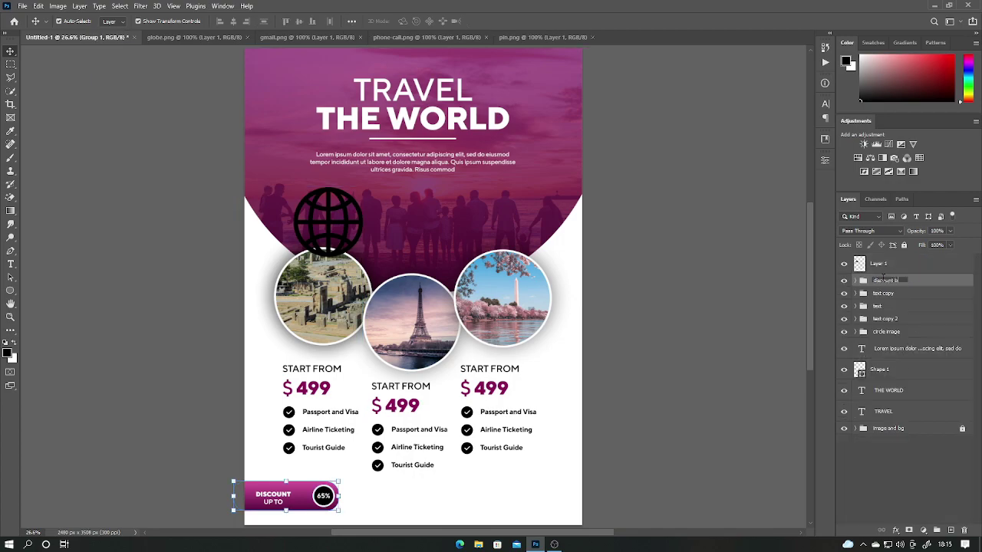
type("utton")
key("Return")
Step: Bring the mail, phone and pin icons into the flyer
left_click(267, 37)
left_click_drag(412, 274, 277, 52)
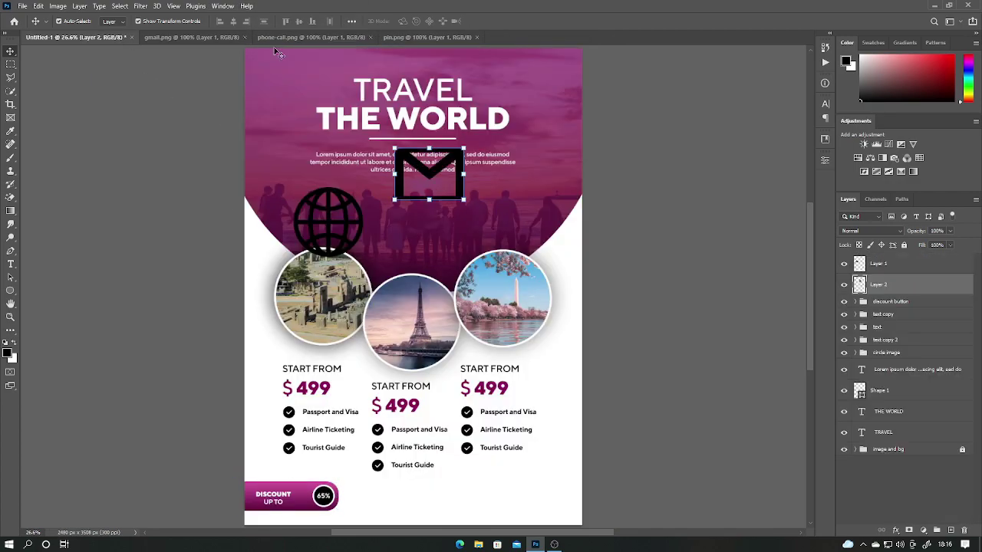
left_click(191, 37)
left_click_drag(412, 291, 278, 52)
left_click(309, 37)
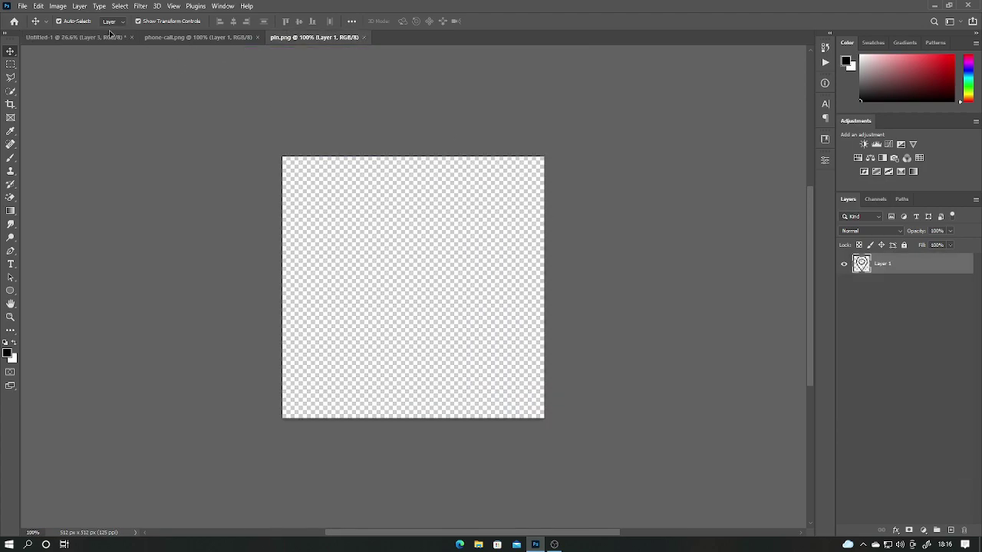
left_click_drag(412, 292, 361, 50)
Step: Shrink the four icon layers to a small size
left_click(890, 327, "shift")
key("ctrl+t")
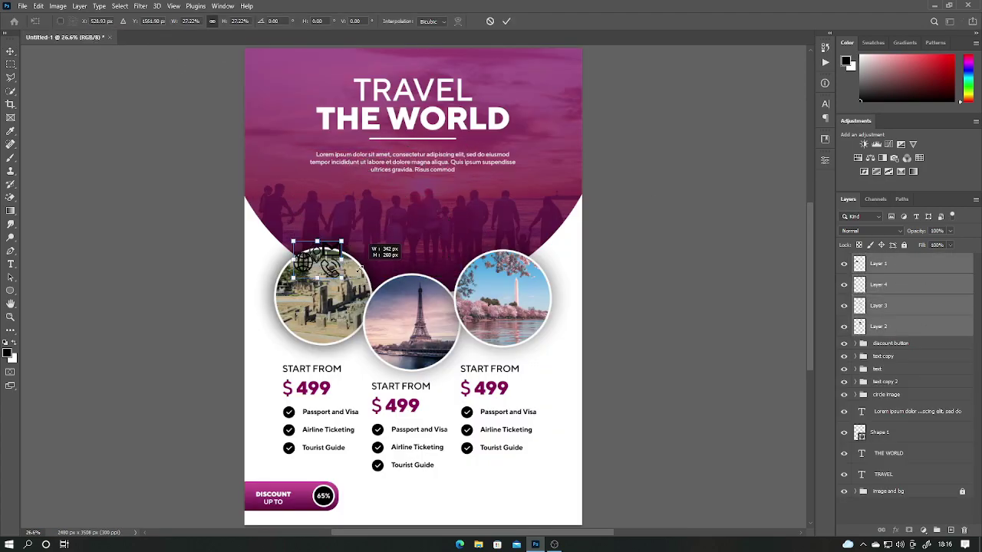
mouse_move(464, 149)
left_mouse_down()
mouse_move(326, 265)
mouse_move(424, 494)
left_mouse_up()
key("Return")
Step: Give the icons a magenta Color Overlay, copying the style to the phone icon
double_click(921, 263)
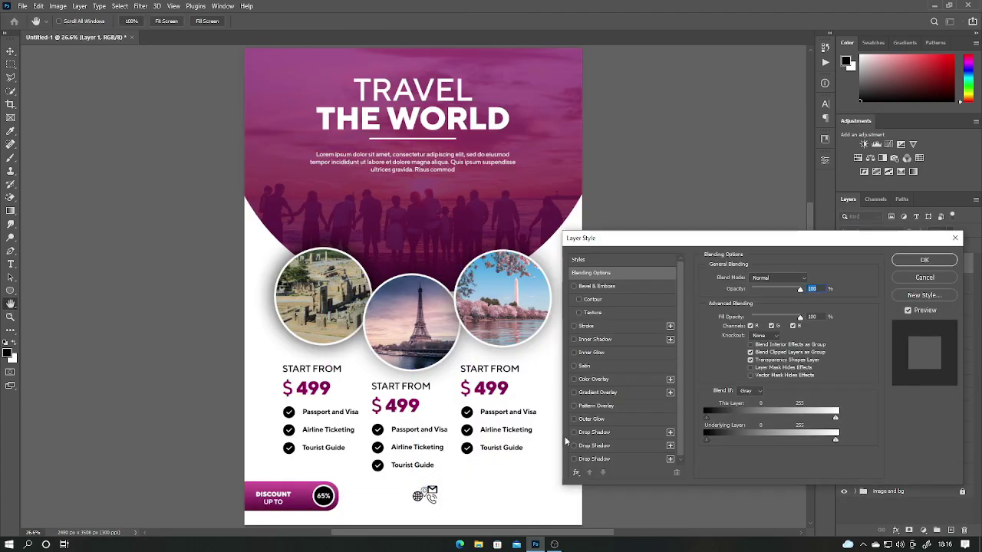
left_click(593, 379)
left_click(809, 278)
left_click(893, 309)
left_click(924, 259)
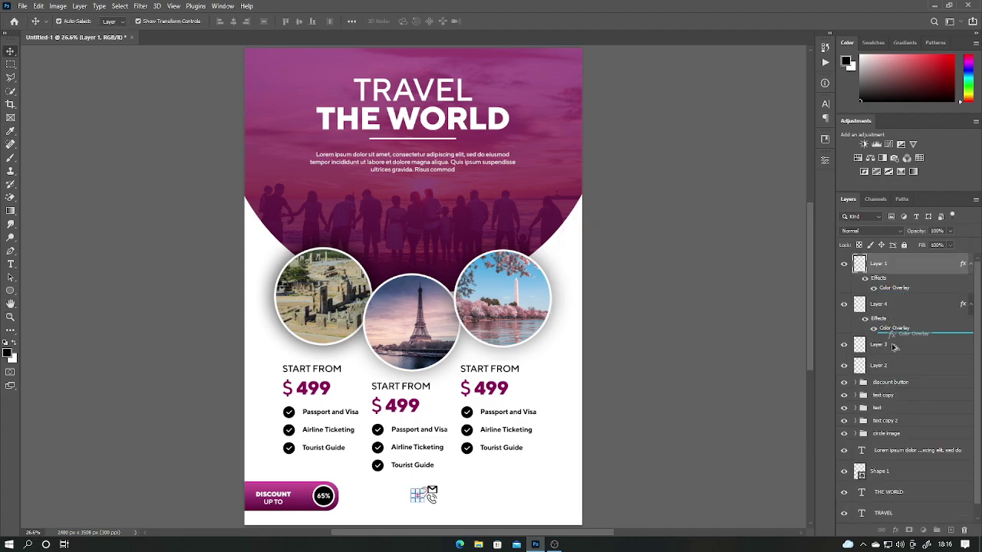
left_click_drag(893, 348, 882, 347)
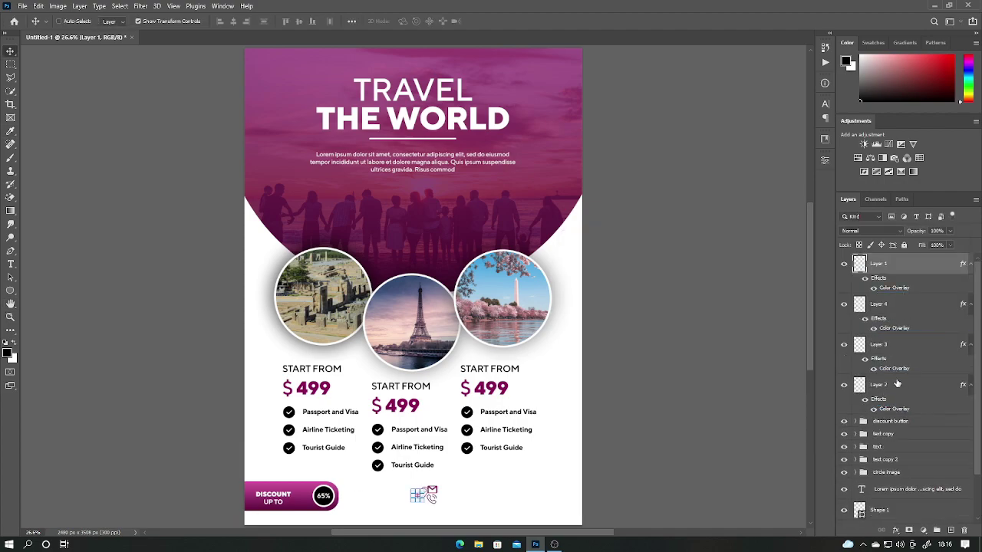
Step: Group the four icons as 'icon' and arrange mail and pin along the footer
left_click(878, 375)
left_click(890, 310, "shift")
key("ctrl+g")
key("Return")
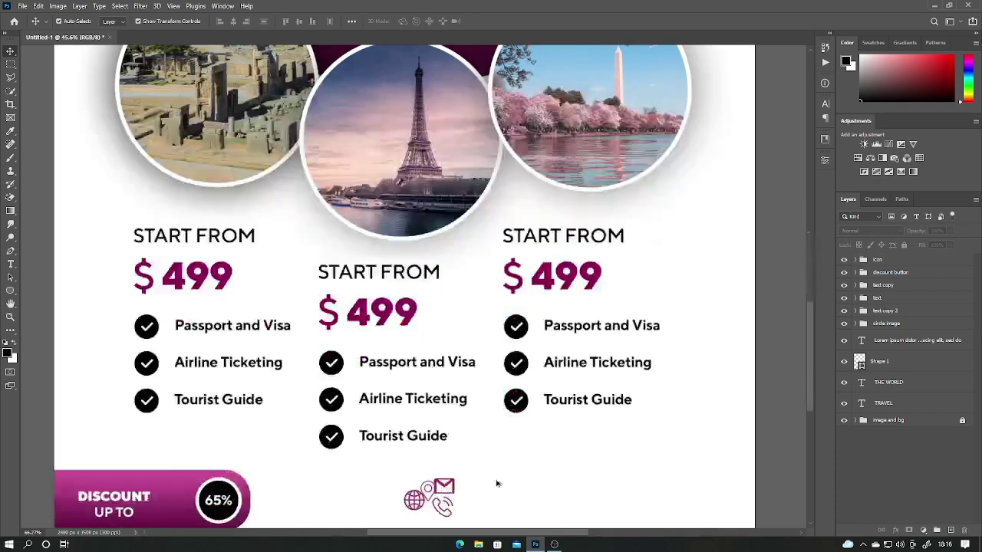
scroll(424, 495, "up", 5)
mouse_move(486, 407)
left_mouse_down()
mouse_move(394, 401)
mouse_move(466, 412)
mouse_move(692, 400)
left_mouse_up()
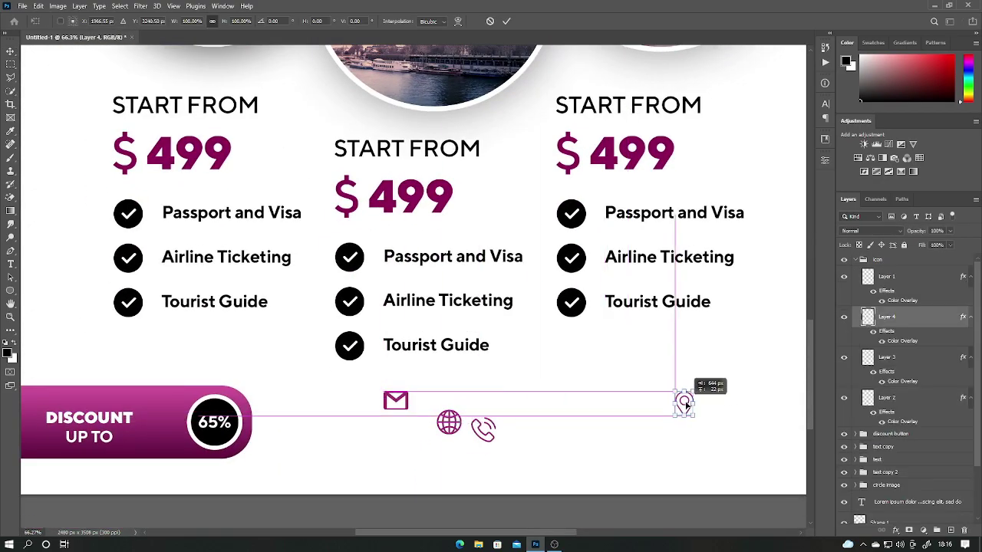
mouse_move(403, 408)
left_mouse_down()
mouse_move(477, 411)
mouse_move(458, 457)
mouse_move(480, 460)
left_mouse_up()
Step: Add bold black e-mail placeholder text beside the mail icon
left_click(863, 259)
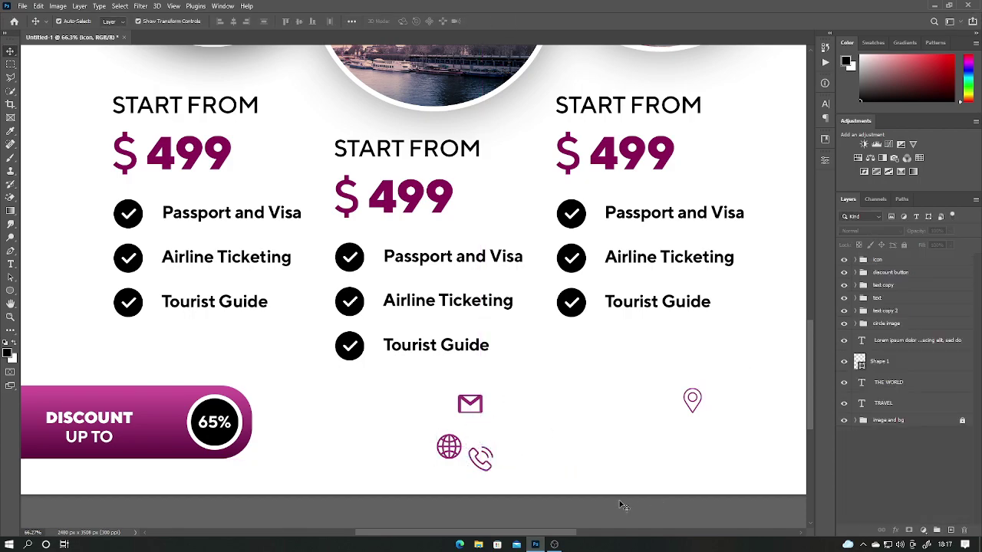
key("t")
left_click(496, 397)
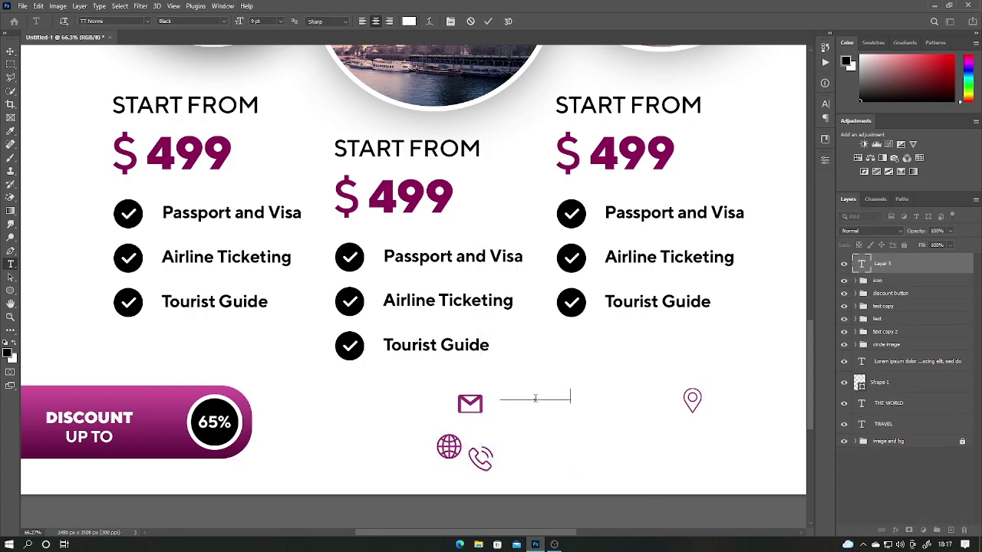
left_click(409, 20)
left_click(892, 309)
type("yourgmail.com")
left_click(191, 21)
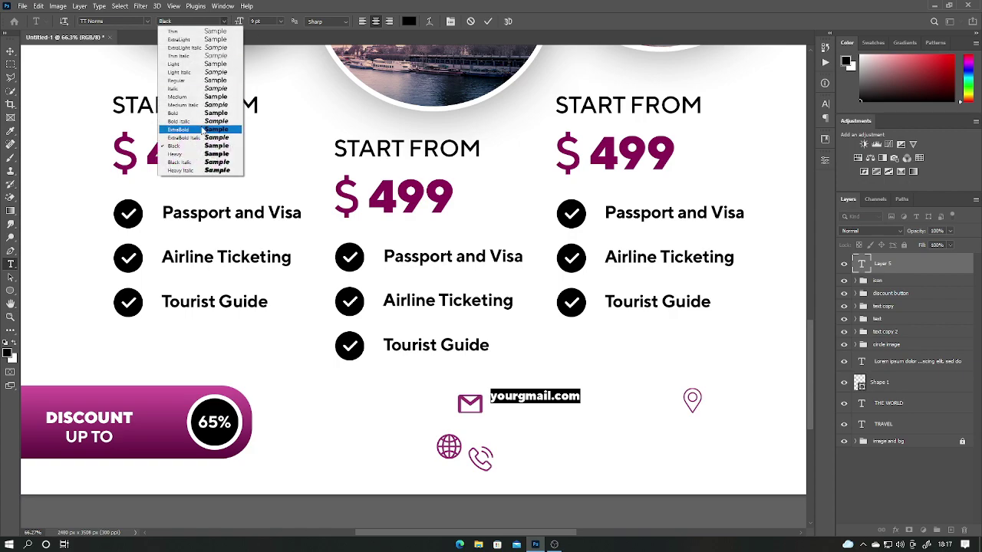
left_click(192, 122)
left_click(490, 21)
Step: Vertically centre the mail icon and its e-mail text
scroll(496, 419, "up", 3)
key("v")
left_click(565, 396)
left_click(449, 392, "shift")
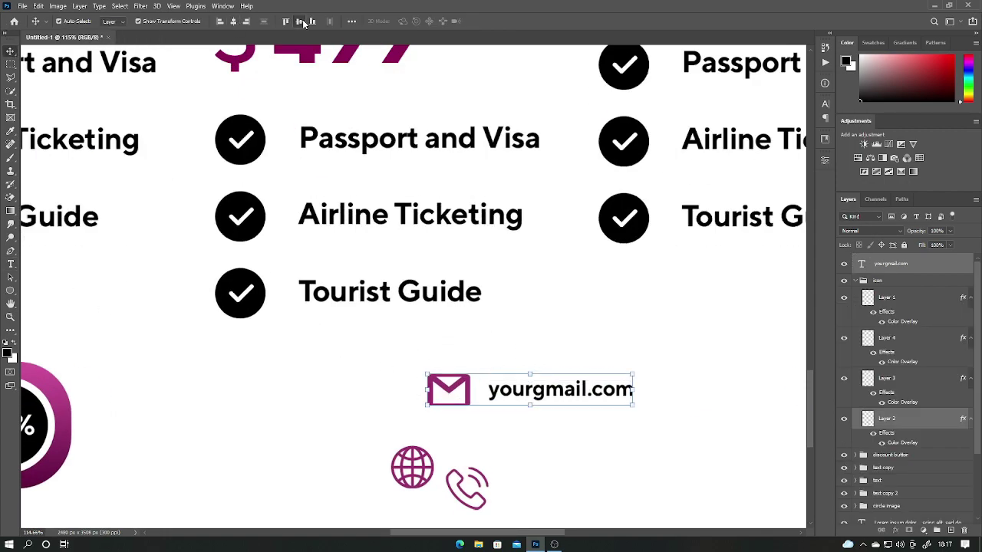
scroll(355, 290, "down", 2)
scroll(530, 340, "down", 2)
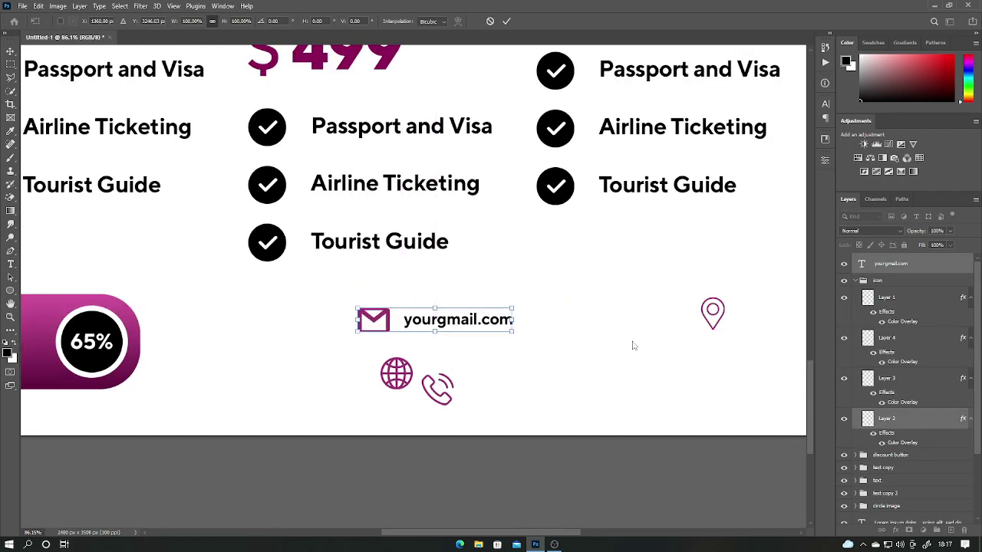
Step: Adjust the location pin icon and add 'your address' text beside it
left_click(609, 305)
left_click(623, 291)
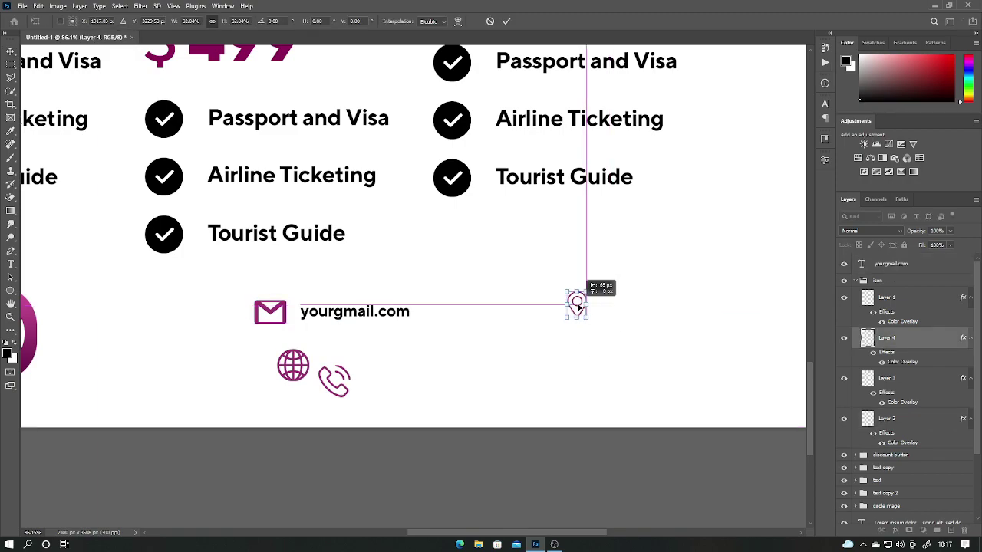
key("Return")
key("t")
left_click(629, 305)
type("YO")
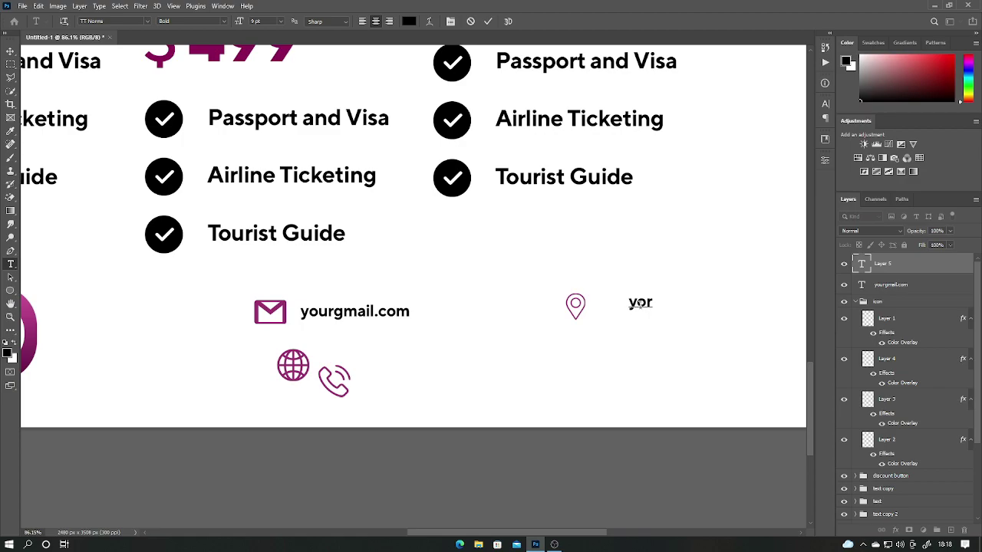
type("ur address")
left_click(493, 26)
Step: Move the globe icon under the mail icon and the phone icon under the pin
key("v")
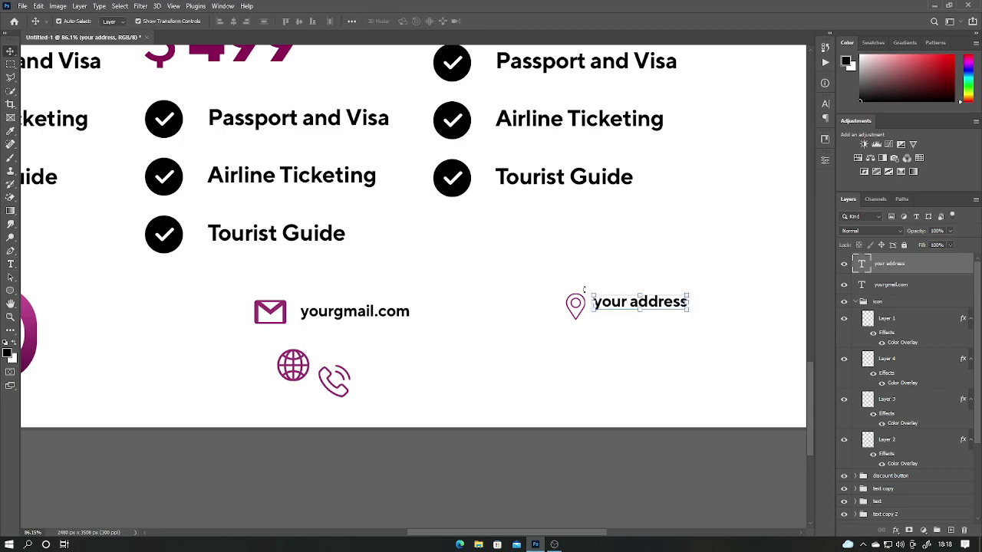
left_click_drag(307, 370, 273, 366)
key("ctrl+t")
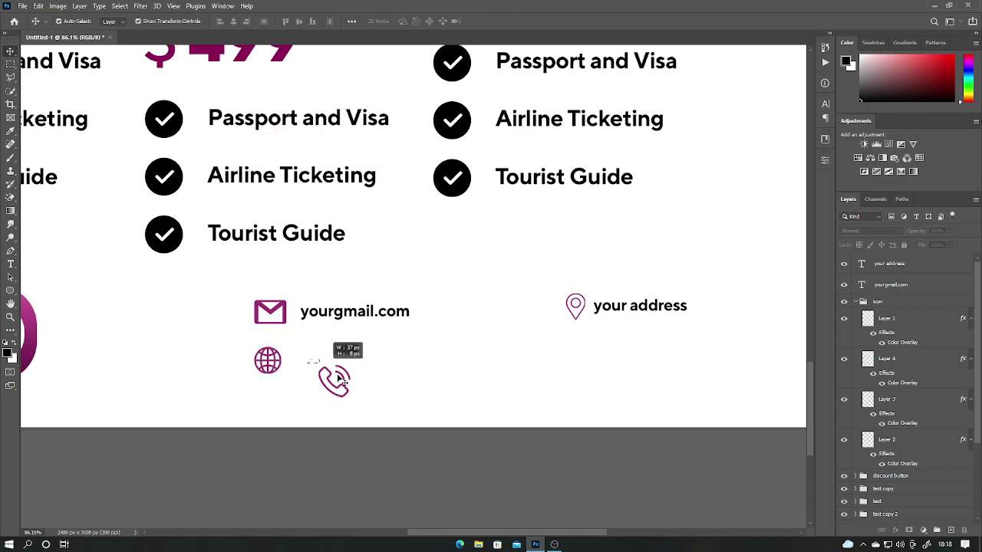
left_click_drag(336, 388, 583, 366)
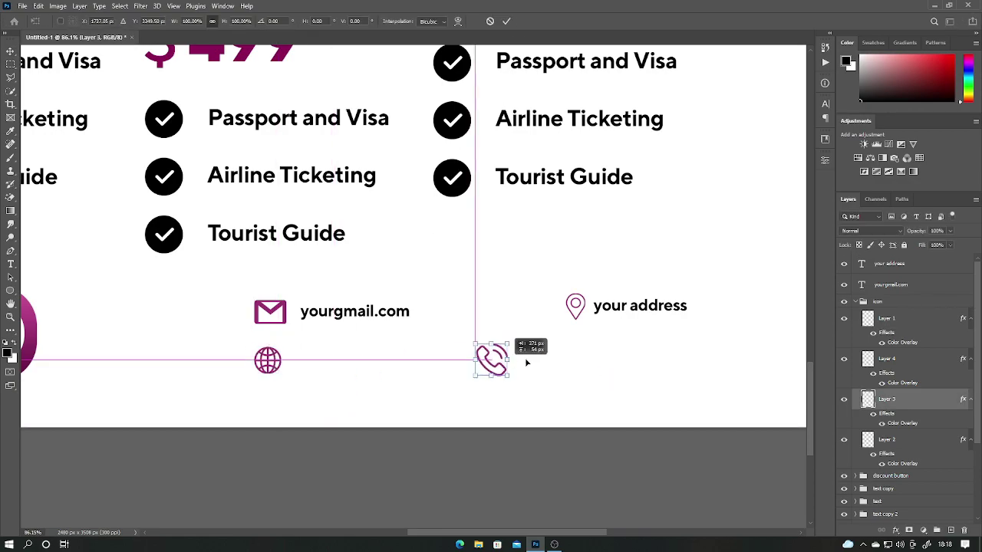
left_click(506, 22)
Step: Duplicate the texts as 'your website' beside the globe and a phone number beside the phone
left_click_drag(311, 307, 310, 354)
double_click(394, 362)
type("your website")
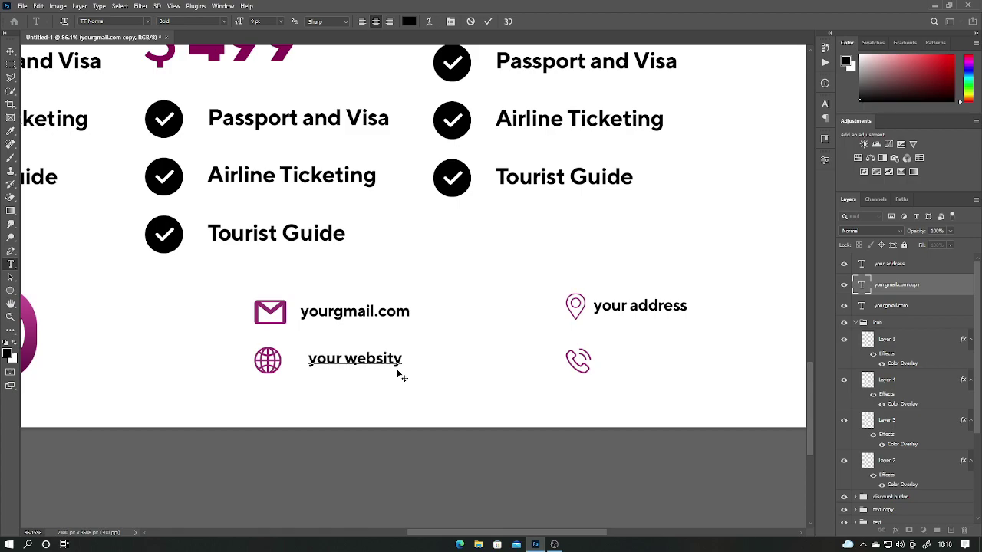
left_click(487, 21)
key("v")
left_click_drag(664, 313, 664, 366)
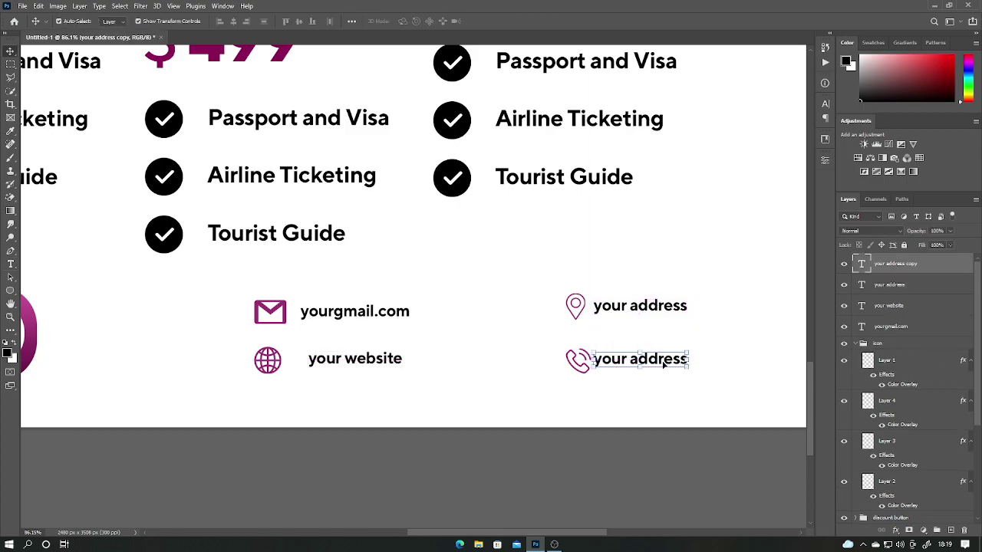
double_click(665, 359)
type("000 325 669")
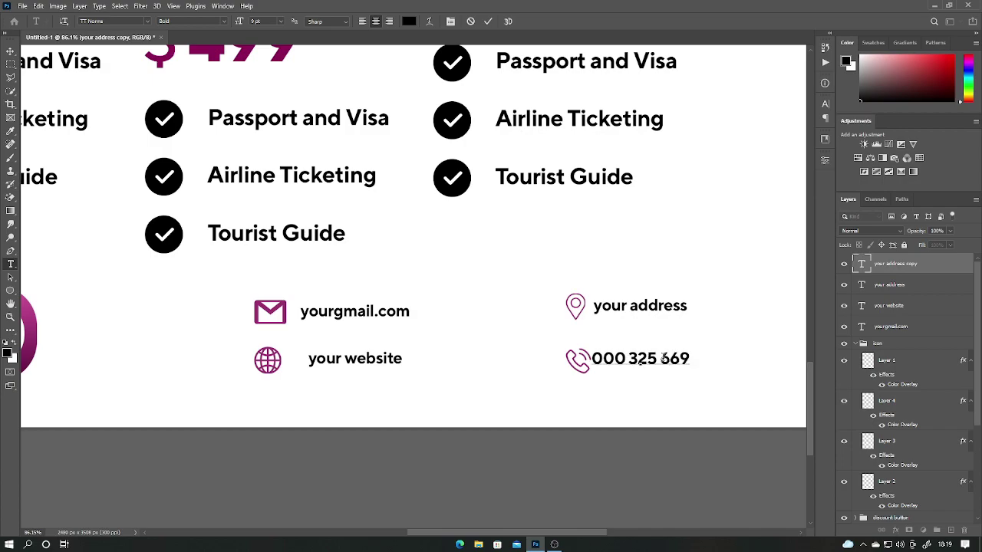
key("ctrl+Return")
Step: Nudge the phone-number text and contact icons into line, then fit the flyer in the window
left_click_drag(654, 360, 662, 360)
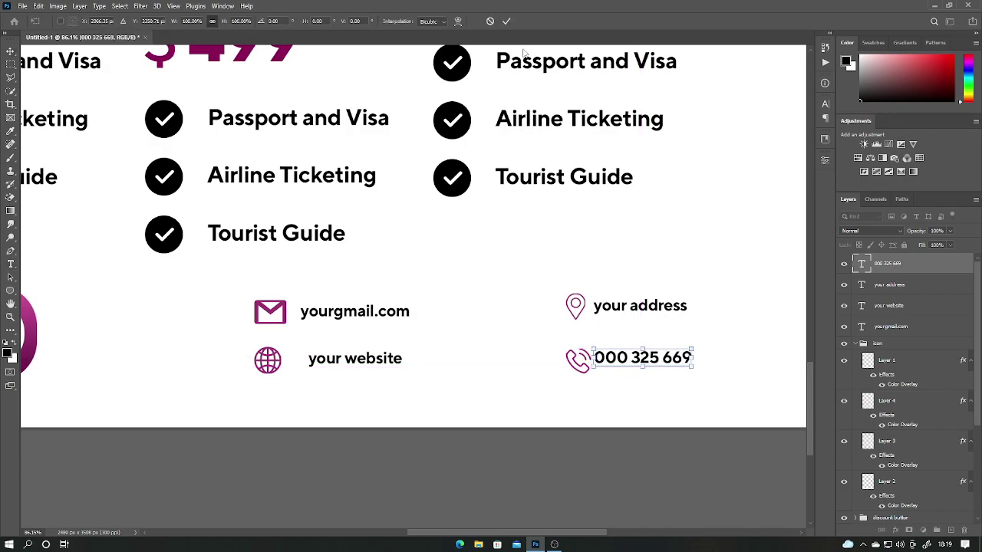
key("Return")
left_click_drag(576, 333, 565, 333)
key("ctrl+0")
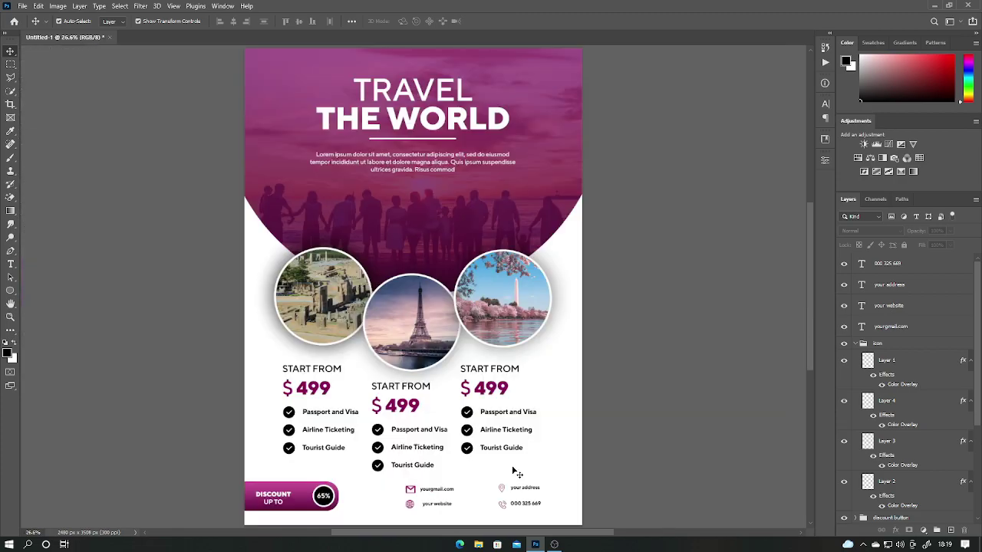